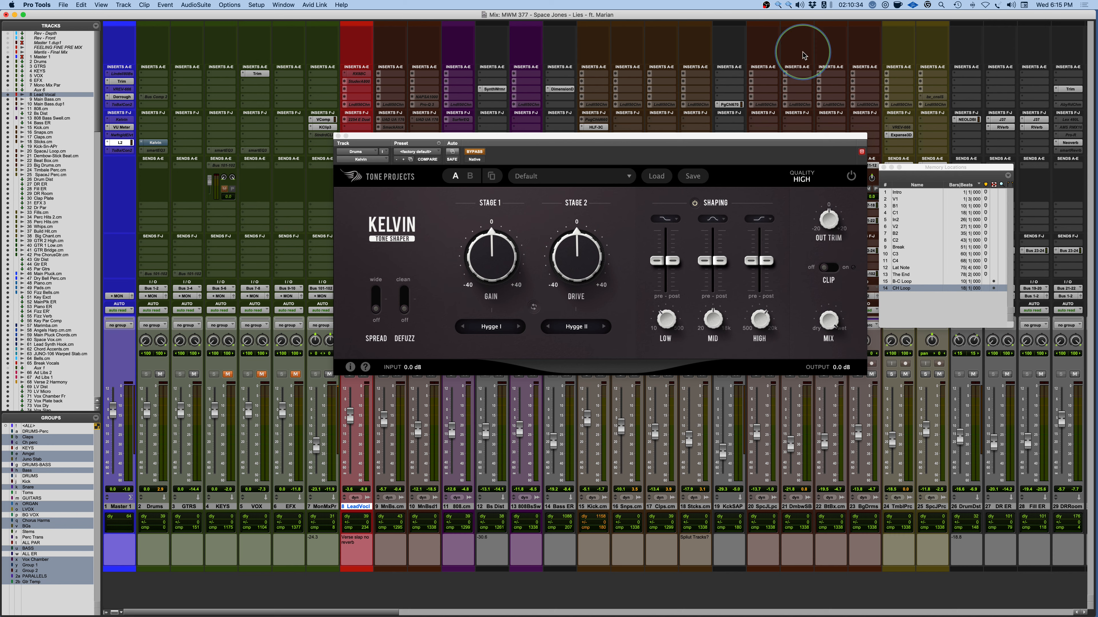
Take the Kelvin plug-in on the Drums track out of bypass, look through the Stage 1 saturation types and try the Gain.
{"action": "left_click", "coordinate": [480, 152]}
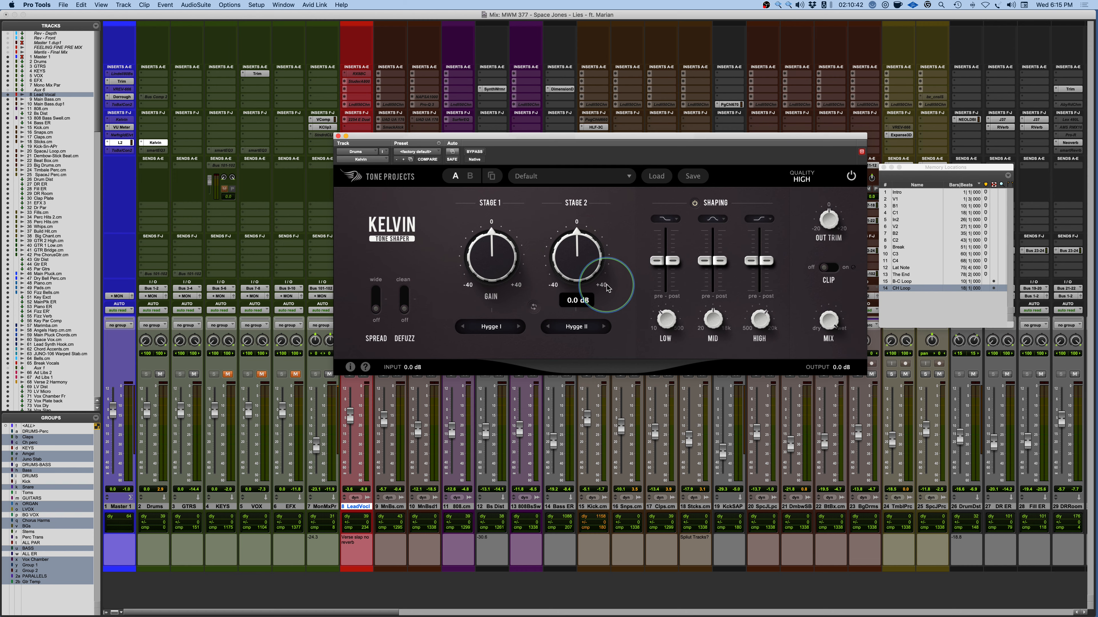
{"action": "left_click", "coordinate": [487, 330]}
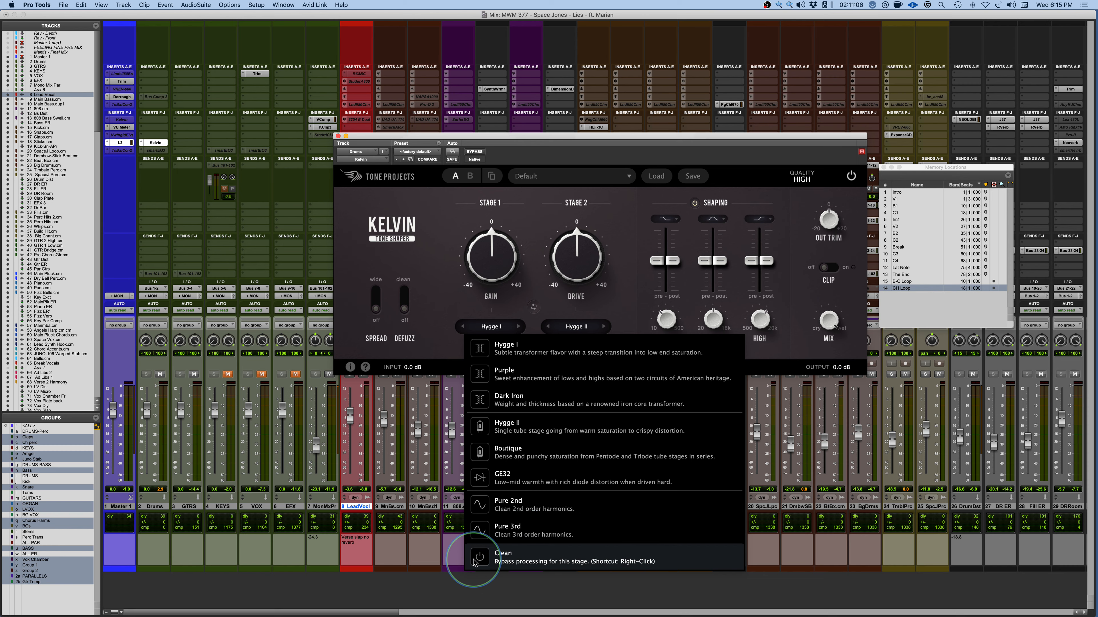
{"action": "left_click", "coordinate": [453, 239]}
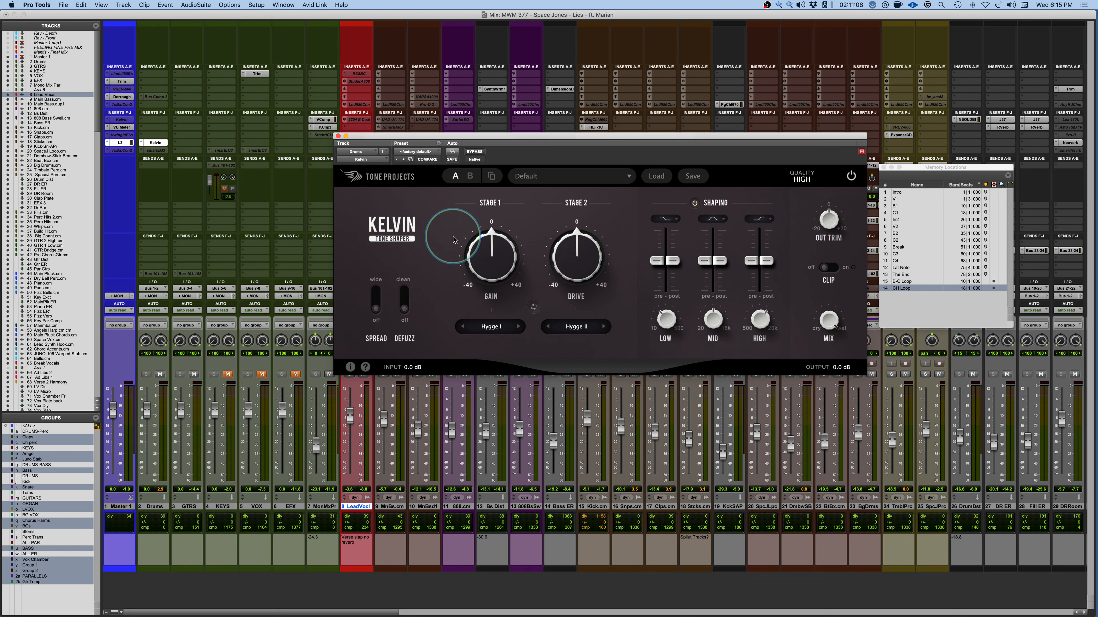
{"action": "mouse_move", "coordinate": [492, 259]}
{"action": "left_mouse_down"}
{"action": "mouse_move", "coordinate": [463, 270]}
{"action": "mouse_move", "coordinate": [493, 260]}
{"action": "left_mouse_up"}
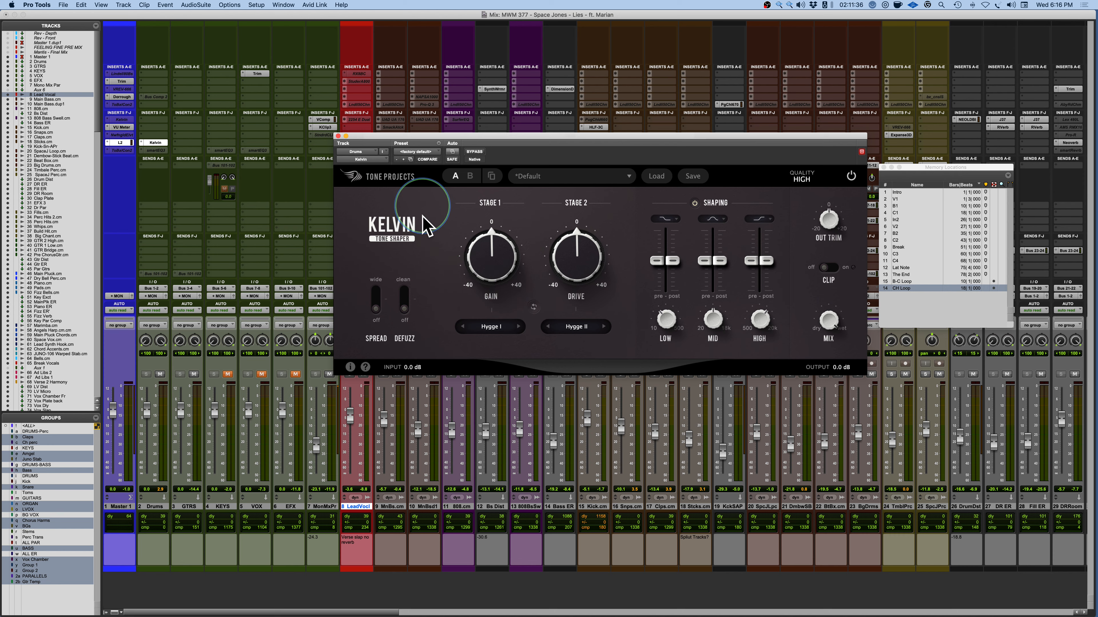
{"action": "mouse_move", "coordinate": [488, 234]}
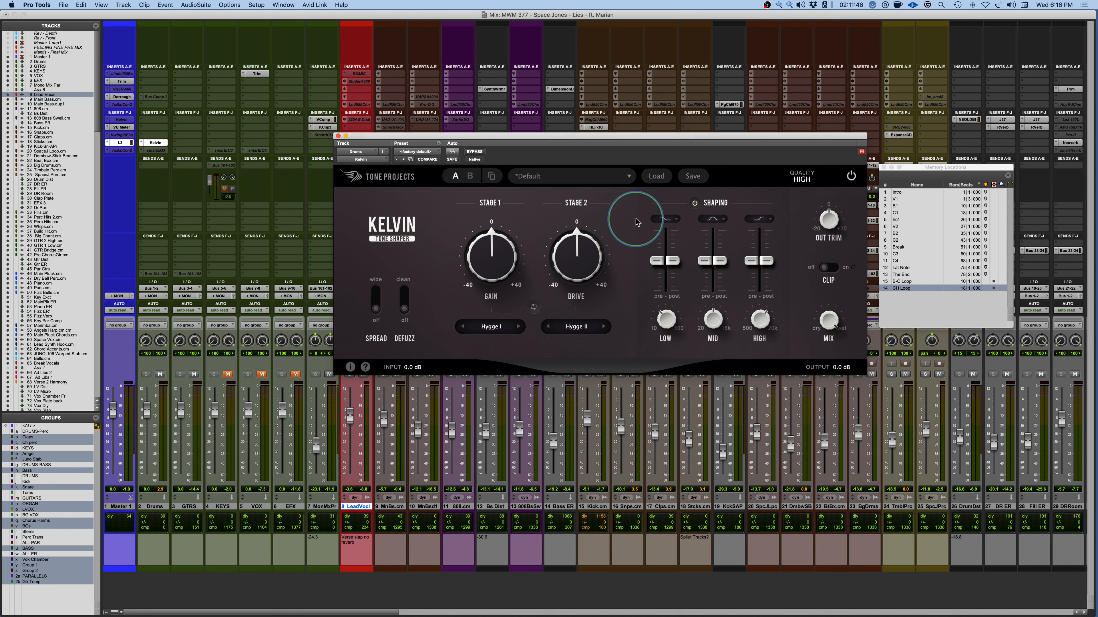
{"action": "mouse_move", "coordinate": [658, 248]}
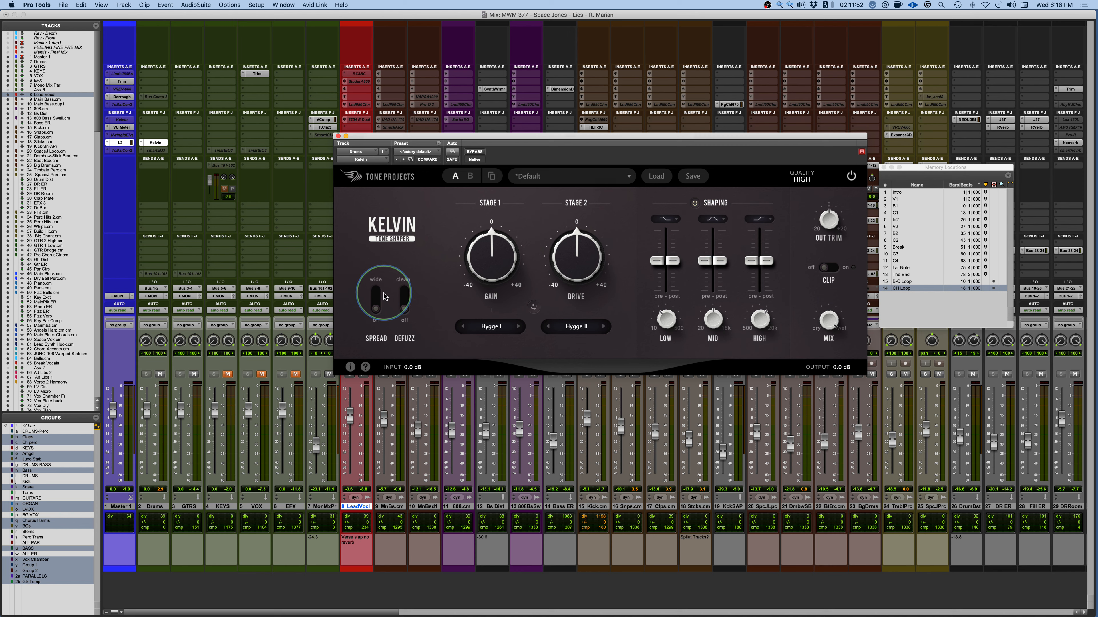
{"action": "mouse_move", "coordinate": [473, 265]}
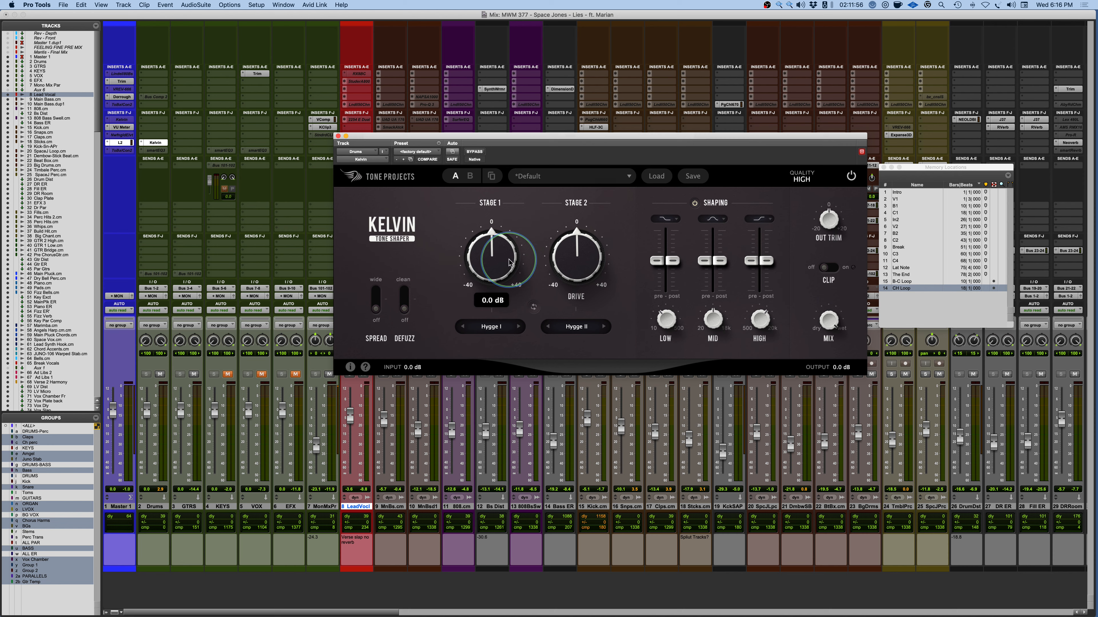
{"action": "mouse_move", "coordinate": [569, 244]}
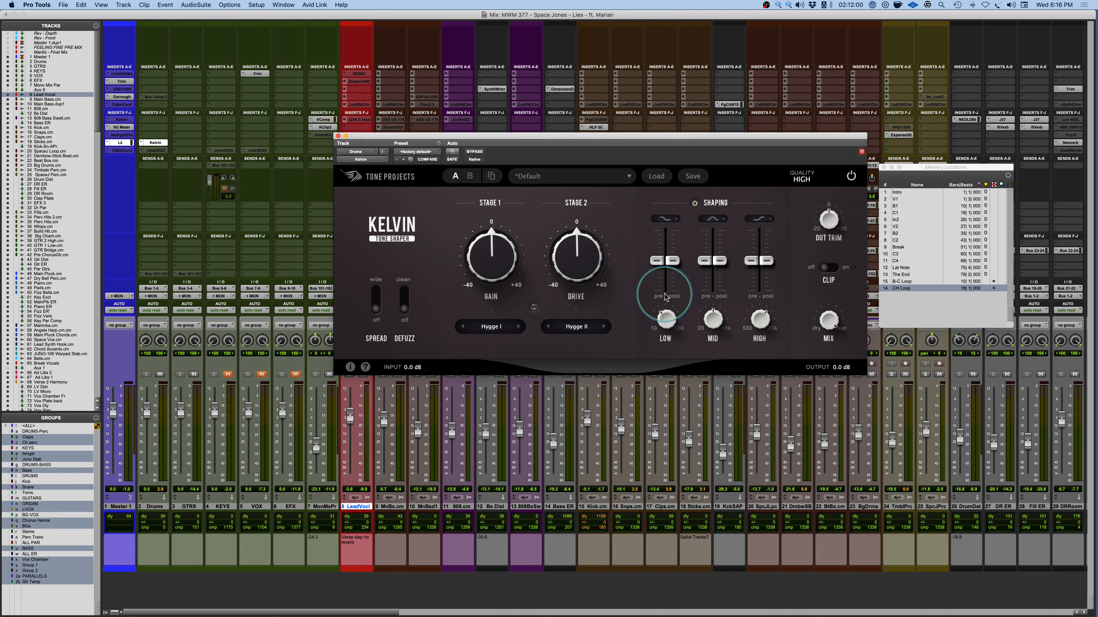
Look over the low band's shaping filter options and switch the Shaping section off and back on.
{"action": "left_click", "coordinate": [666, 218]}
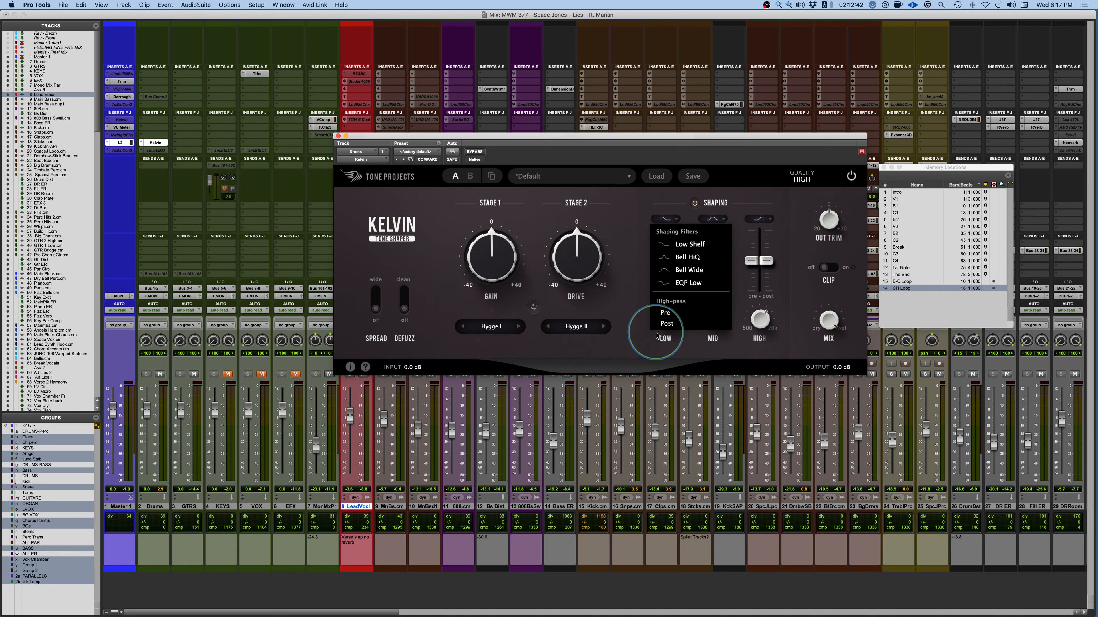
{"action": "left_click", "coordinate": [635, 257]}
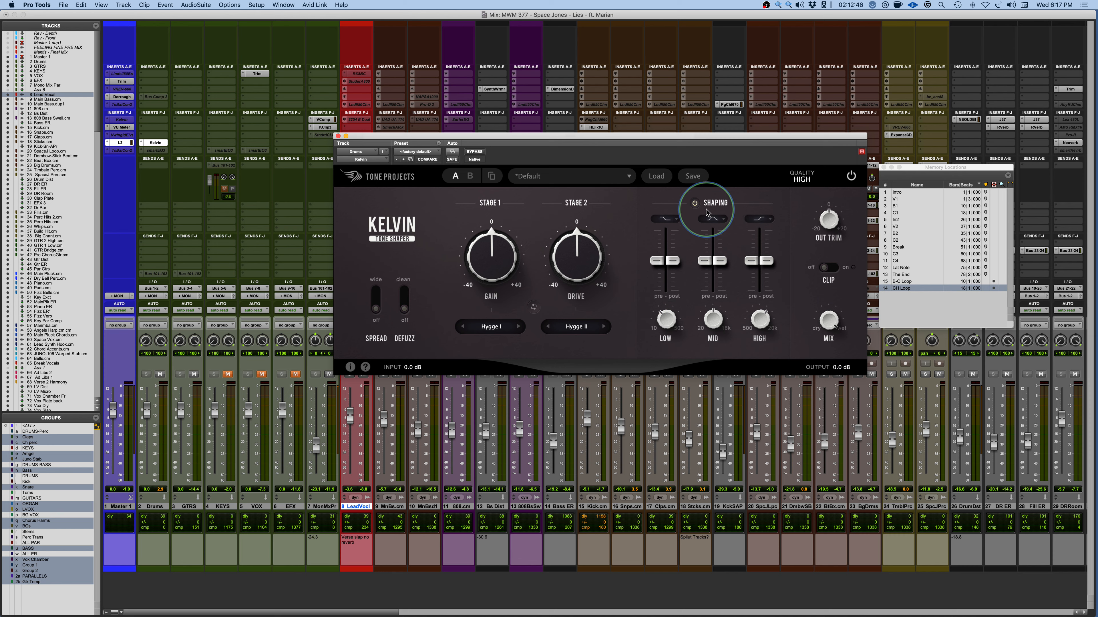
{"action": "left_click", "coordinate": [693, 204]}
{"action": "left_click", "coordinate": [693, 204]}
{"action": "left_click", "coordinate": [688, 291]}
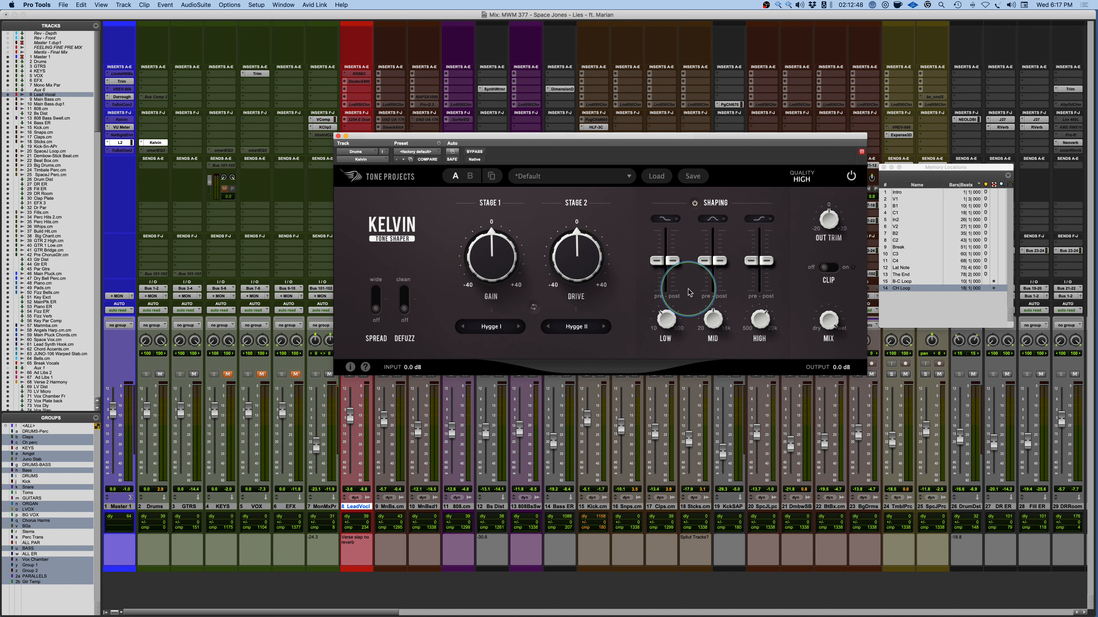
{"action": "mouse_move", "coordinate": [656, 261]}
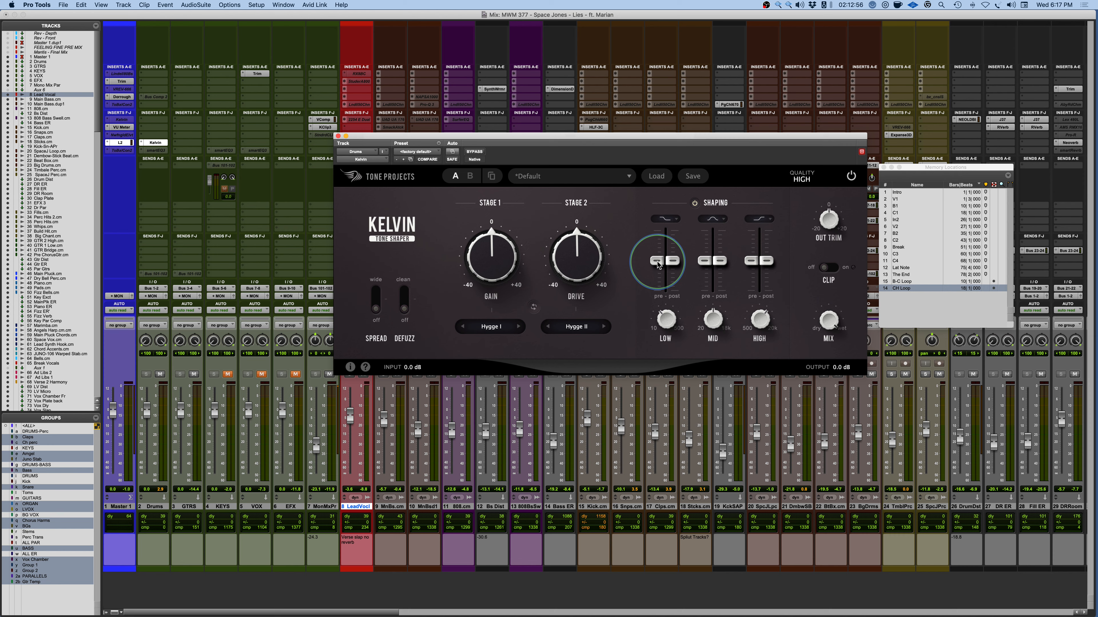
{"action": "mouse_move", "coordinate": [490, 229]}
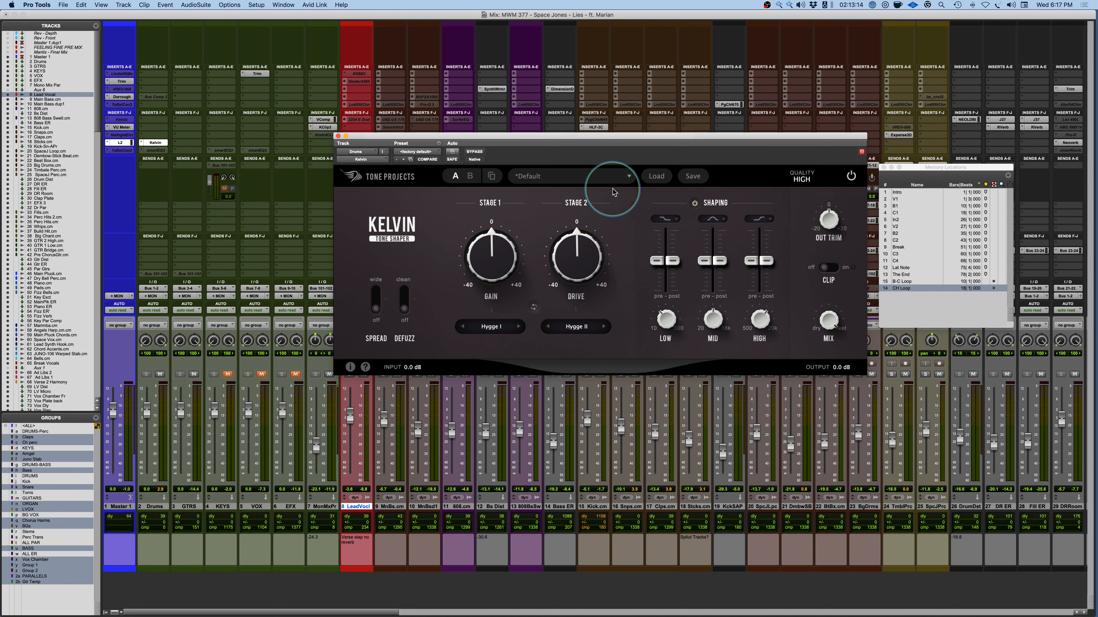
Set the low band's high-pass filter to Pre and try its pre slider, returning it to Off.
{"action": "left_click", "coordinate": [678, 224]}
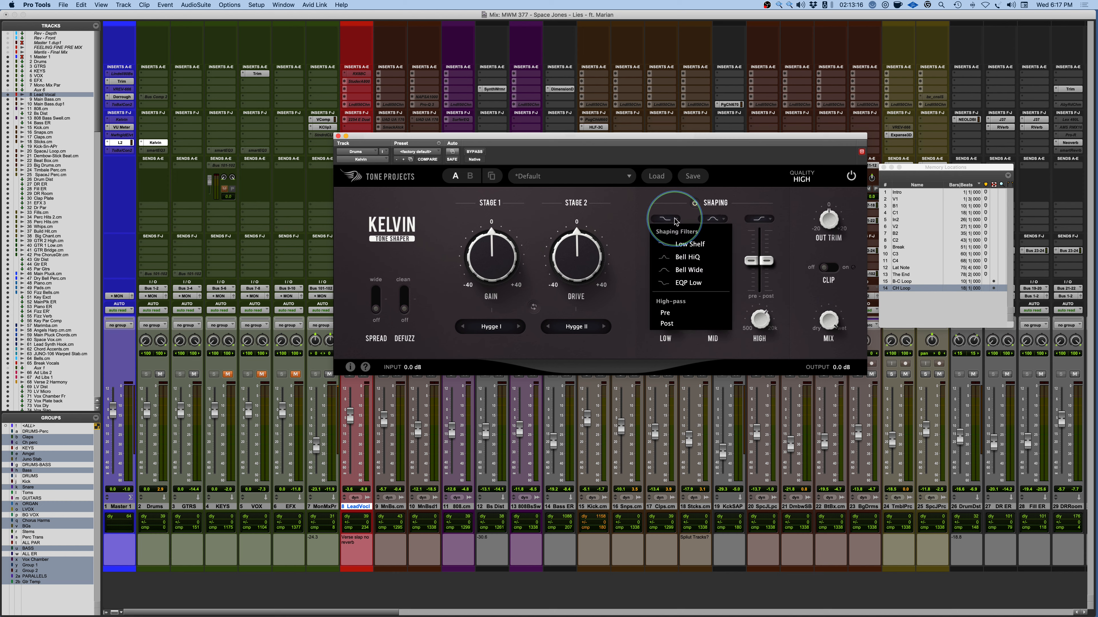
{"action": "left_click", "coordinate": [665, 314]}
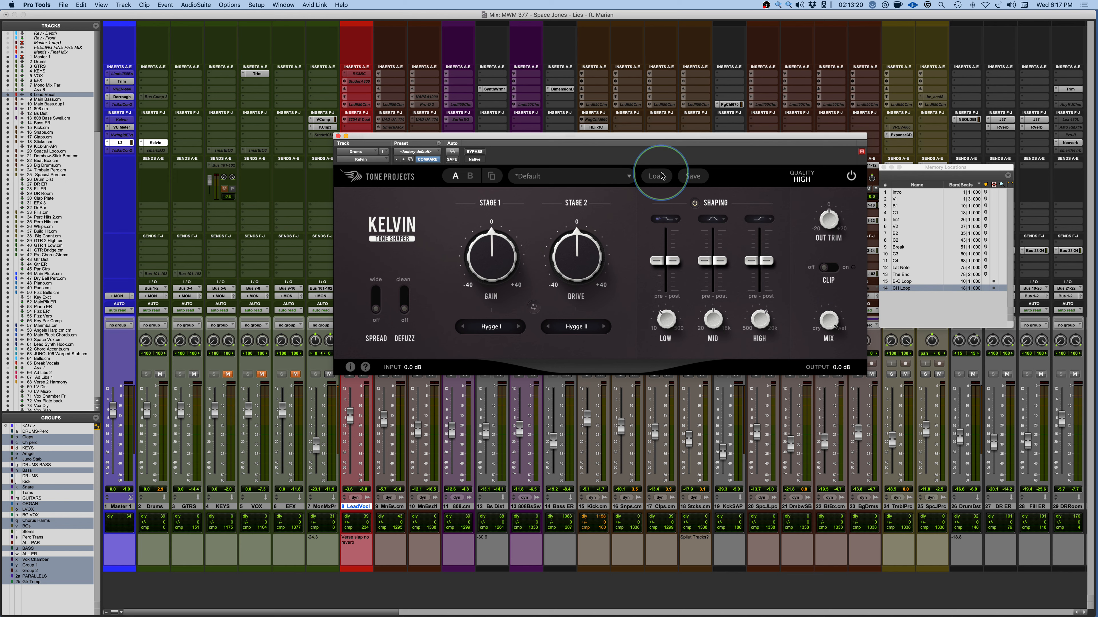
{"action": "left_click_drag", "start_coordinate": [658, 261], "coordinate": [660, 329]}
{"action": "left_click_drag", "start_coordinate": [658, 290], "coordinate": [657, 261]}
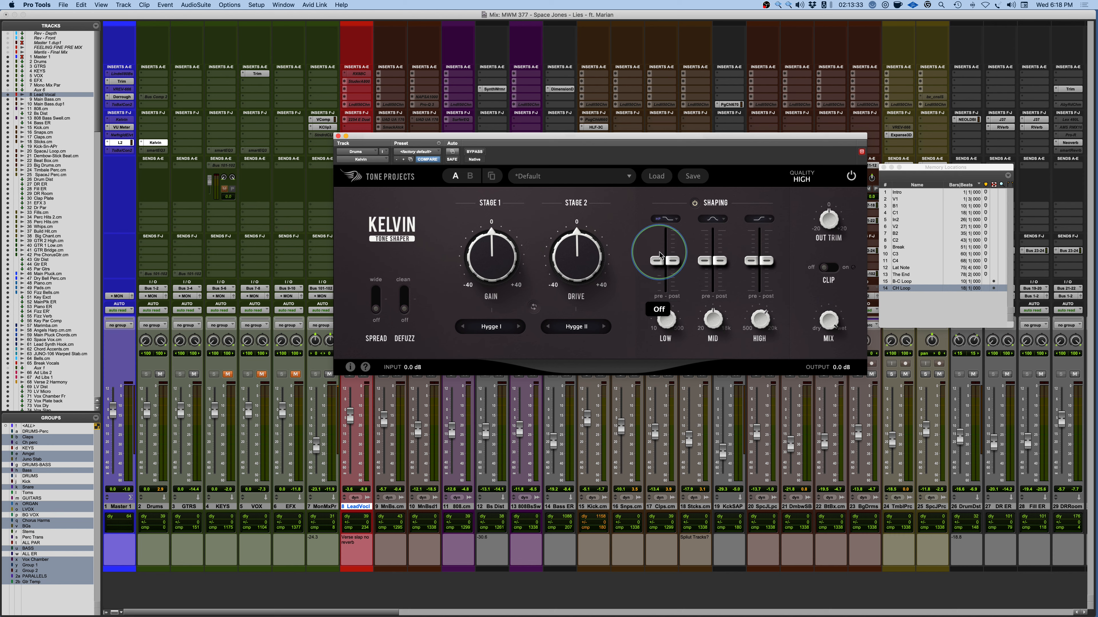
{"action": "left_click", "coordinate": [677, 219]}
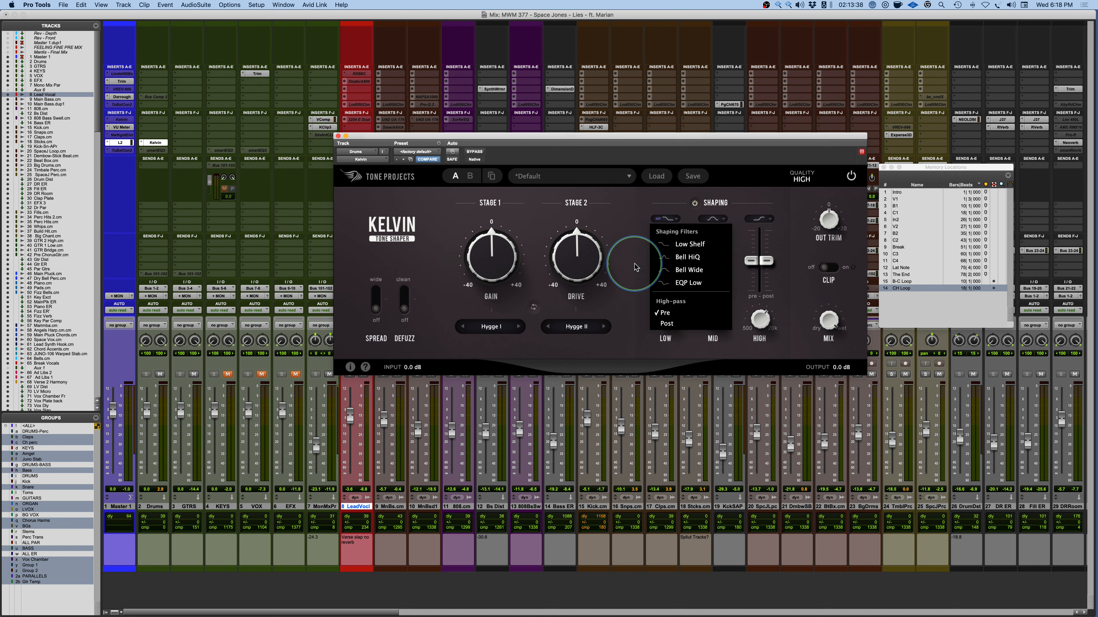
{"action": "left_click", "coordinate": [618, 218]}
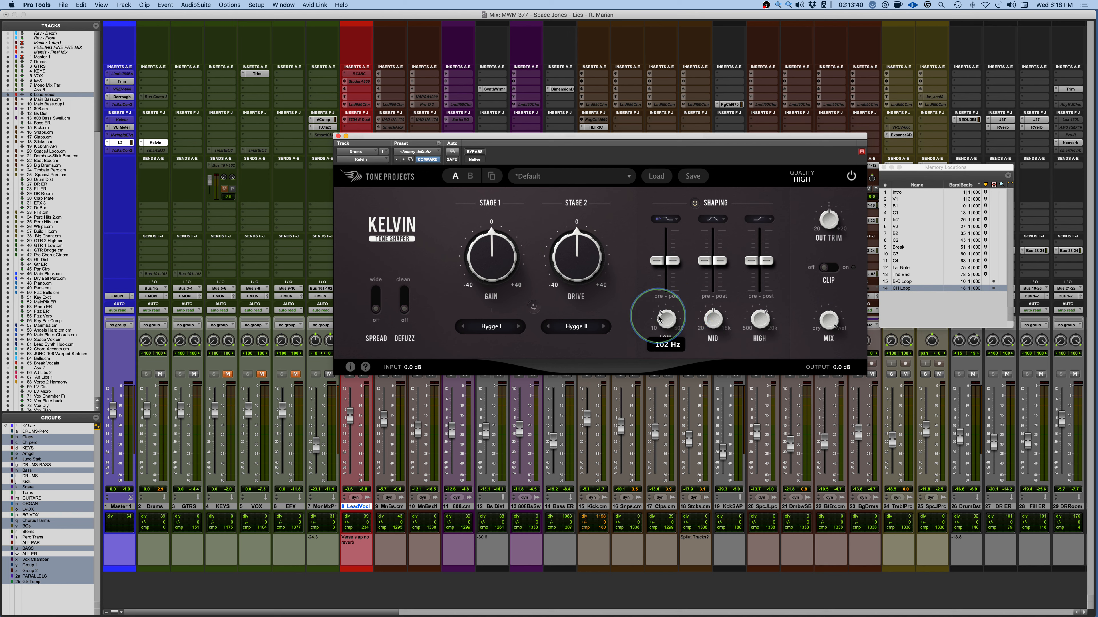
{"action": "mouse_move", "coordinate": [672, 261]}
{"action": "left_mouse_down"}
{"action": "mouse_move", "coordinate": [671, 237]}
{"action": "mouse_move", "coordinate": [672, 260]}
{"action": "left_mouse_up"}
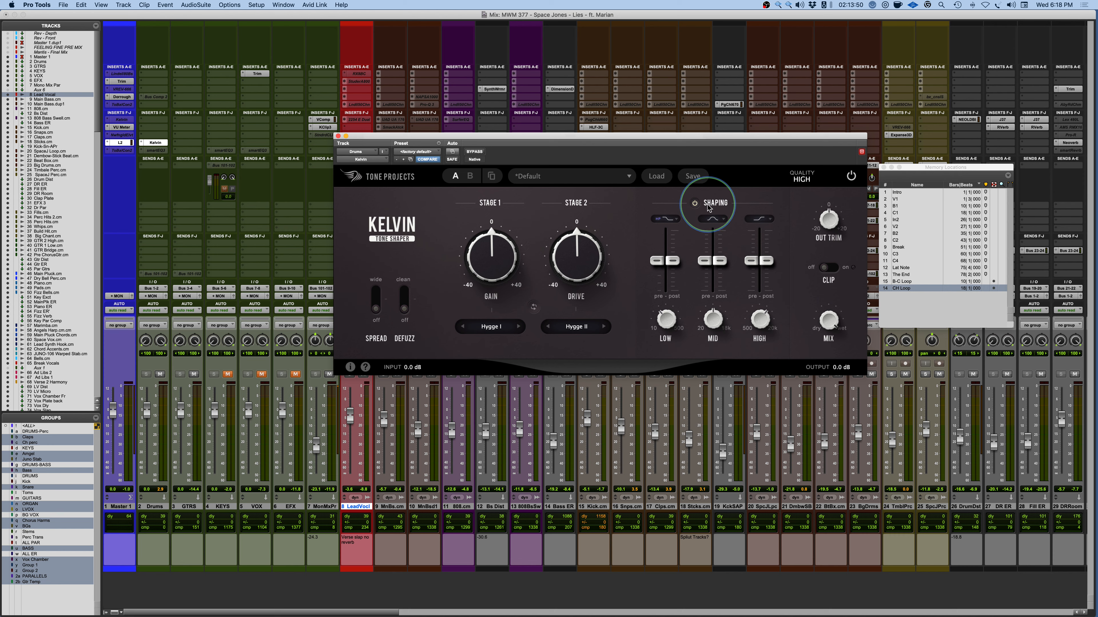
Switch on Clip in Kelvin's output section.
{"action": "mouse_move", "coordinate": [567, 255]}
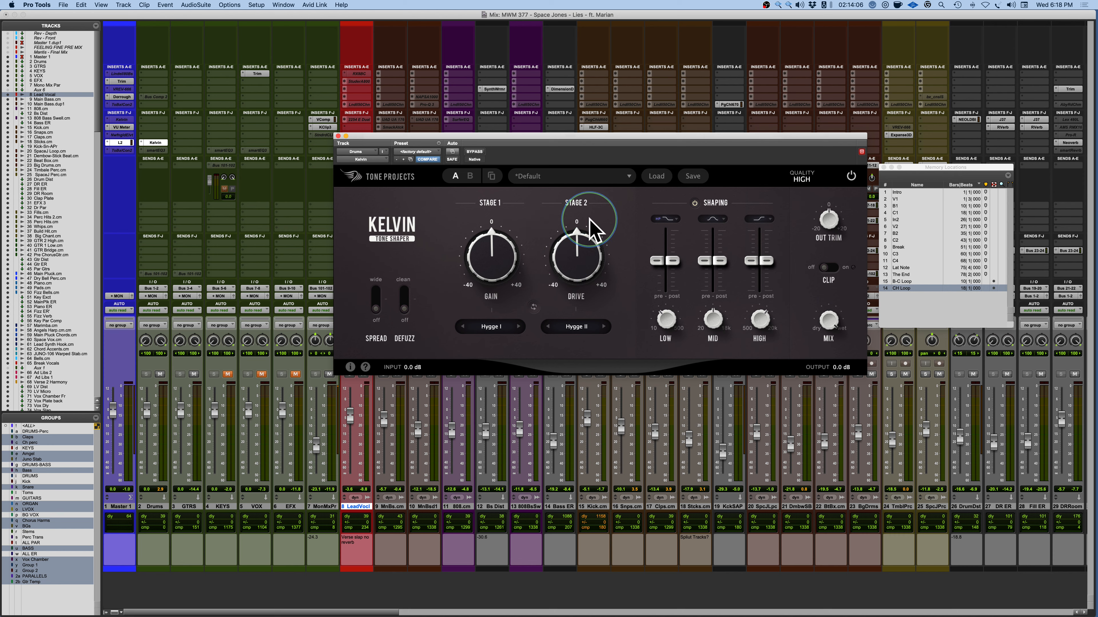
{"action": "mouse_move", "coordinate": [568, 277]}
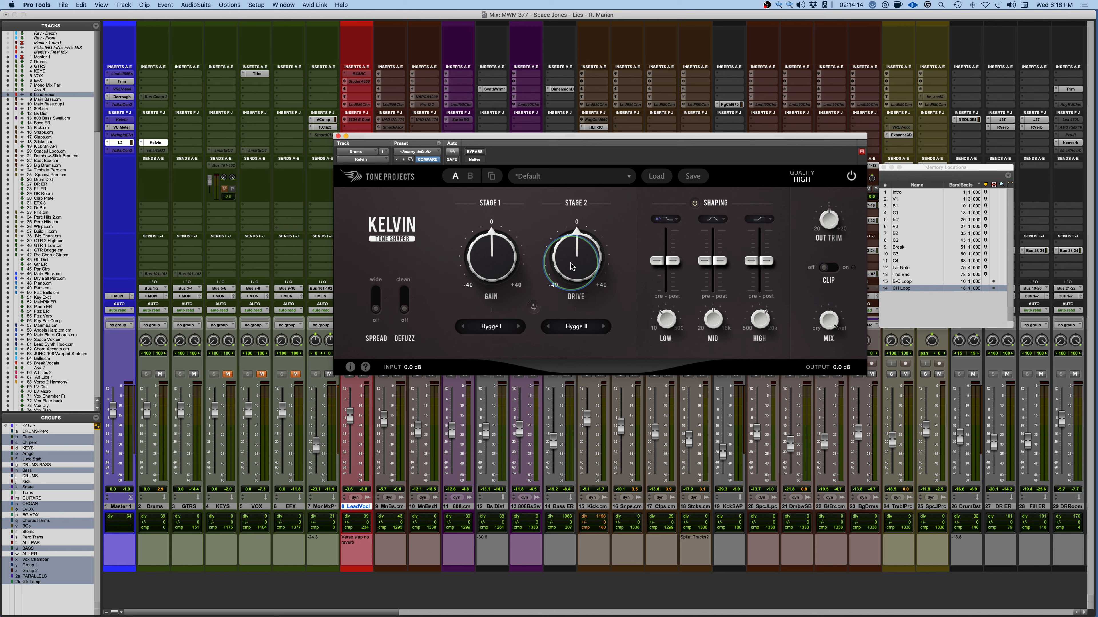
{"action": "mouse_move", "coordinate": [770, 258]}
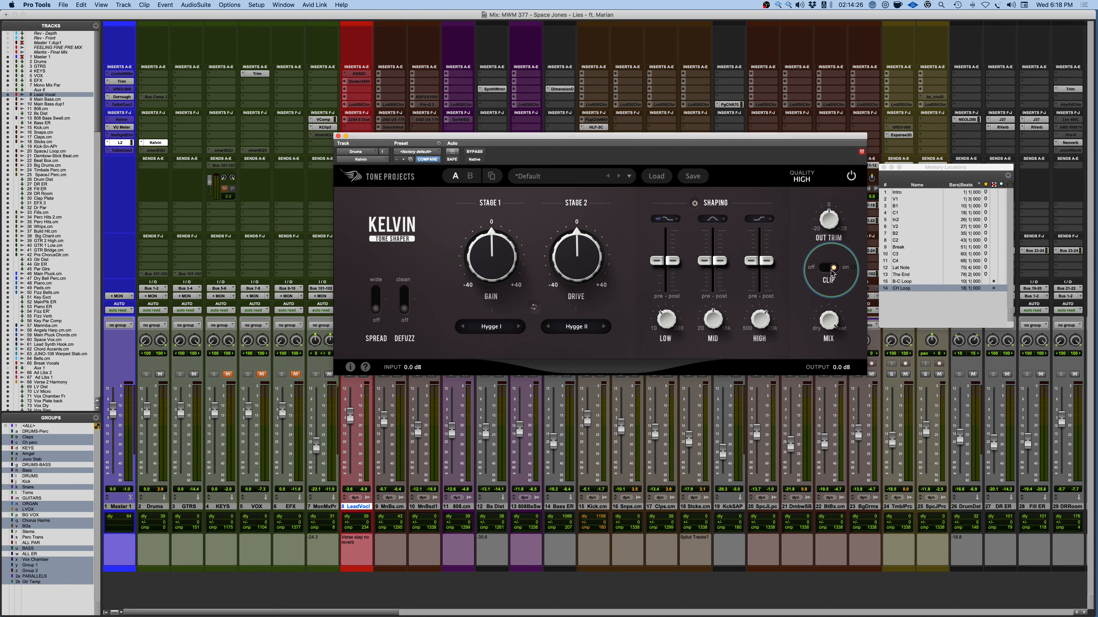
{"action": "mouse_move", "coordinate": [834, 225]}
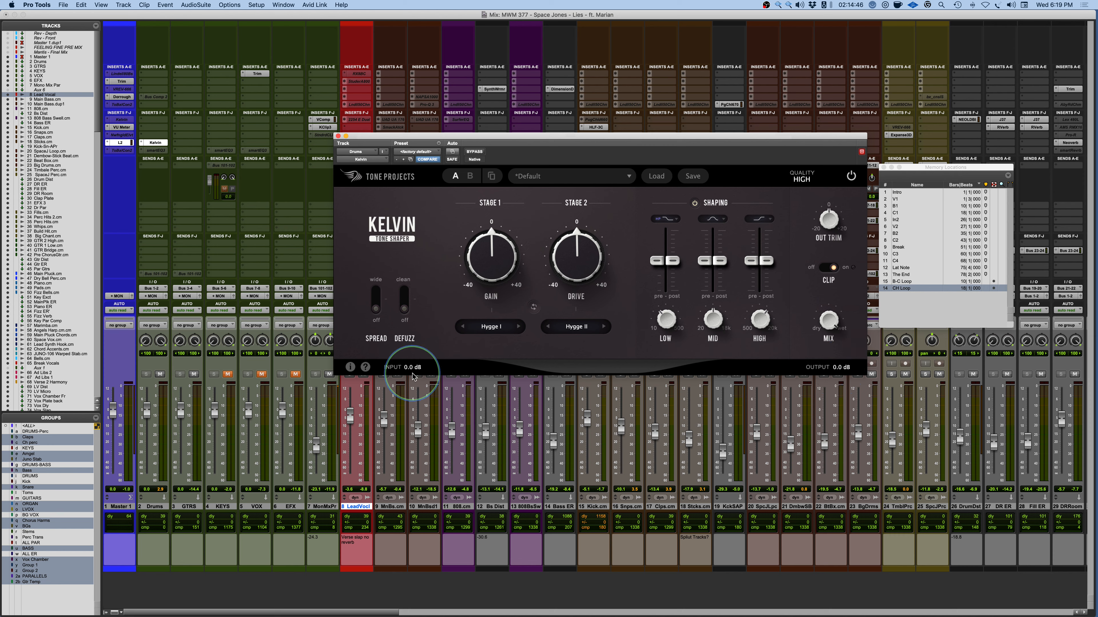
Try the linked input level at -6.8 dB and 3.0 dB, resetting both input and output to 0.0 dB.
{"action": "left_click_drag", "start_coordinate": [407, 368], "coordinate": [406, 421]}
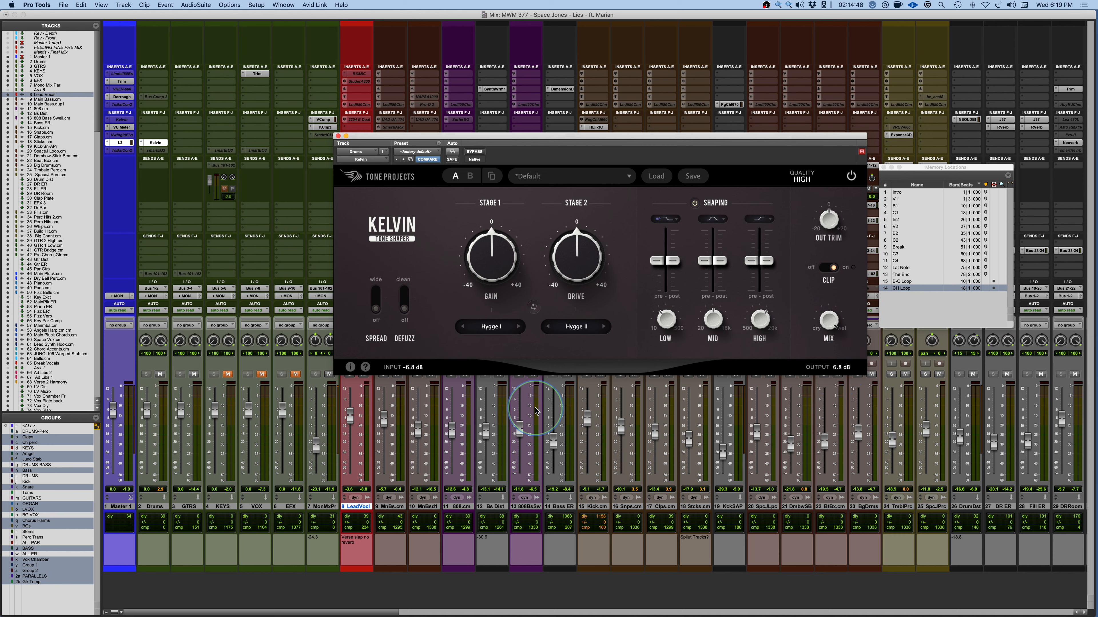
{"action": "left_click_drag", "start_coordinate": [407, 367], "coordinate": [405, 294]}
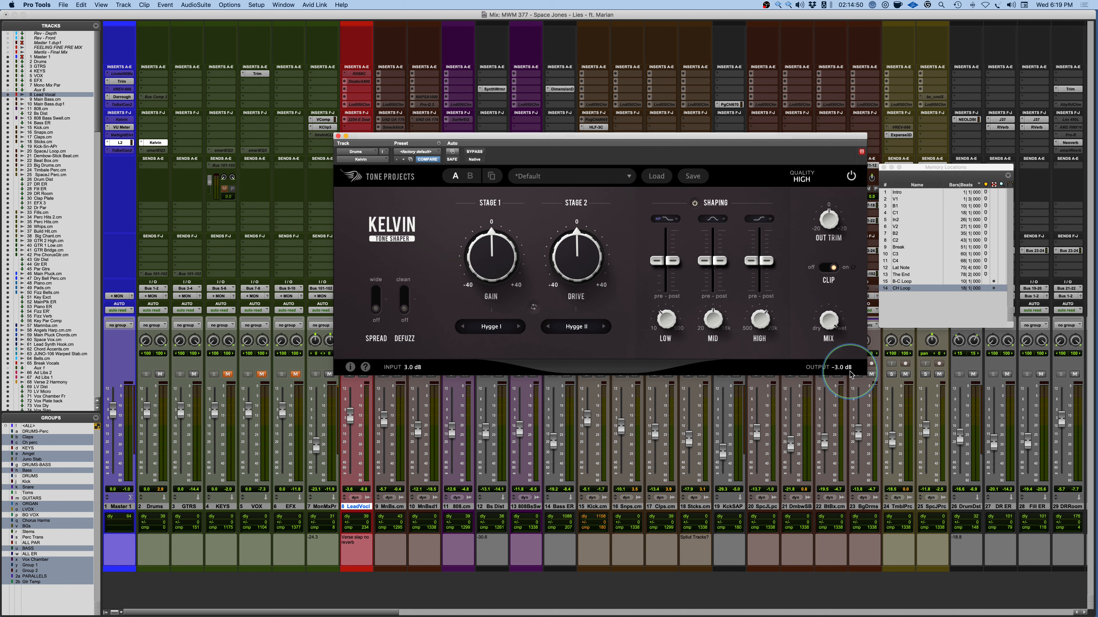
{"action": "double_click", "coordinate": [412, 369]}
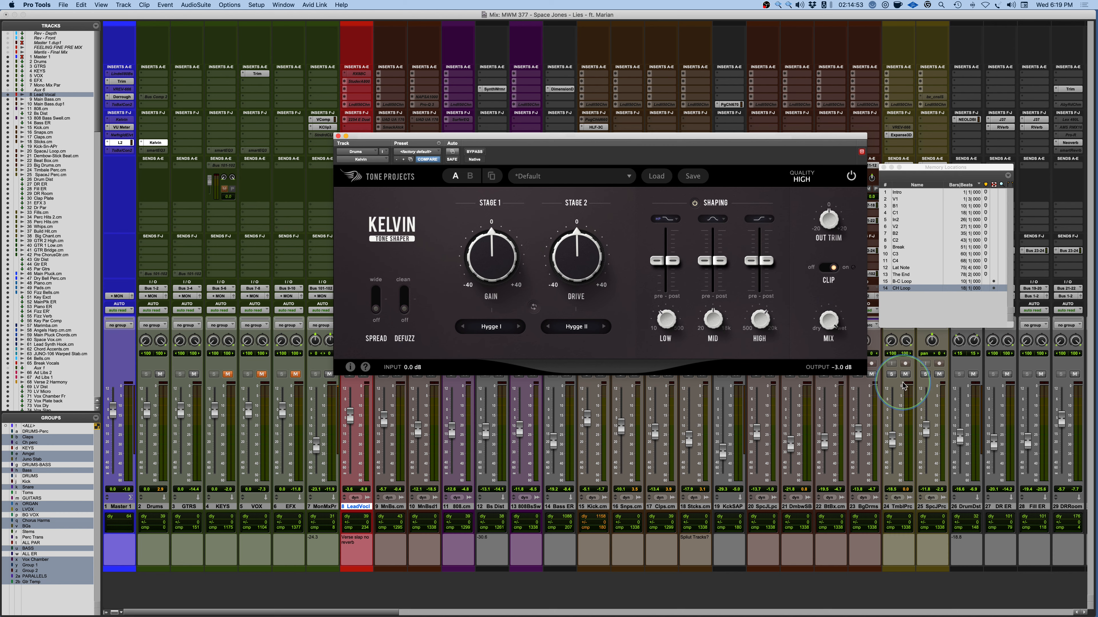
{"action": "double_click", "coordinate": [842, 369]}
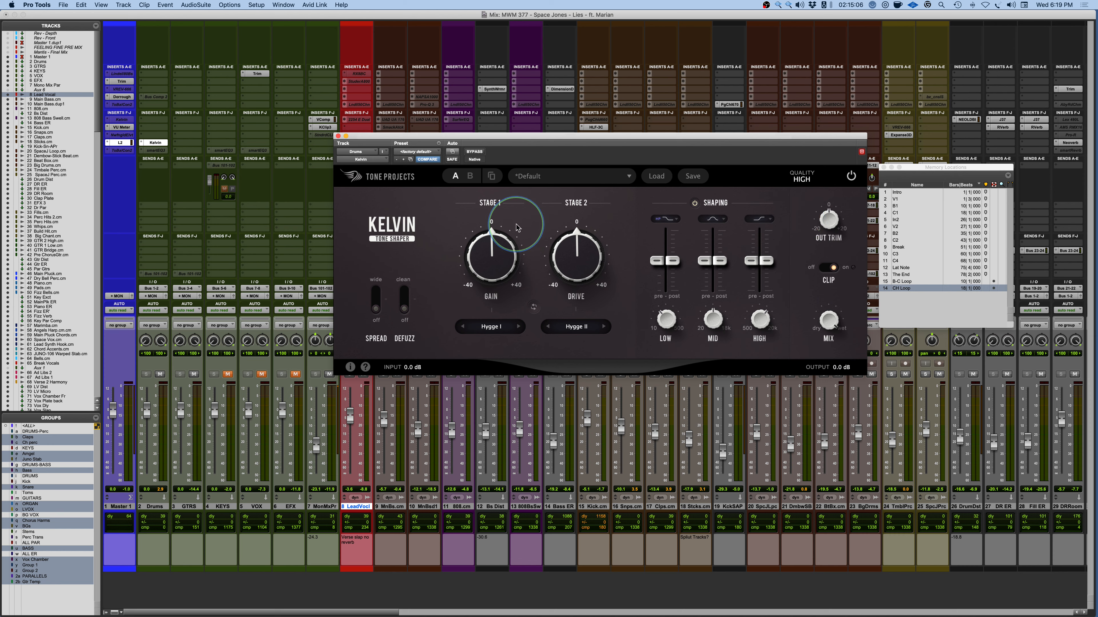
Try different Out Trim settings against the output level and reset both to 0.0 dB.
{"action": "mouse_move", "coordinate": [518, 255]}
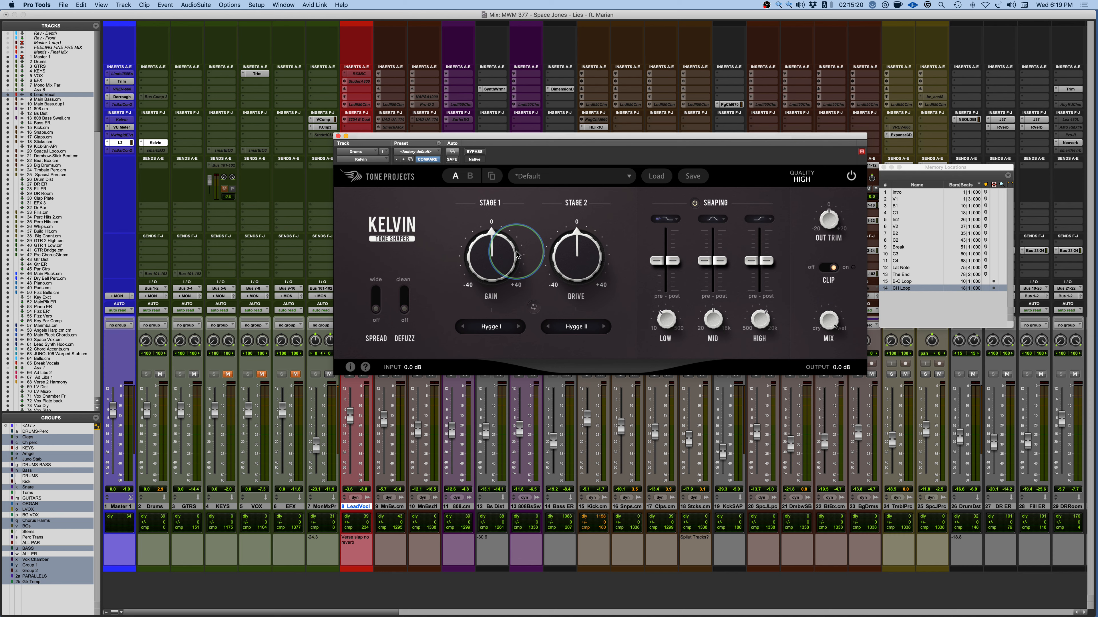
{"action": "mouse_move", "coordinate": [577, 256]}
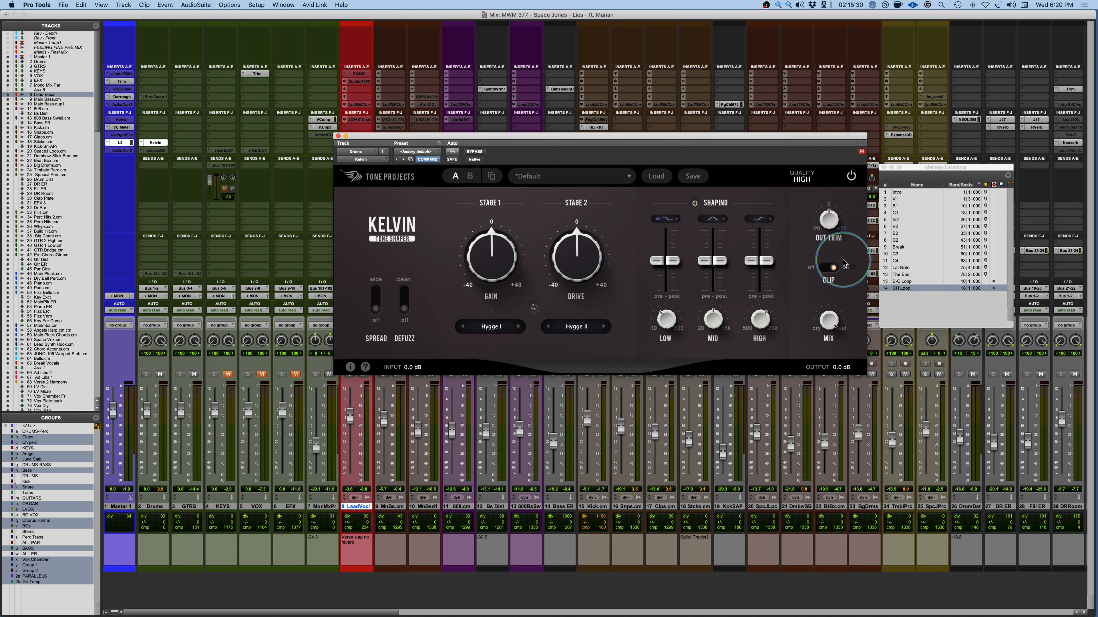
{"action": "left_click_drag", "start_coordinate": [836, 237], "coordinate": [835, 171]}
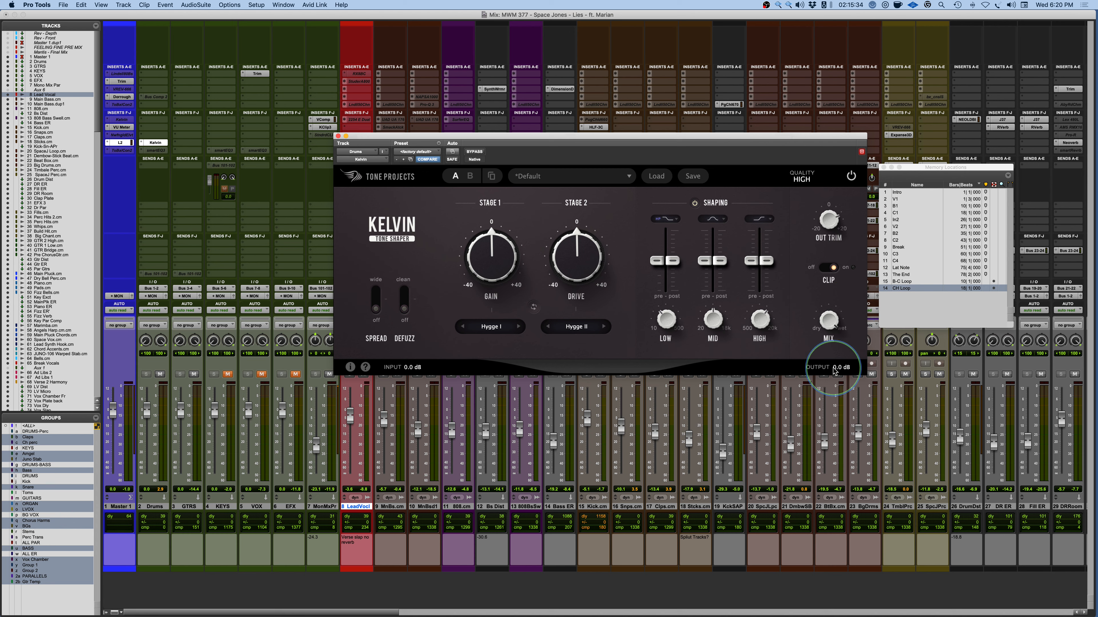
{"action": "double_click", "coordinate": [828, 221]}
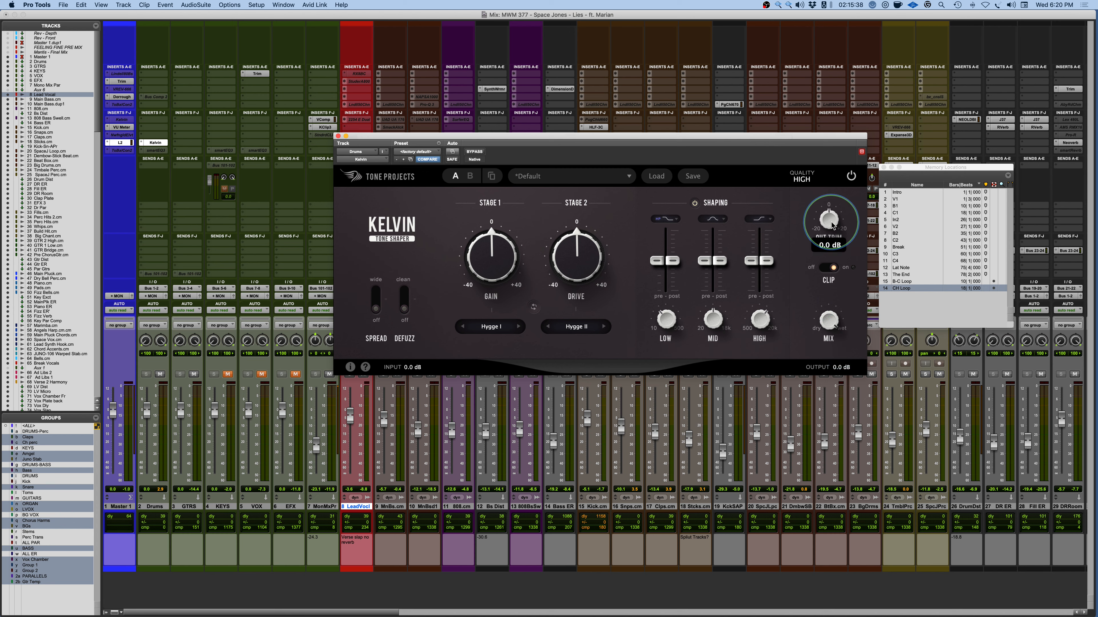
{"action": "left_click_drag", "start_coordinate": [832, 224], "coordinate": [830, 165]}
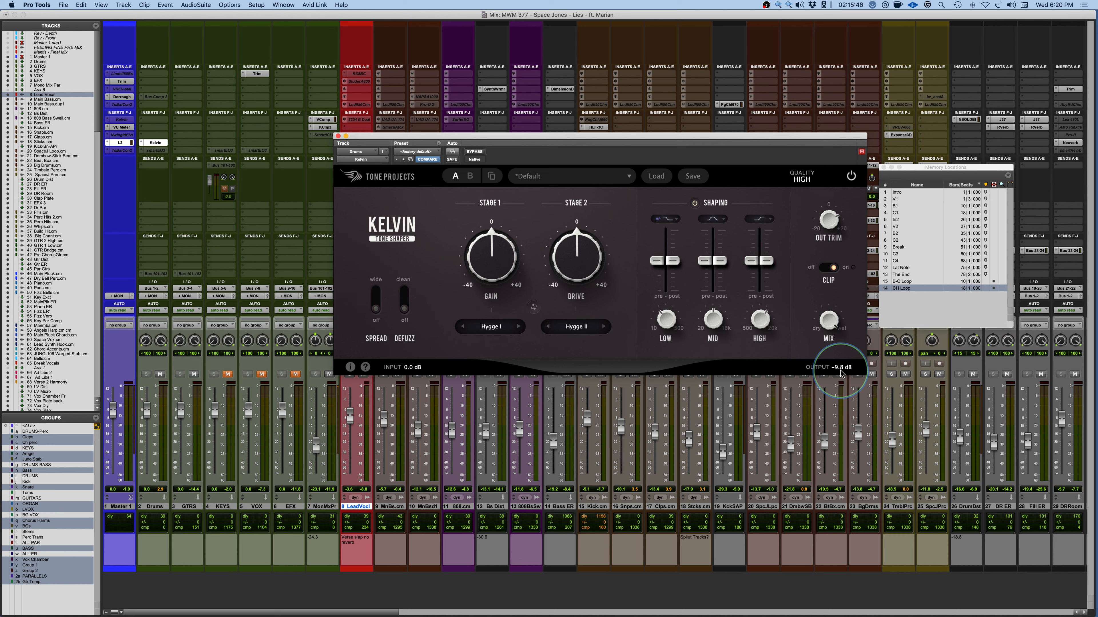
{"action": "left_click", "coordinate": [830, 227], "text": "alt"}
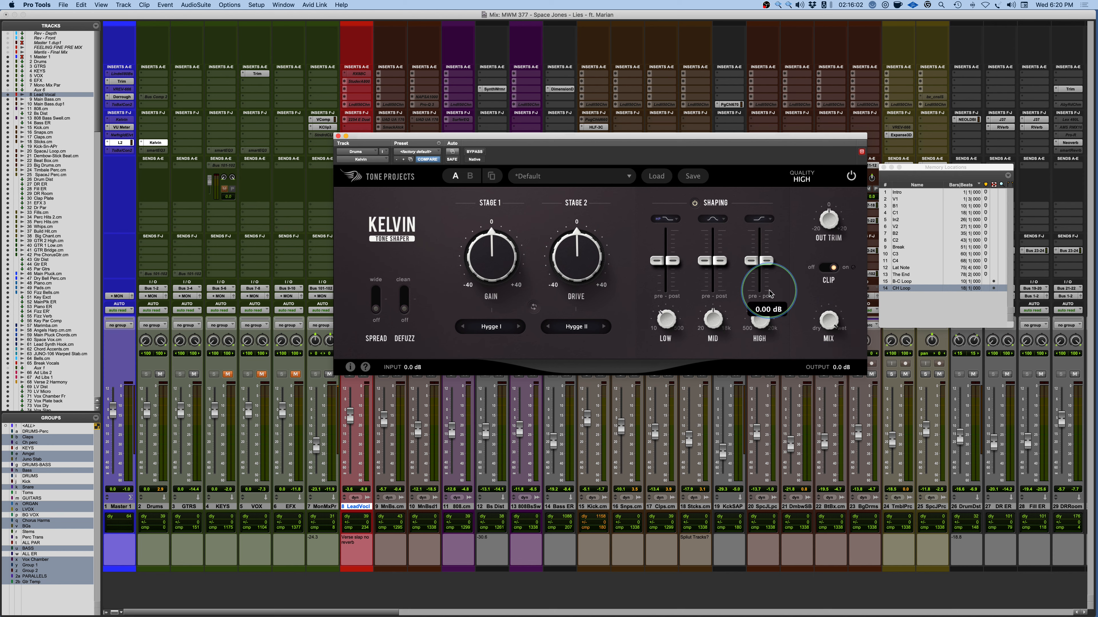
Try a lower Mix amount, restore it, and bypass the Kelvin plug-in.
{"action": "left_click_drag", "start_coordinate": [832, 310], "coordinate": [824, 397]}
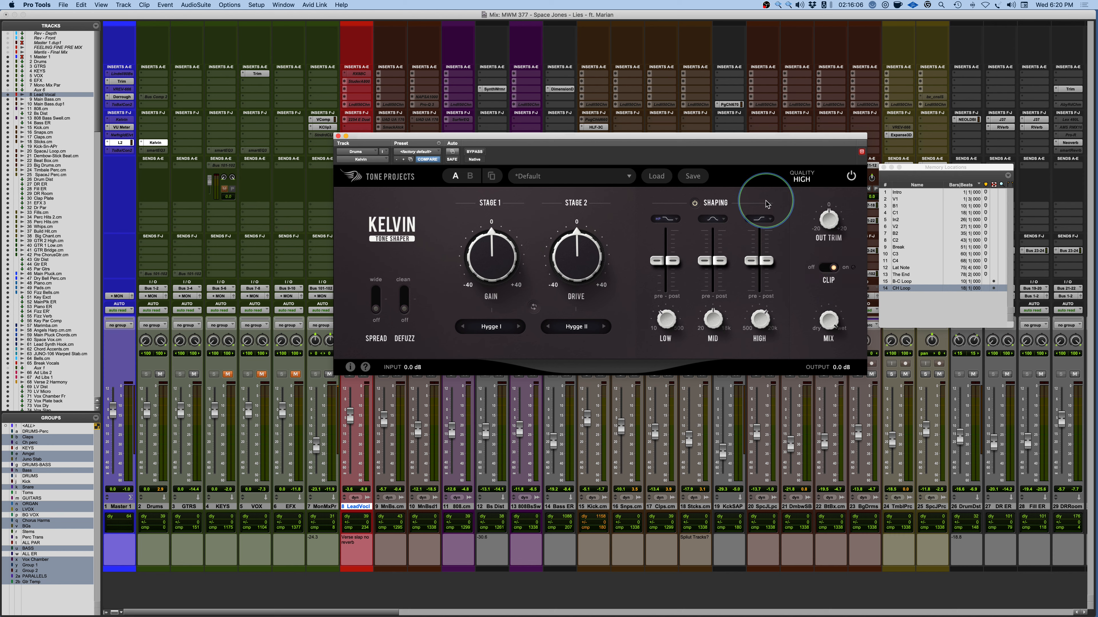
{"action": "left_click", "coordinate": [851, 176]}
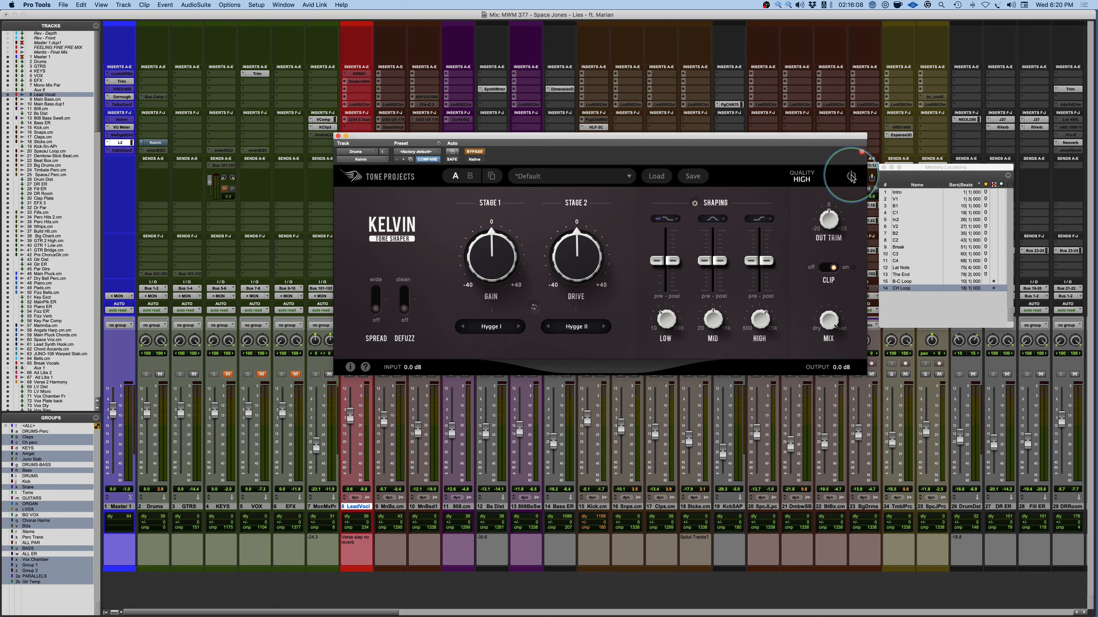
Take the Kelvin plug-in out of bypass and review its realtime and offline Quality options.
{"action": "left_click", "coordinate": [851, 177]}
{"action": "left_click", "coordinate": [803, 178]}
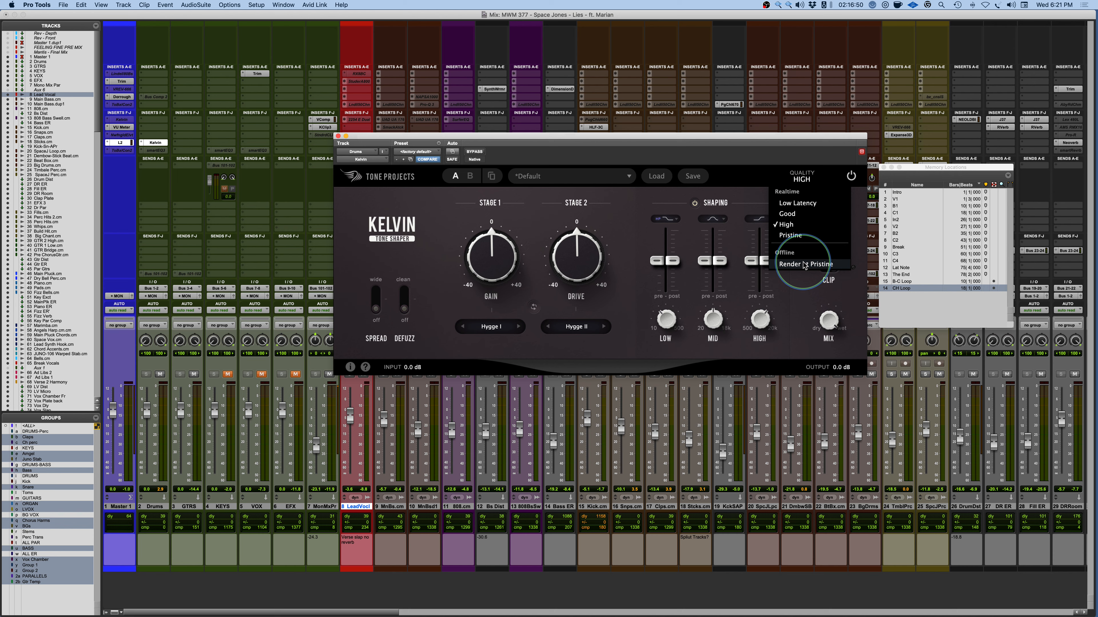
{"action": "left_click", "coordinate": [447, 223]}
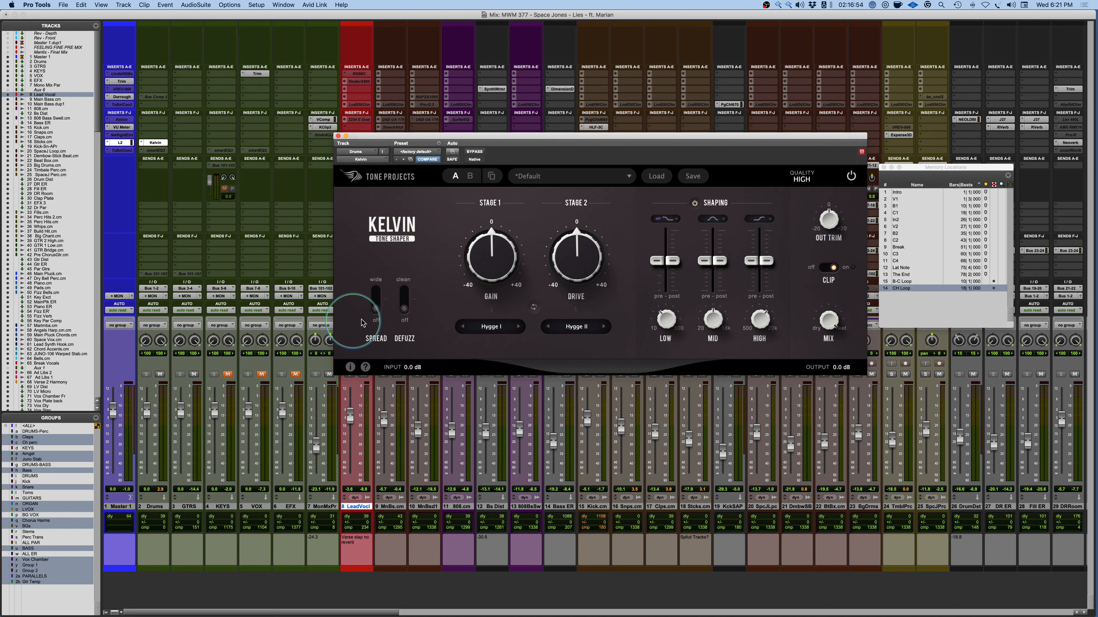
Try the Spread switch at its different positions and return it to off.
{"action": "left_click", "coordinate": [377, 311]}
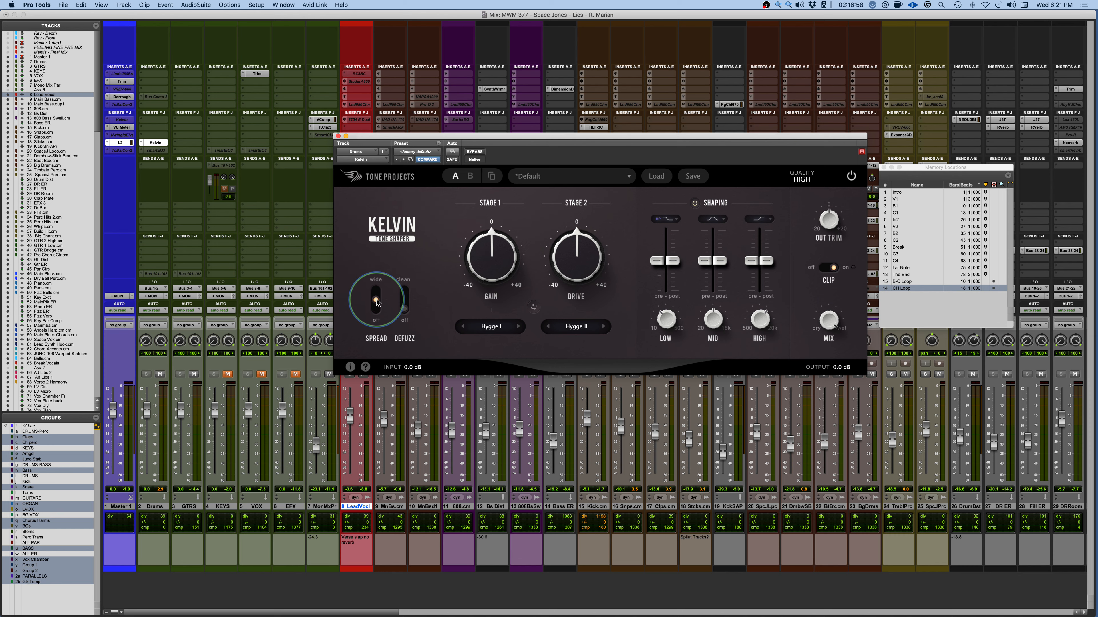
{"action": "left_click_drag", "start_coordinate": [374, 283], "coordinate": [374, 299]}
{"action": "left_click_drag", "start_coordinate": [374, 298], "coordinate": [377, 292]}
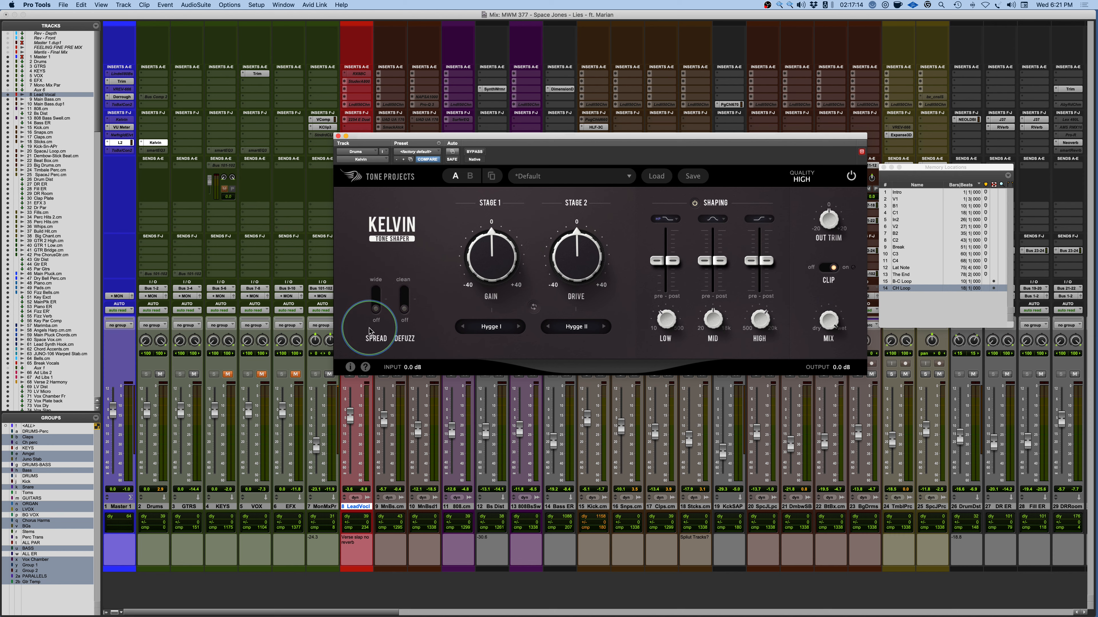
{"action": "left_click", "coordinate": [376, 289]}
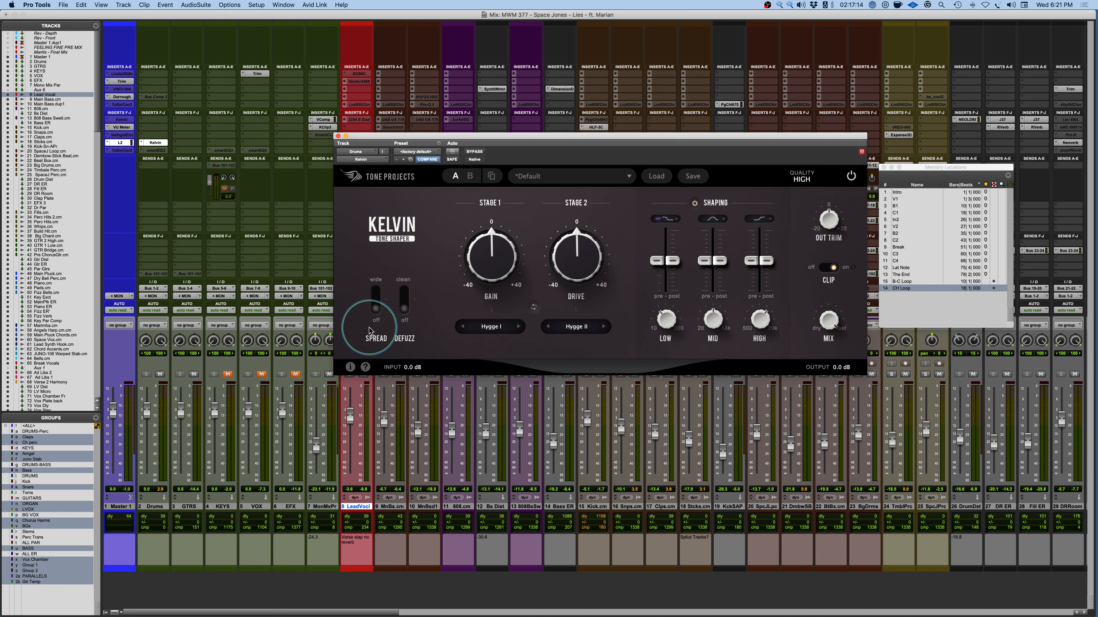
Try Defuzz at its different positions, including clean, and return it to off.
{"action": "left_click", "coordinate": [405, 310]}
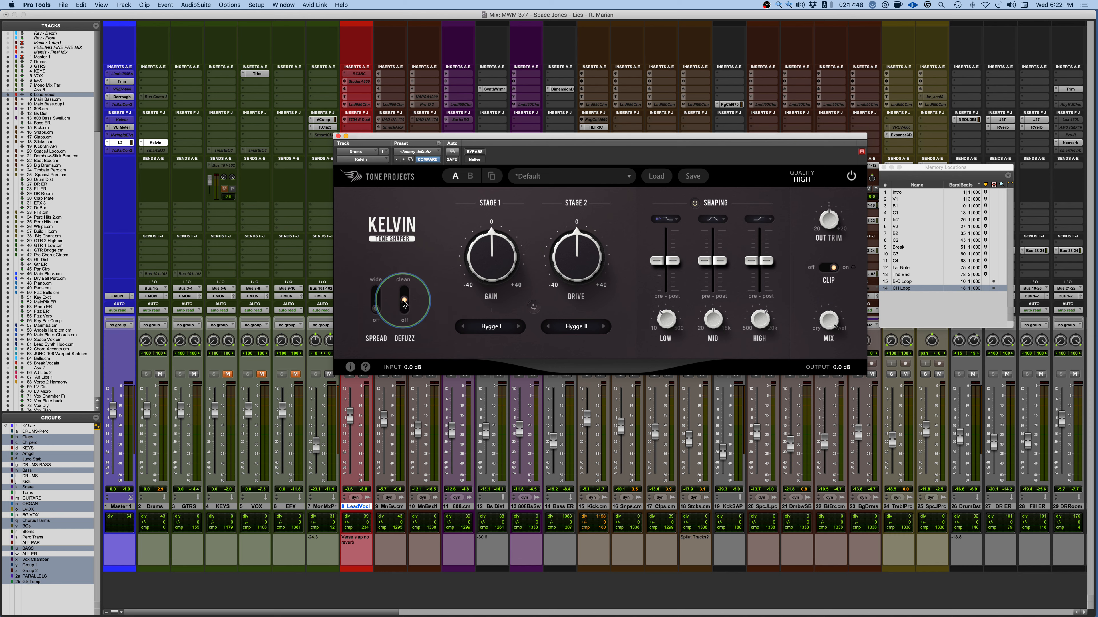
{"action": "left_click_drag", "start_coordinate": [404, 303], "coordinate": [402, 295]}
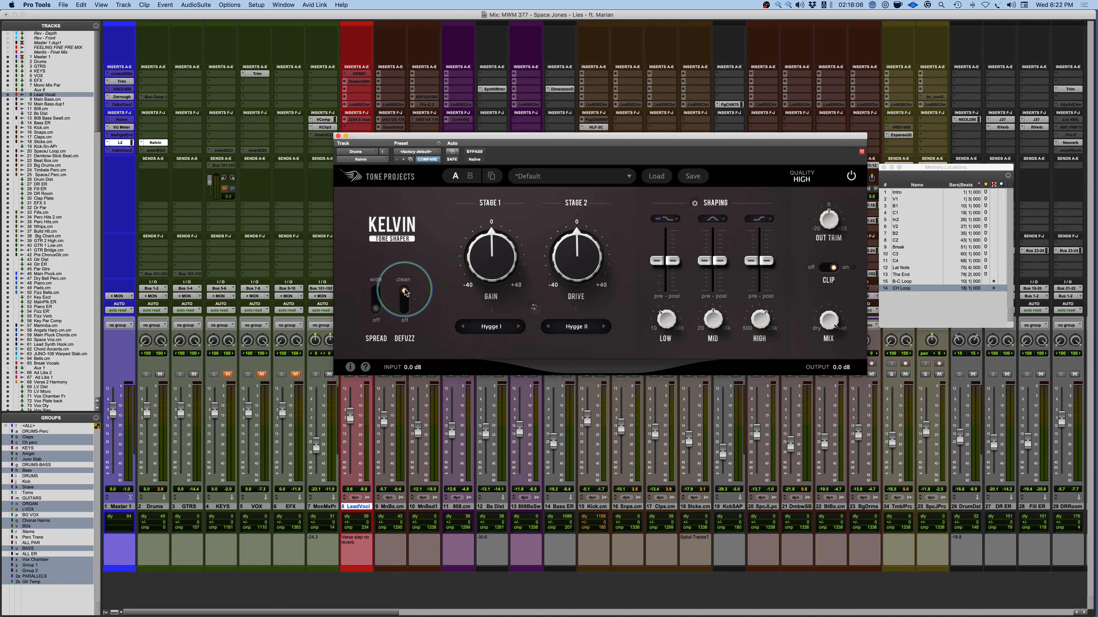
{"action": "left_click", "coordinate": [405, 292]}
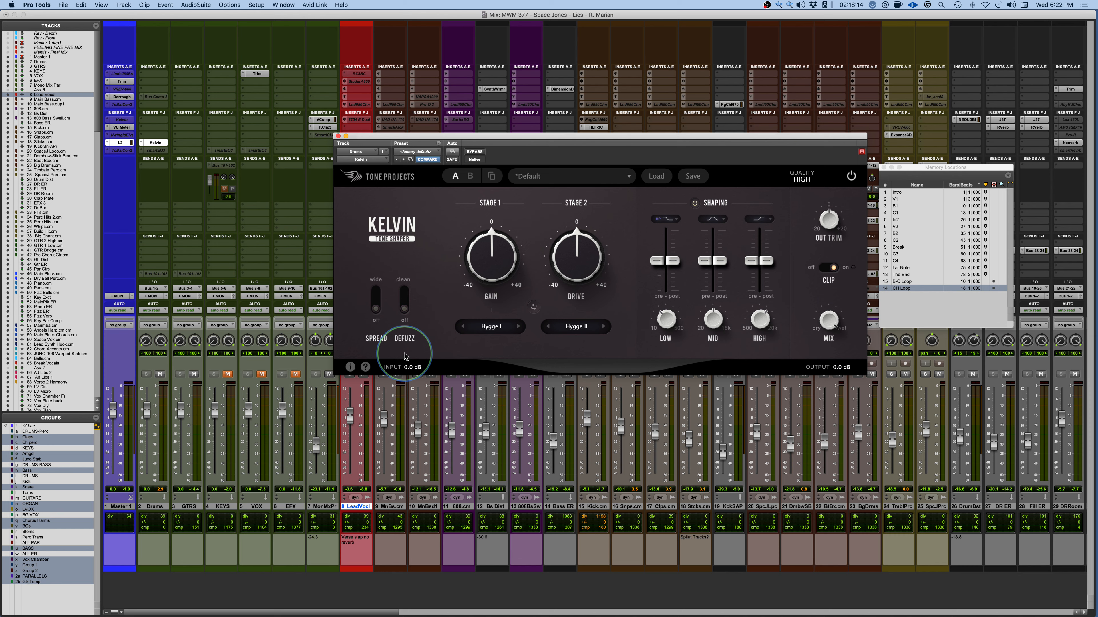
Swap the Stage 1 and Stage 2 circuits, swap them back, and review the circuit choices for Stage 1.
{"action": "left_click", "coordinate": [534, 307]}
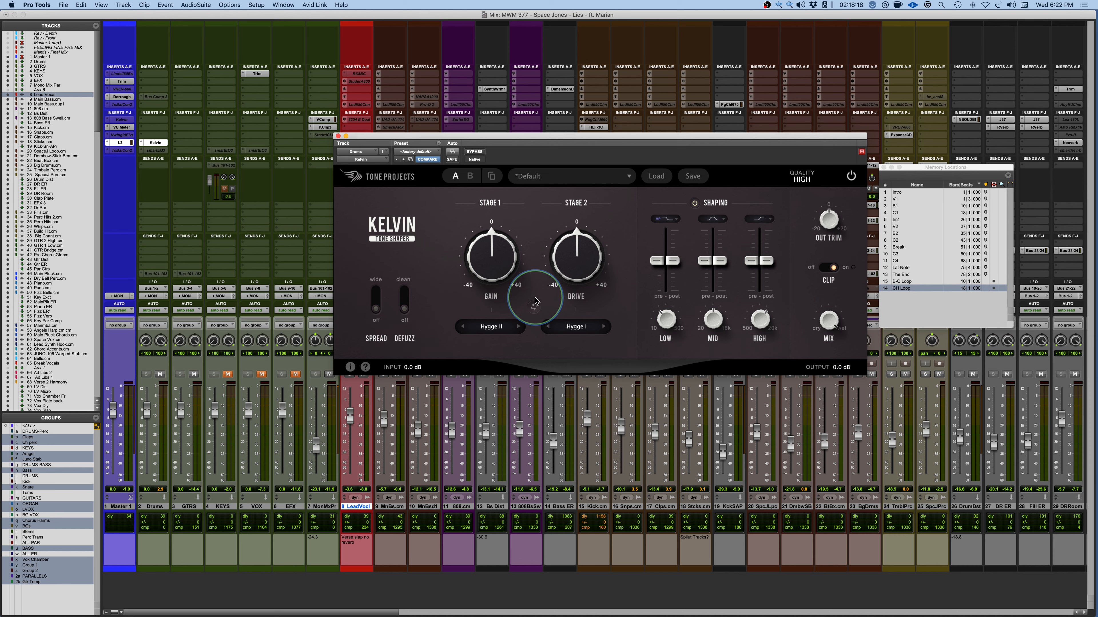
{"action": "left_click", "coordinate": [535, 305]}
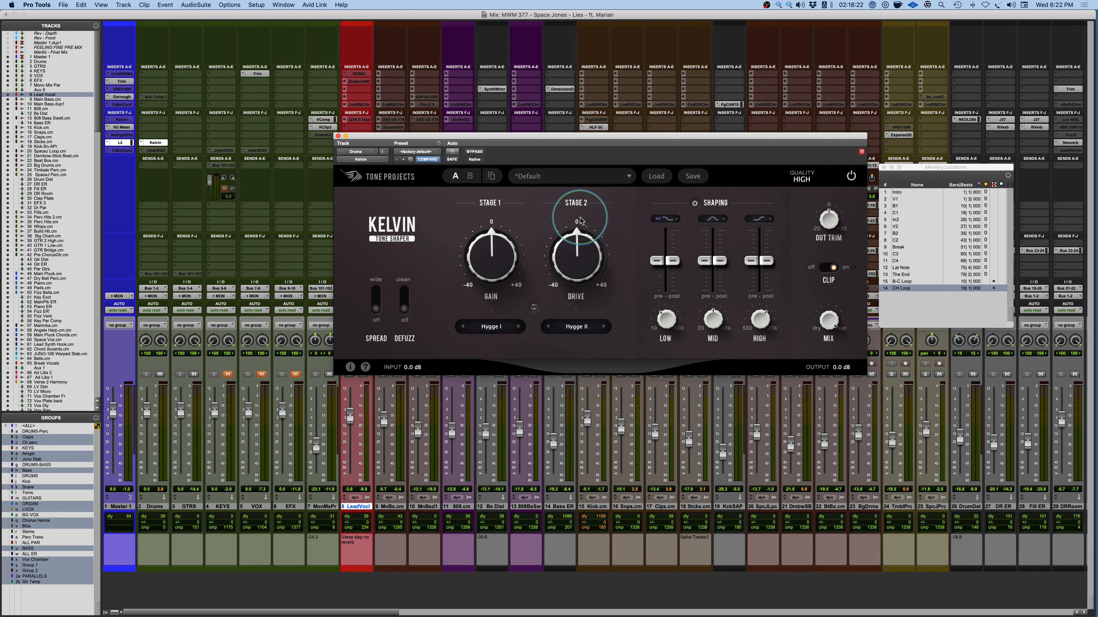
{"action": "left_click", "coordinate": [490, 331]}
{"action": "left_click", "coordinate": [532, 351]}
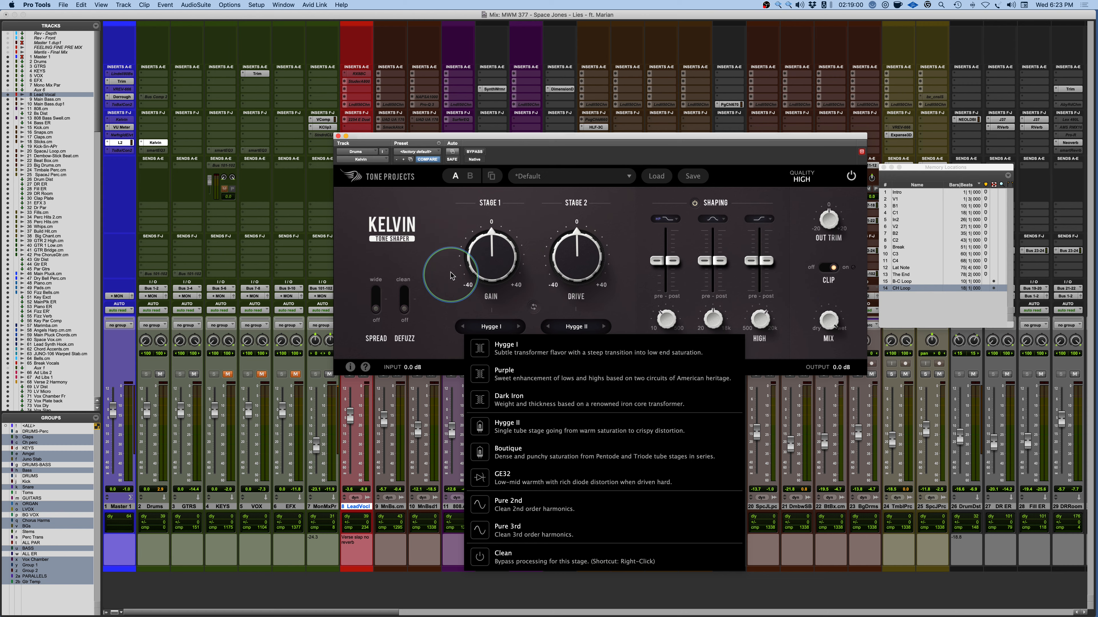
{"action": "left_click", "coordinate": [520, 345]}
Set the Stage 1 circuit to Pure 2nd and the Stage 2 circuit to Pure 3rd.
{"action": "left_click", "coordinate": [522, 339]}
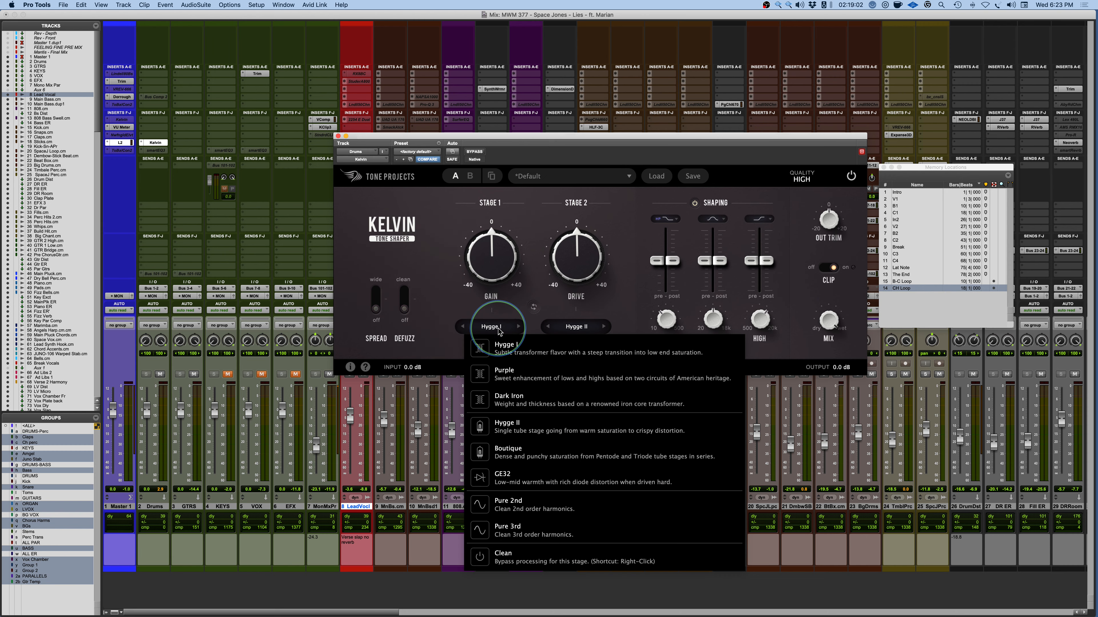
{"action": "left_click", "coordinate": [524, 498]}
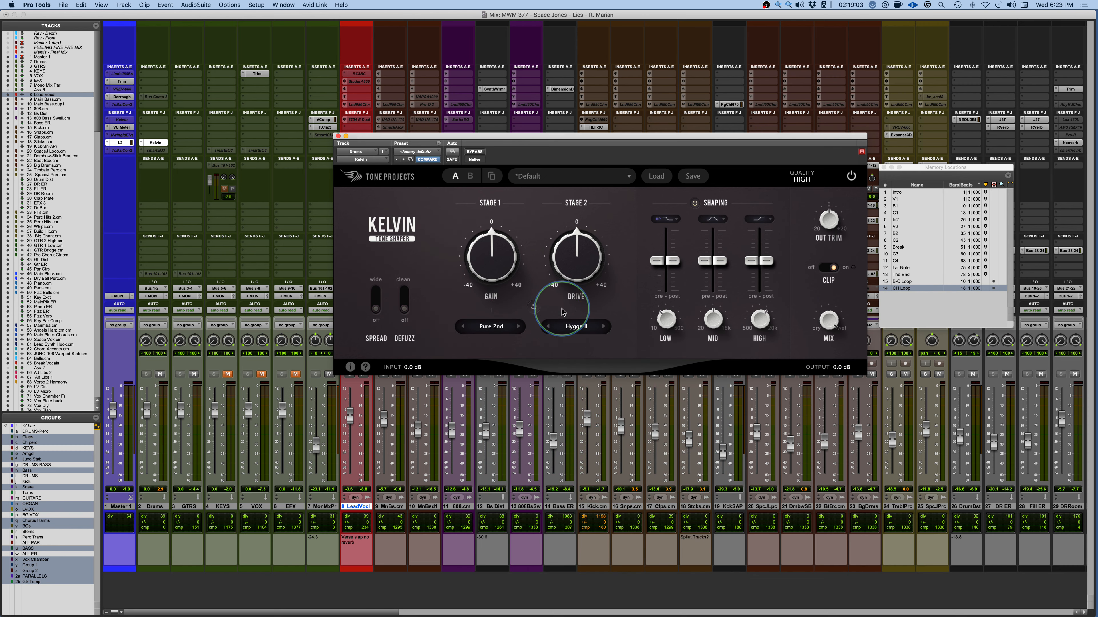
{"action": "left_click", "coordinate": [577, 326]}
{"action": "left_click", "coordinate": [600, 529]}
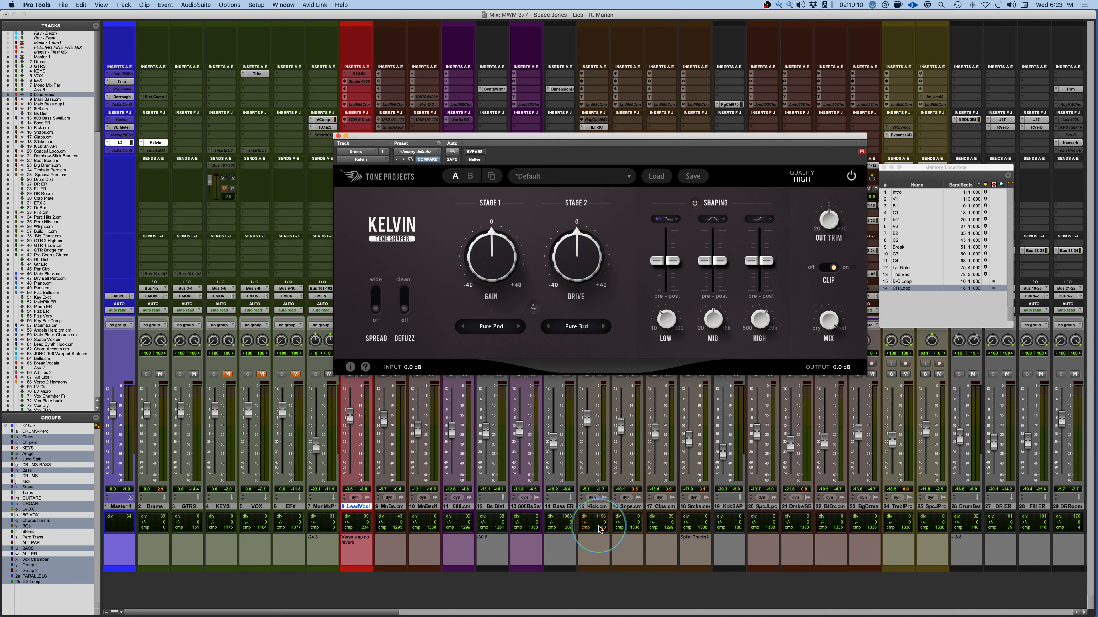
Try Stage 1 Gain at about 11.4 dB with reduced Stage 2 Drive, and about -10.6 dB with raised Drive.
{"action": "mouse_move", "coordinate": [483, 273]}
{"action": "left_click_drag", "start_coordinate": [483, 273], "coordinate": [463, 216]}
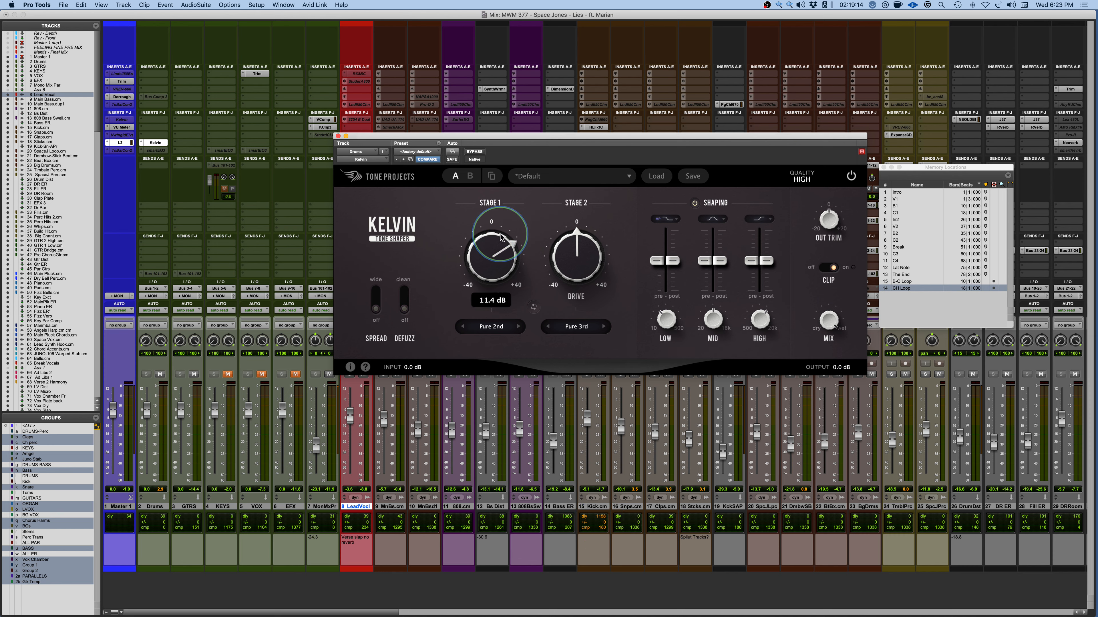
{"action": "mouse_move", "coordinate": [589, 264]}
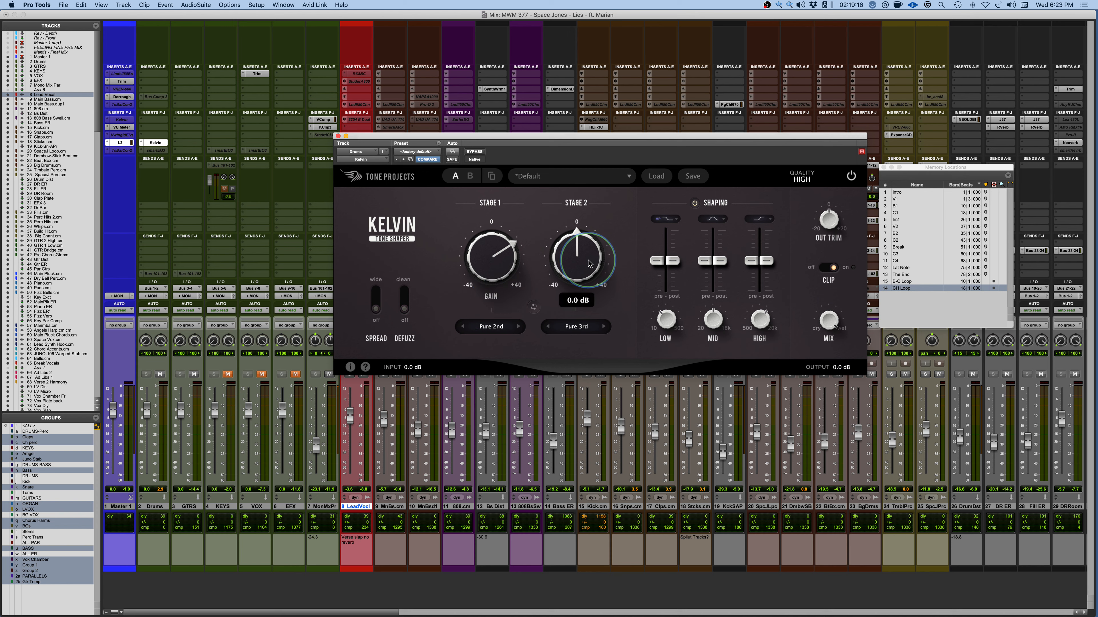
{"action": "left_click_drag", "start_coordinate": [588, 264], "coordinate": [567, 310]}
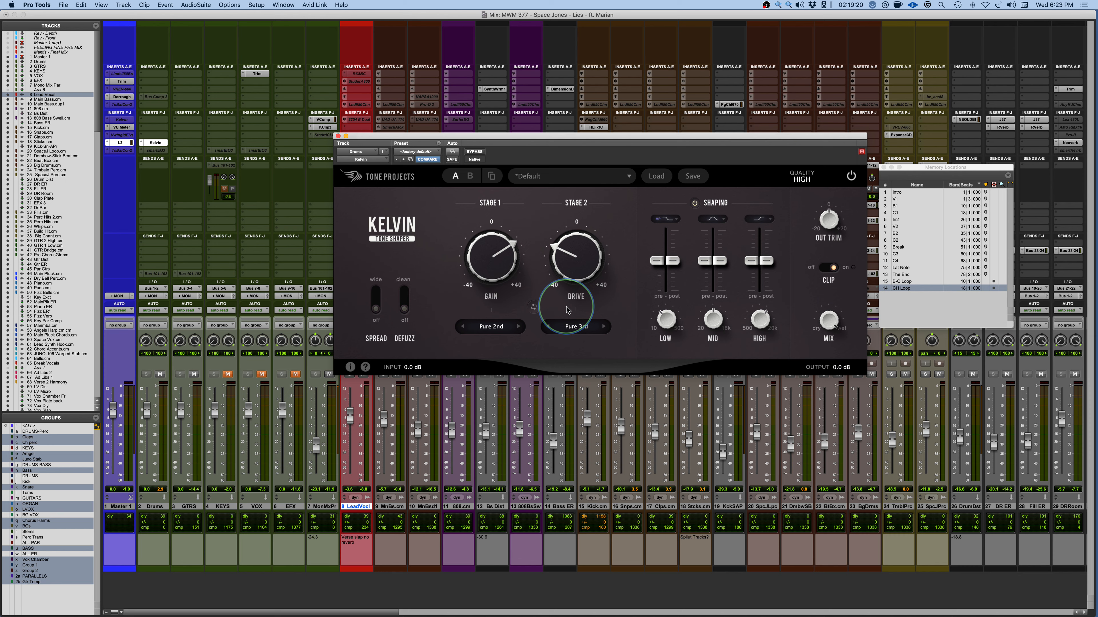
{"action": "left_click_drag", "start_coordinate": [491, 259], "coordinate": [494, 351]}
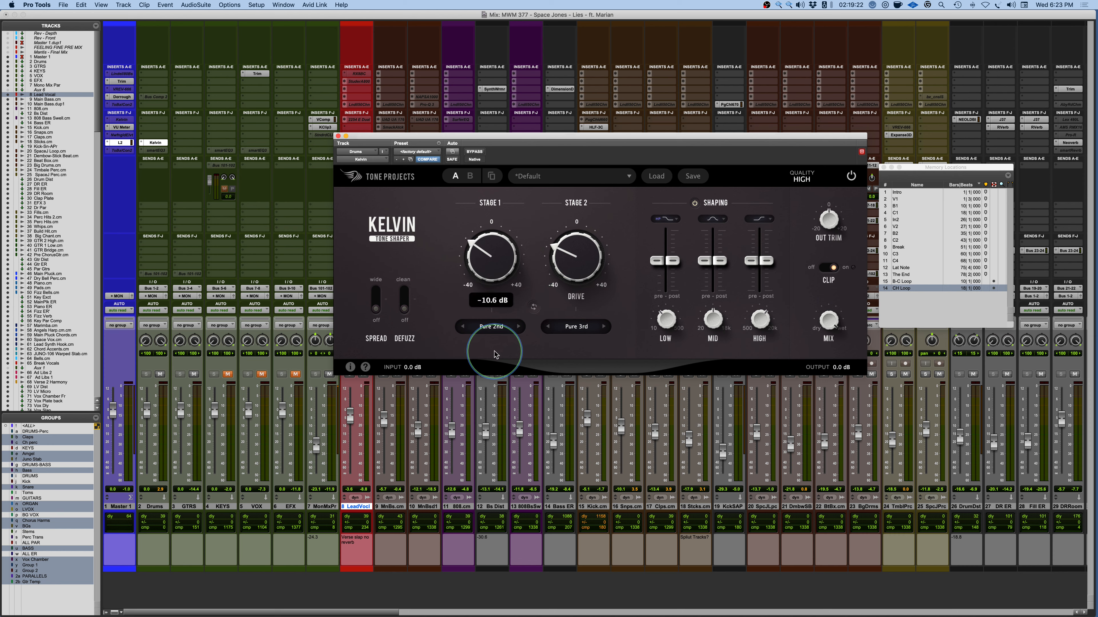
{"action": "mouse_move", "coordinate": [598, 254]}
{"action": "left_click_drag", "start_coordinate": [582, 270], "coordinate": [596, 150]}
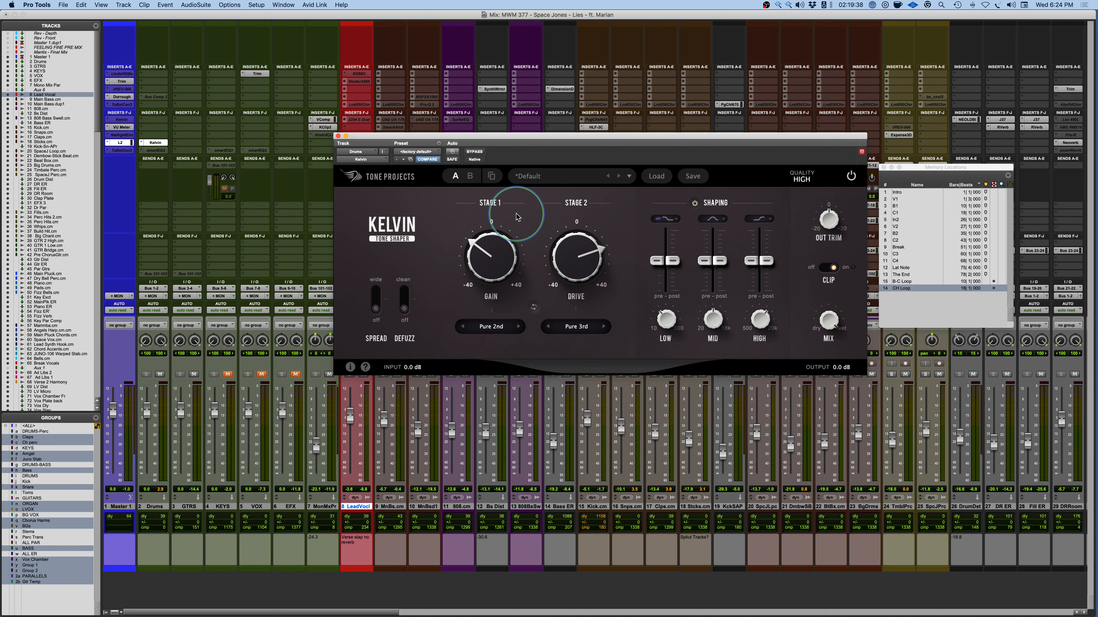
Try Gain and Drive linked in opposite directions and the stage swap, resetting both knobs to 0.0 dB.
{"action": "mouse_move", "coordinate": [498, 263]}
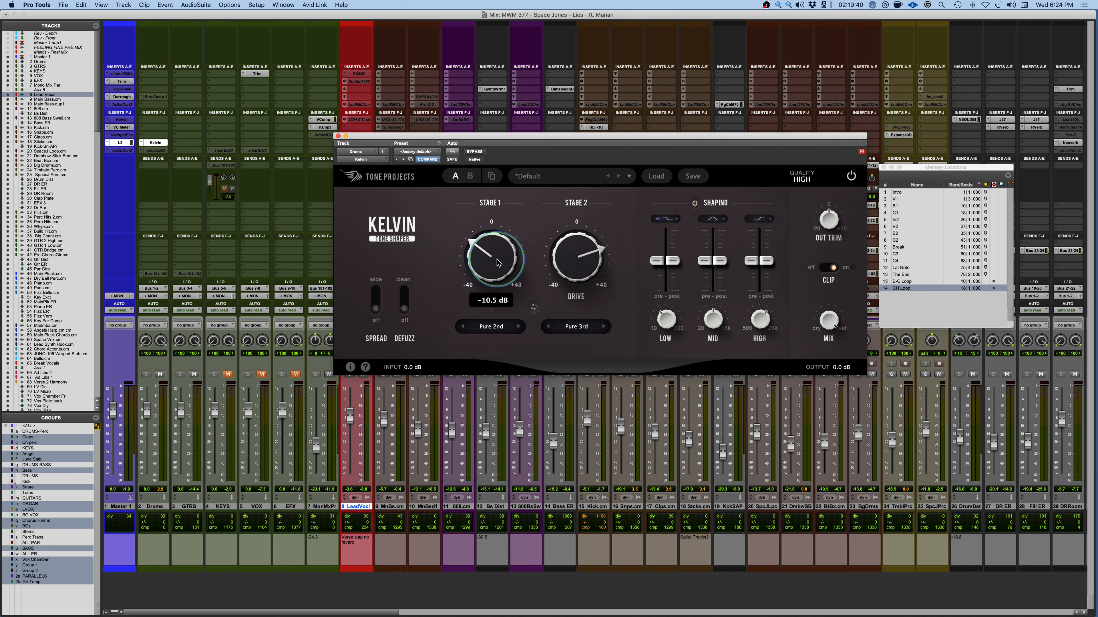
{"action": "mouse_move", "coordinate": [494, 261]}
{"action": "left_mouse_down"}
{"action": "mouse_move", "coordinate": [487, 220]}
{"action": "mouse_move", "coordinate": [490, 280]}
{"action": "mouse_move", "coordinate": [491, 263]}
{"action": "left_mouse_up"}
{"action": "left_click", "coordinate": [531, 308]}
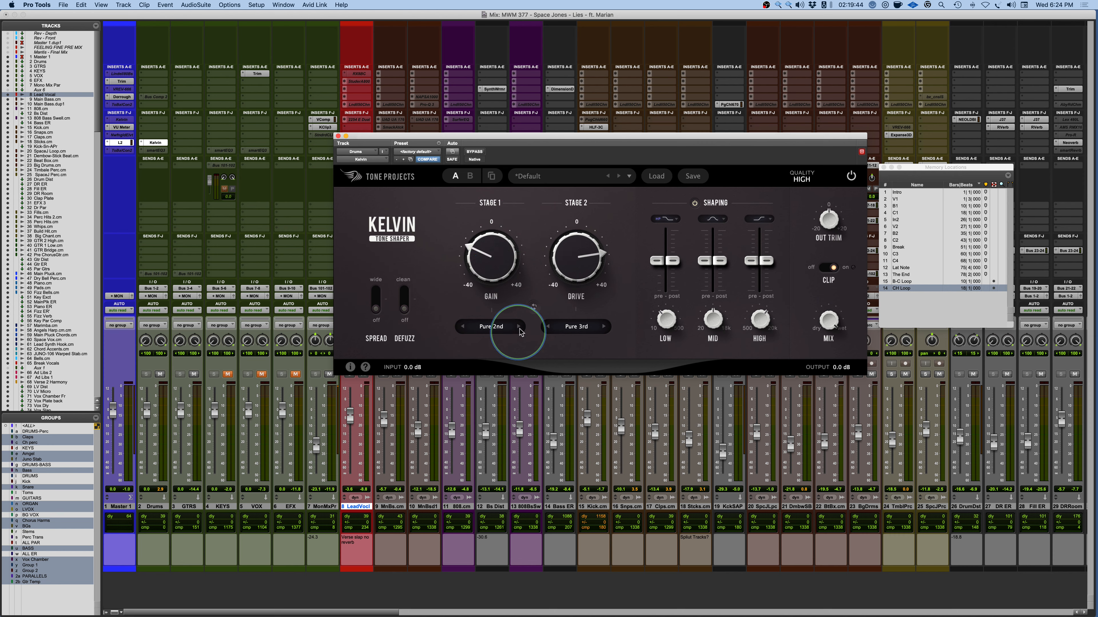
{"action": "left_click", "coordinate": [531, 308]}
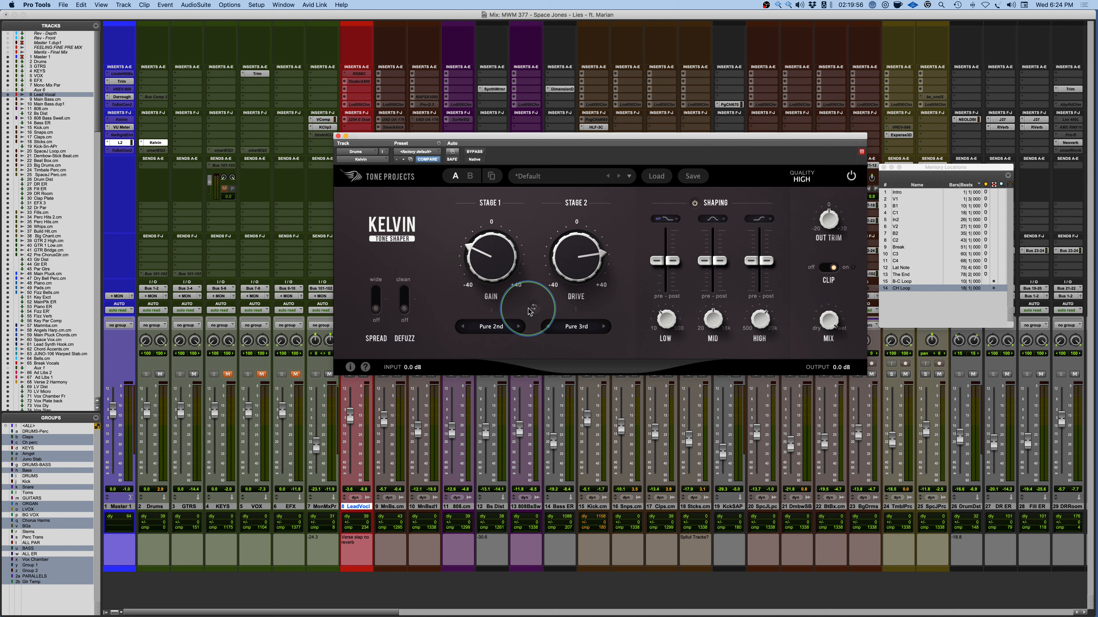
{"action": "left_click", "coordinate": [488, 258], "text": "alt"}
{"action": "left_click", "coordinate": [588, 259], "text": "alt"}
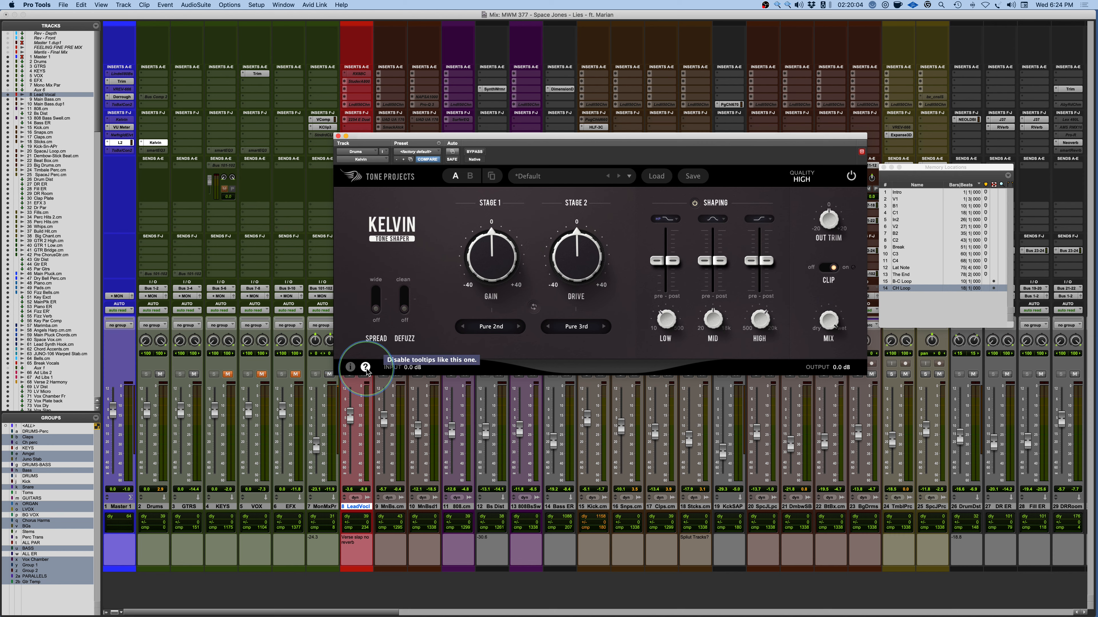
Read the tooltips on Kelvin's controls and turn the tooltips off.
{"action": "mouse_move", "coordinate": [375, 307]}
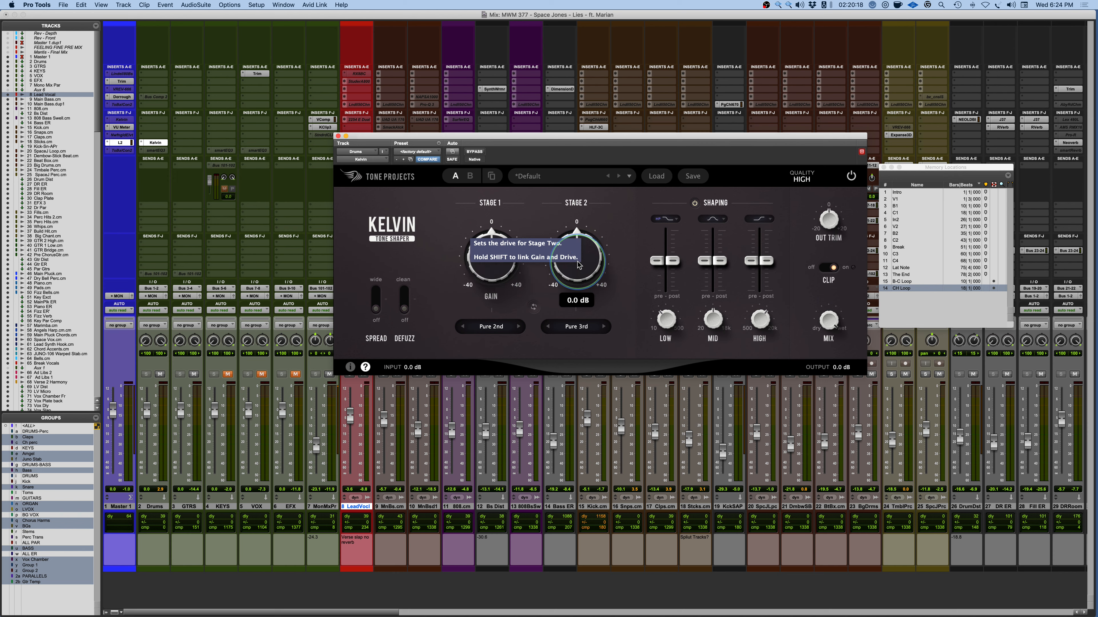
{"action": "left_click", "coordinate": [365, 368]}
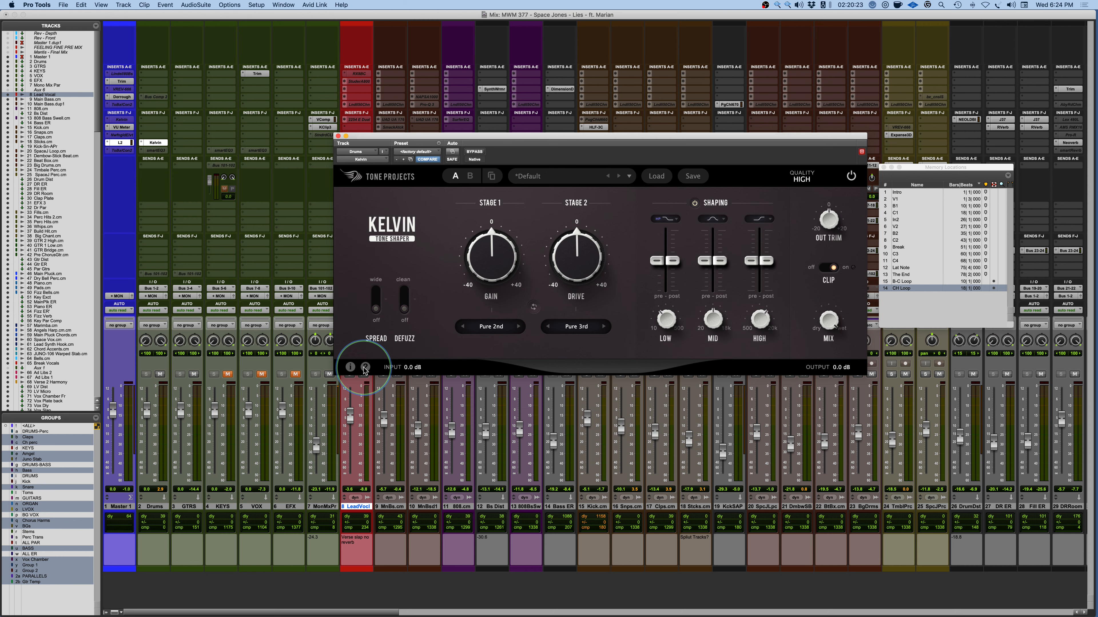
Review the UI size and reference level options on Kelvin's information page, and close the page without changing them.
{"action": "left_click", "coordinate": [350, 368]}
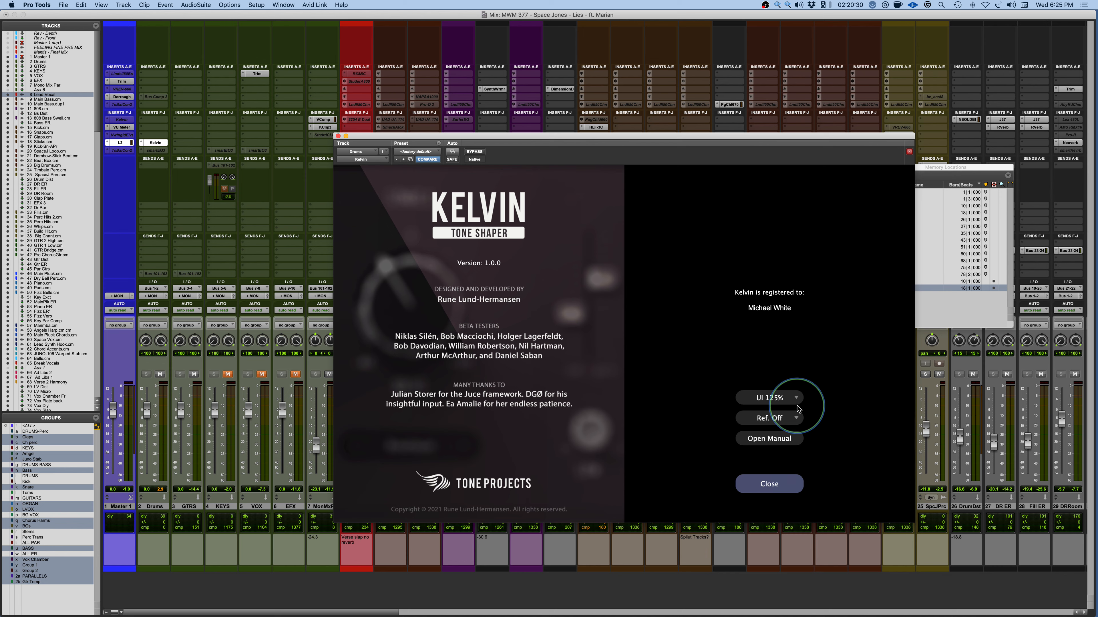
{"action": "left_click", "coordinate": [772, 400]}
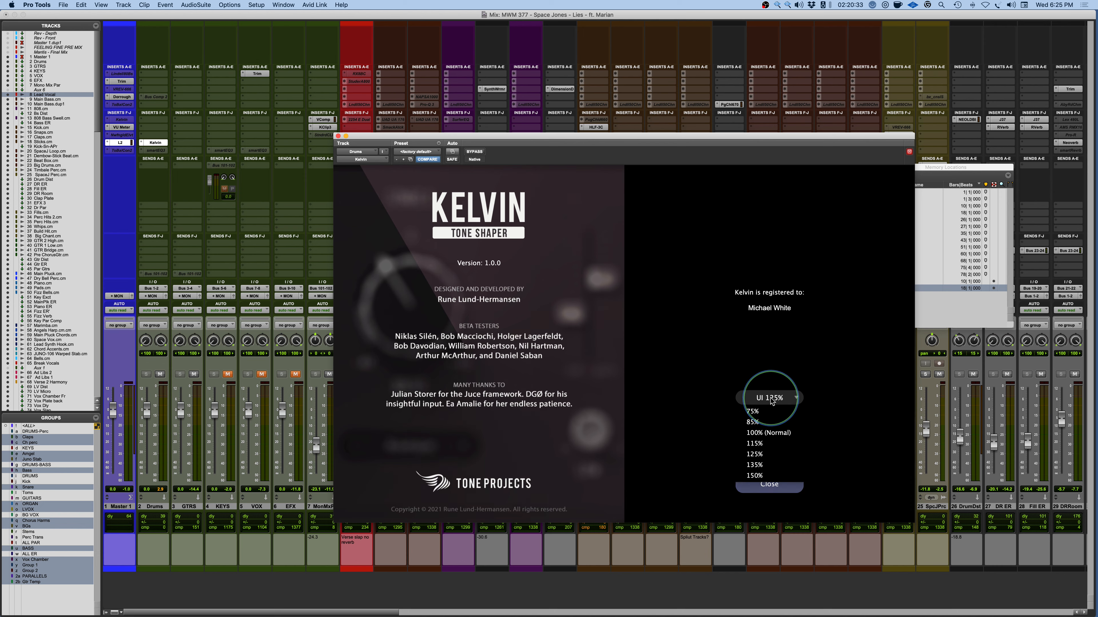
{"action": "left_click", "coordinate": [747, 352]}
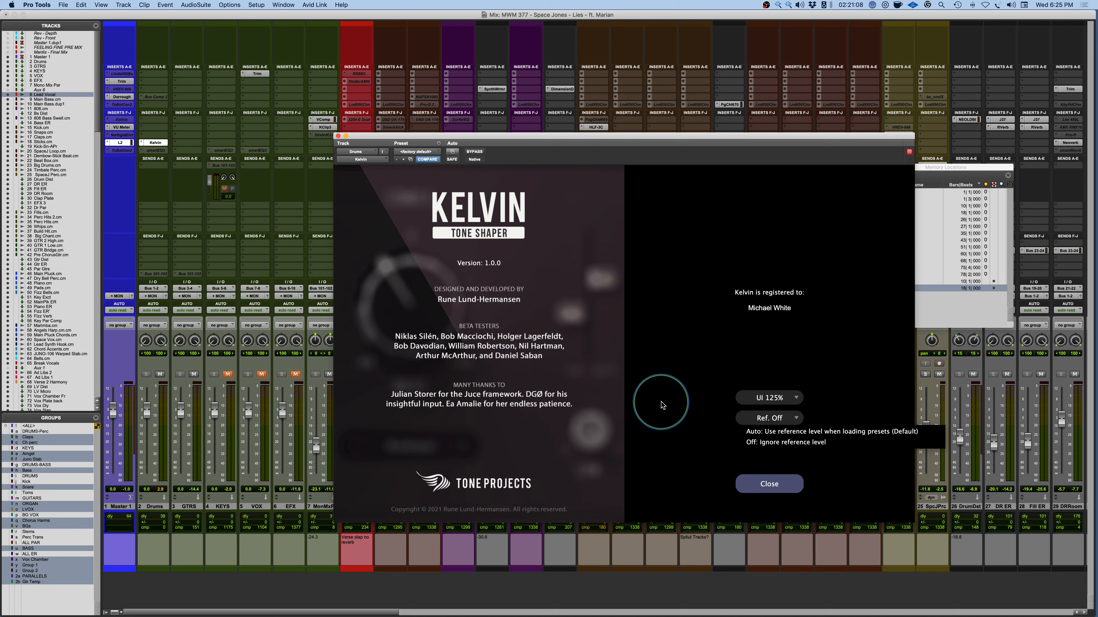
{"action": "left_click", "coordinate": [698, 411]}
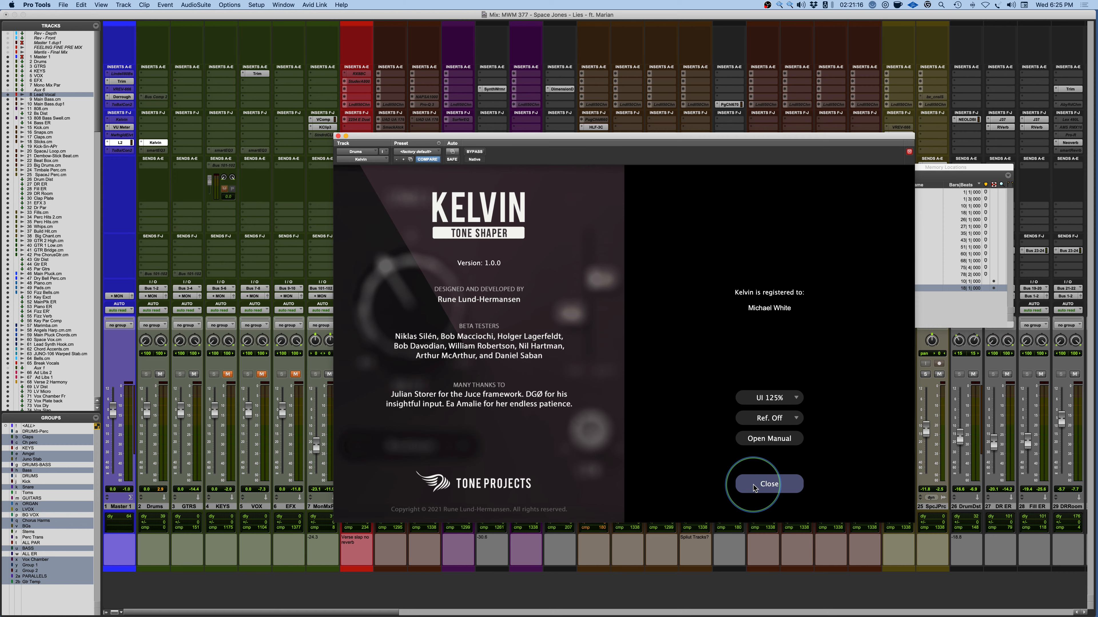
{"action": "left_click", "coordinate": [771, 485]}
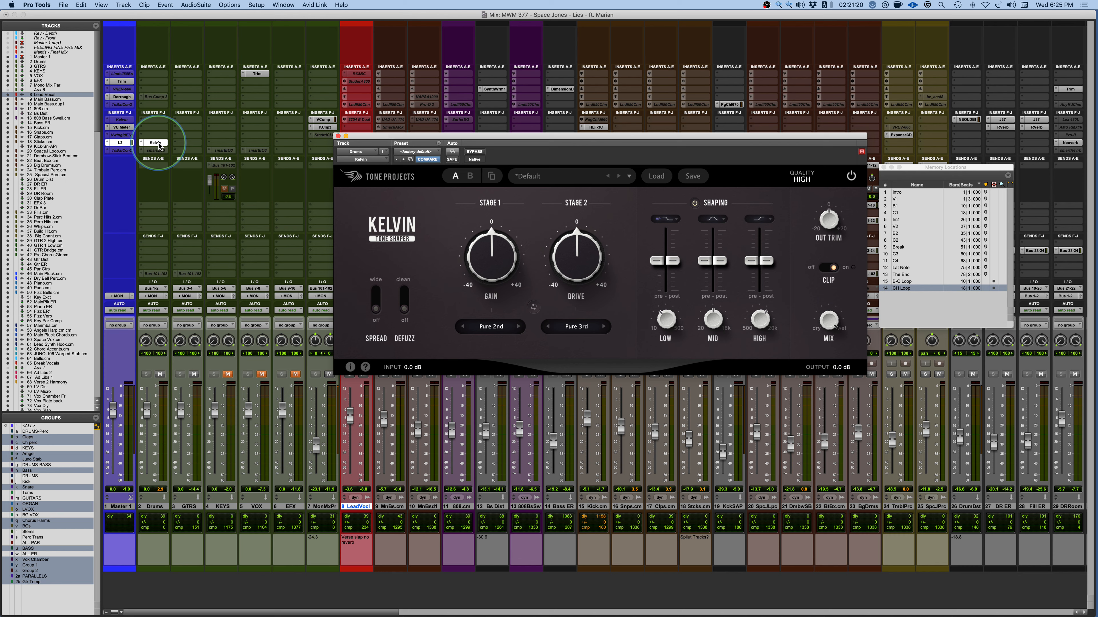
Make the Kelvin insert on the Drums track inactive and close its plug-in window.
{"action": "left_click", "coordinate": [156, 143], "text": "ctrl+super"}
{"action": "left_click_drag", "start_coordinate": [456, 139], "coordinate": [650, 147]}
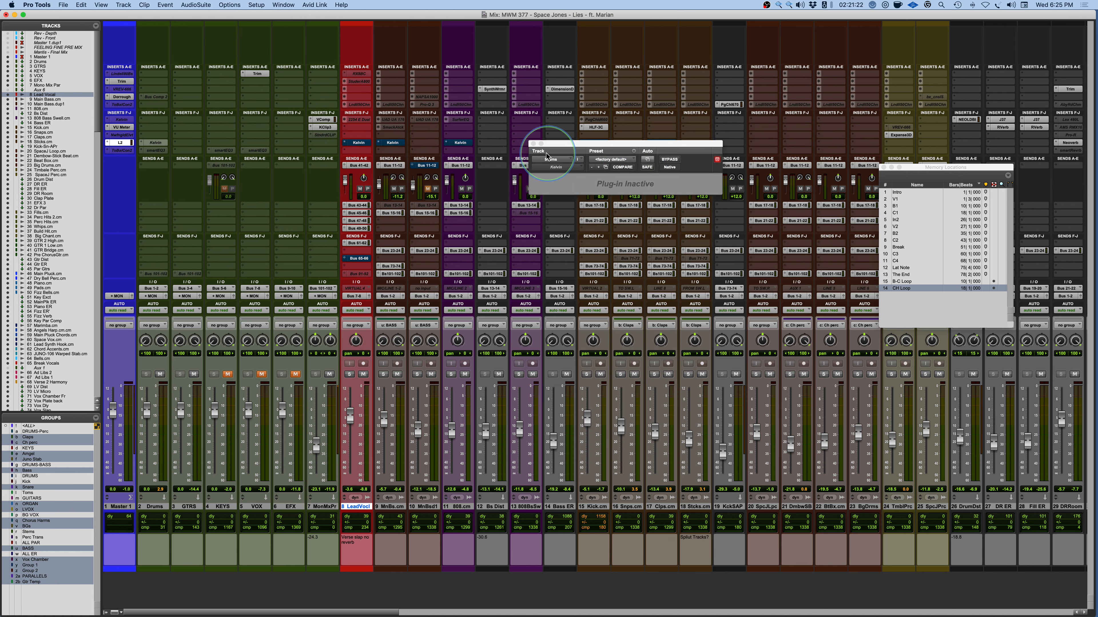
{"action": "left_click", "coordinate": [532, 144]}
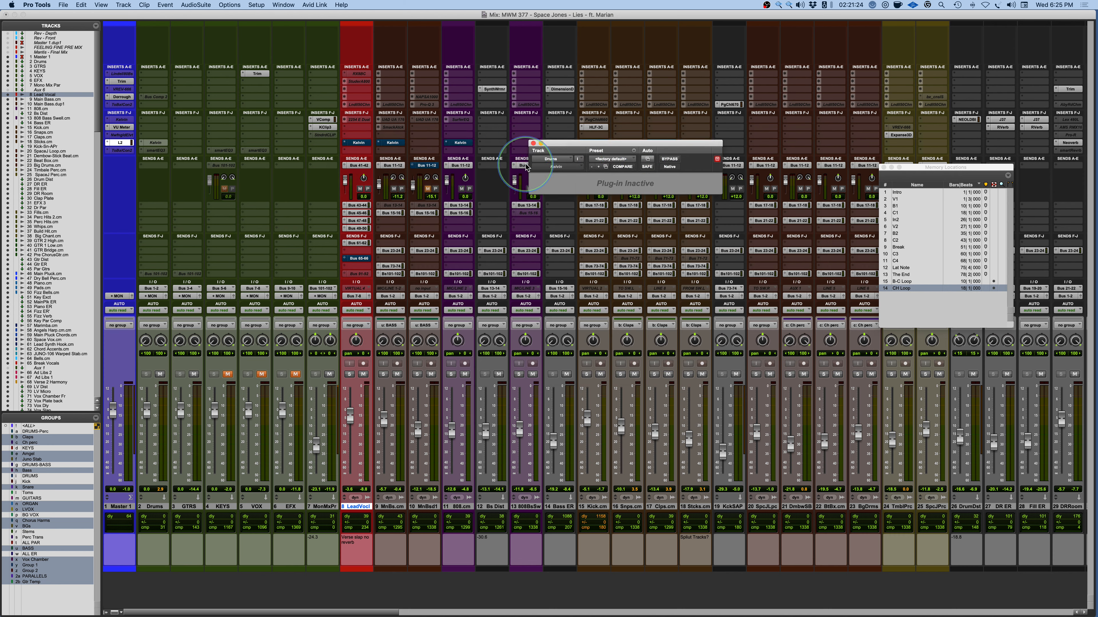
{"action": "left_click", "coordinate": [532, 143]}
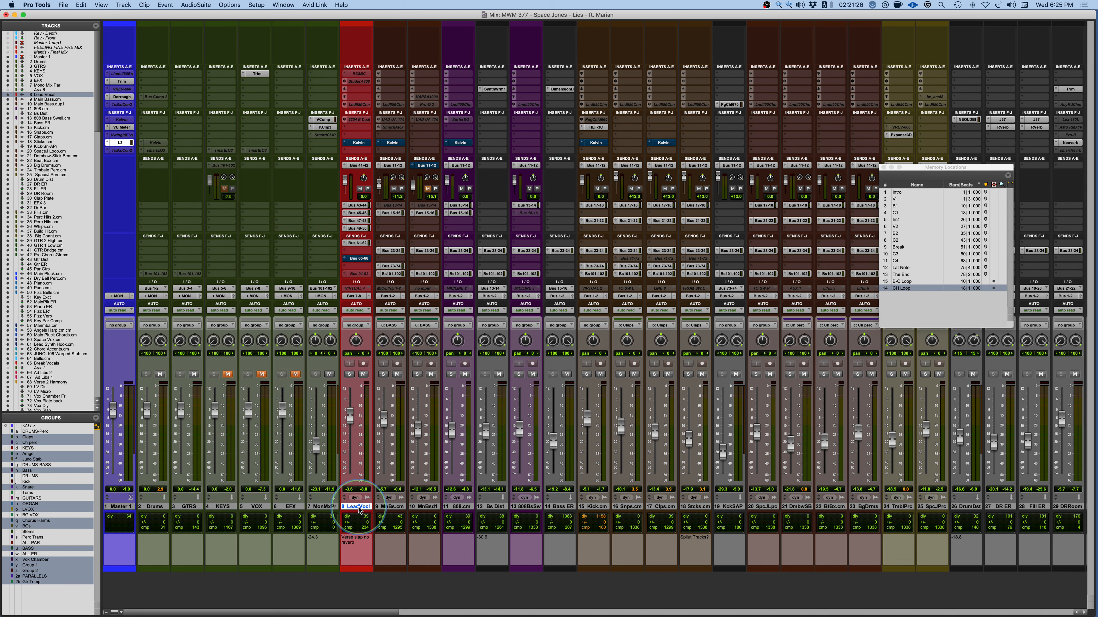
Solo the grouped main bass tracks and open the Kelvin insert on the MnBs.cm track.
{"action": "left_click", "coordinate": [382, 374]}
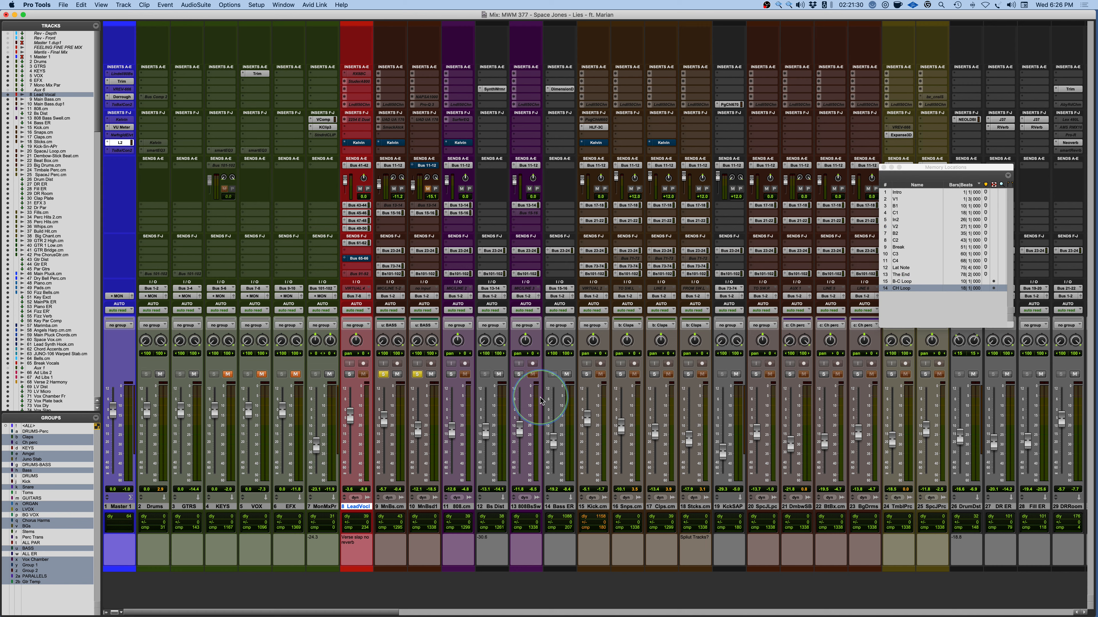
{"action": "left_click", "coordinate": [399, 141]}
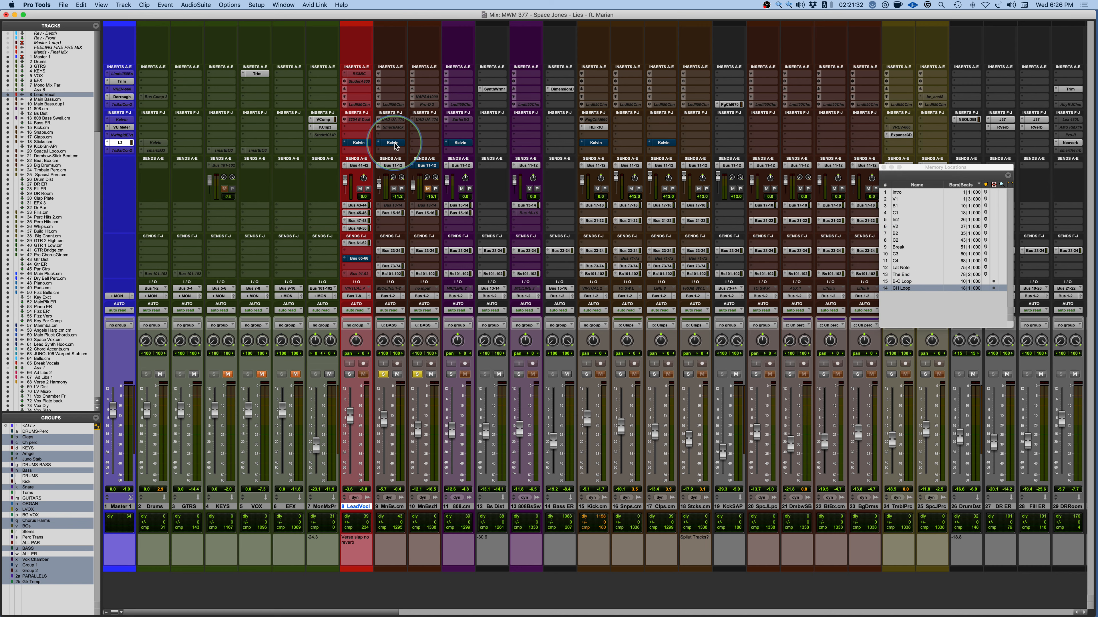
Play the soloed main bass and compare it with Kelvin bypassed and engaged, leaving the plug-in engaged.
{"action": "left_click", "coordinate": [794, 135]}
{"action": "left_click", "coordinate": [745, 149]}
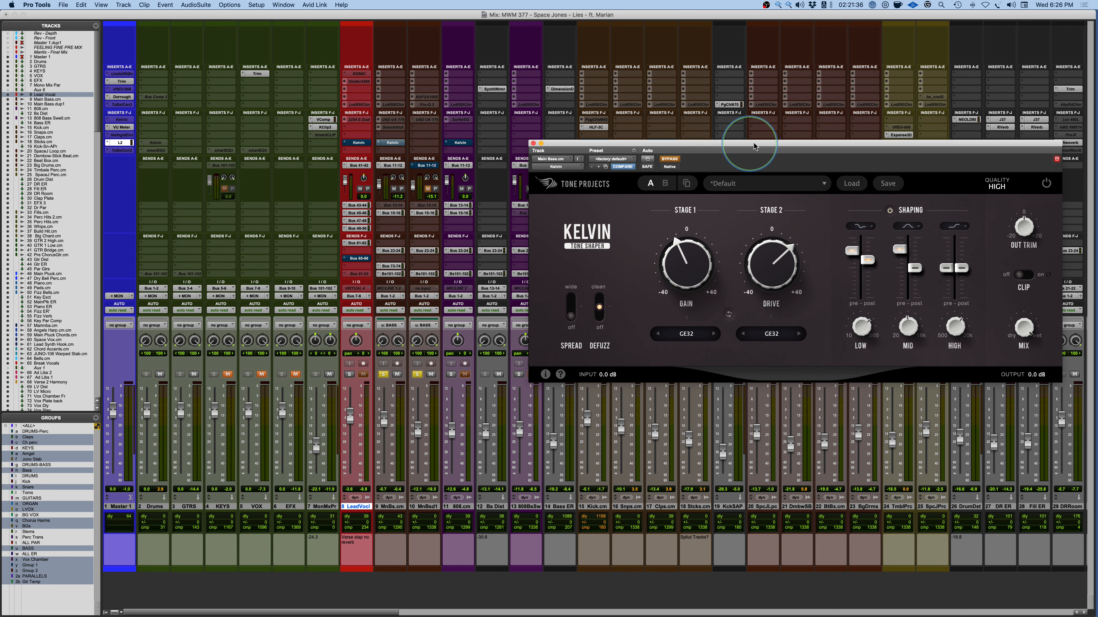
{"action": "left_click_drag", "start_coordinate": [745, 149], "coordinate": [579, 146]}
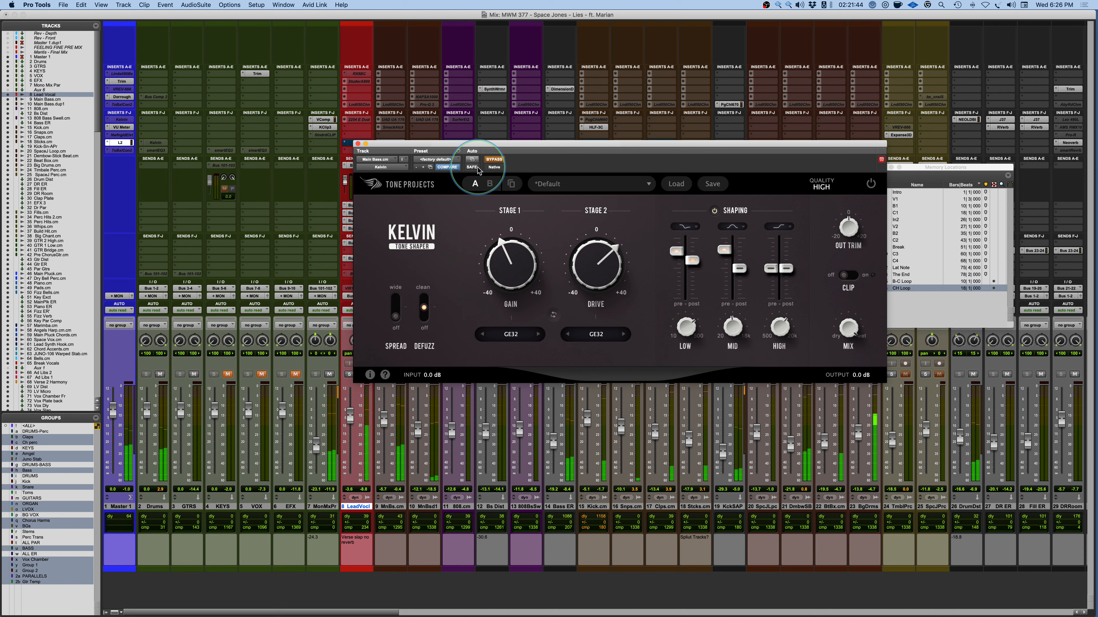
{"action": "left_click", "coordinate": [499, 161]}
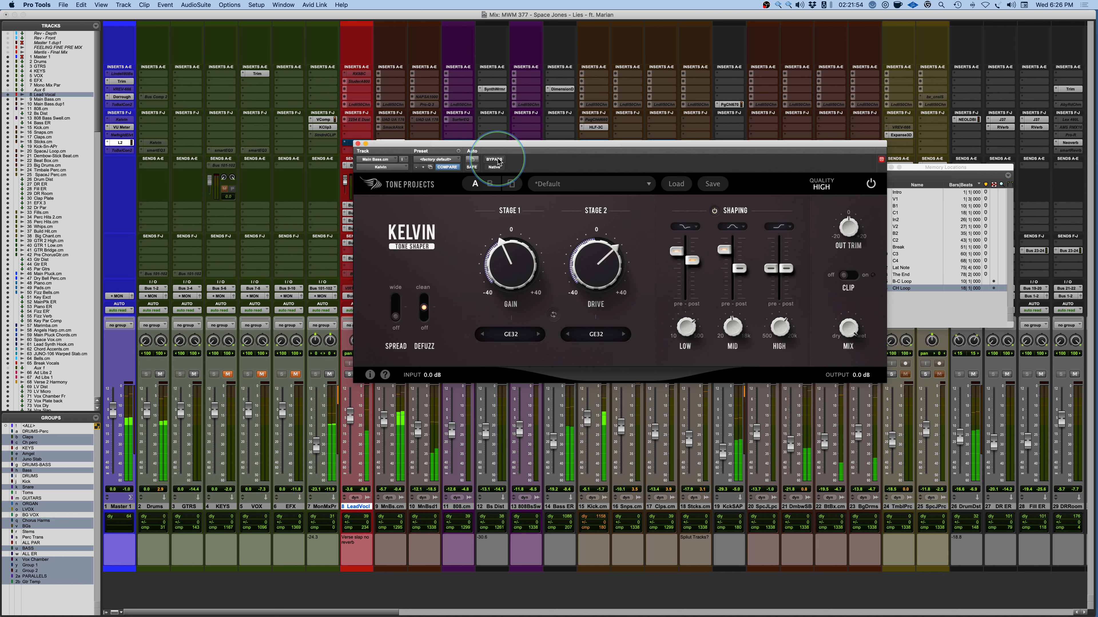
{"action": "left_click", "coordinate": [497, 159]}
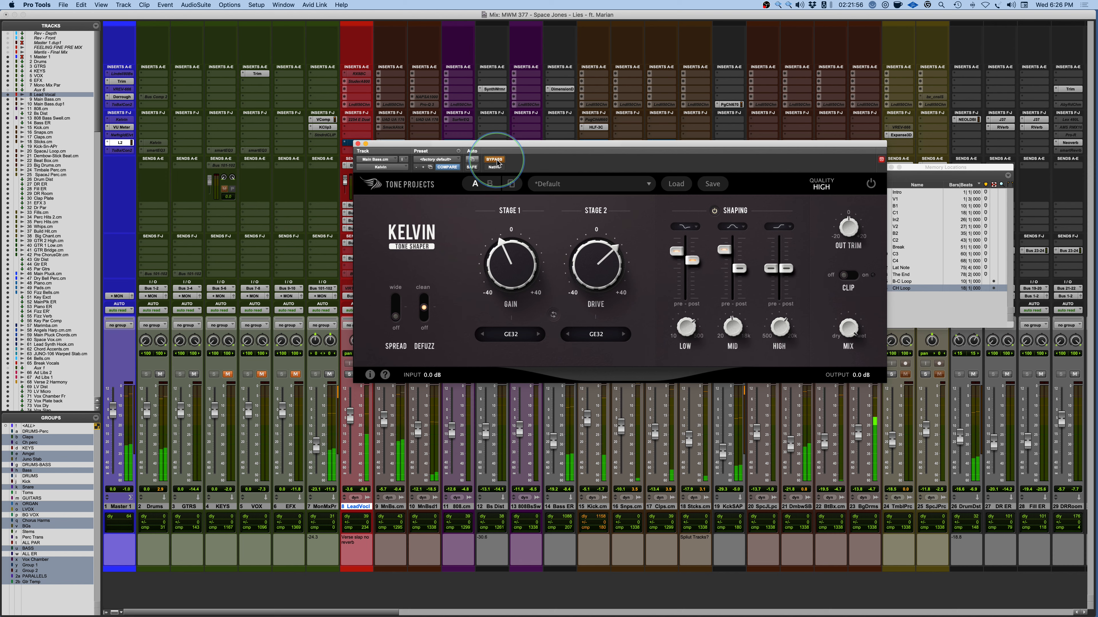
{"action": "left_click", "coordinate": [497, 161]}
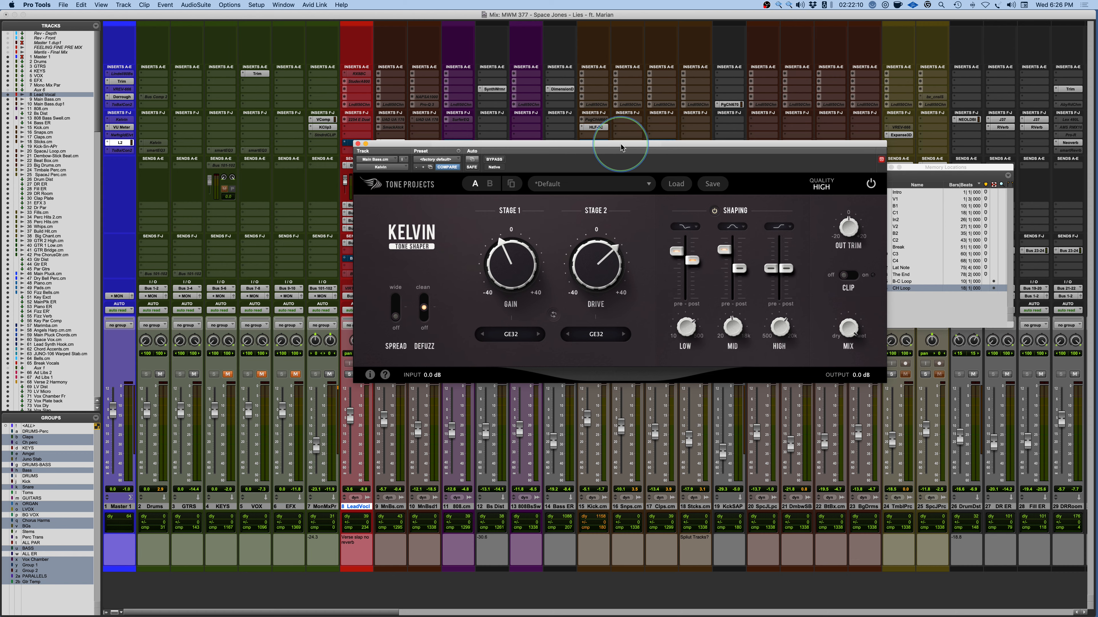
{"action": "left_click_drag", "start_coordinate": [623, 144], "coordinate": [749, 144]}
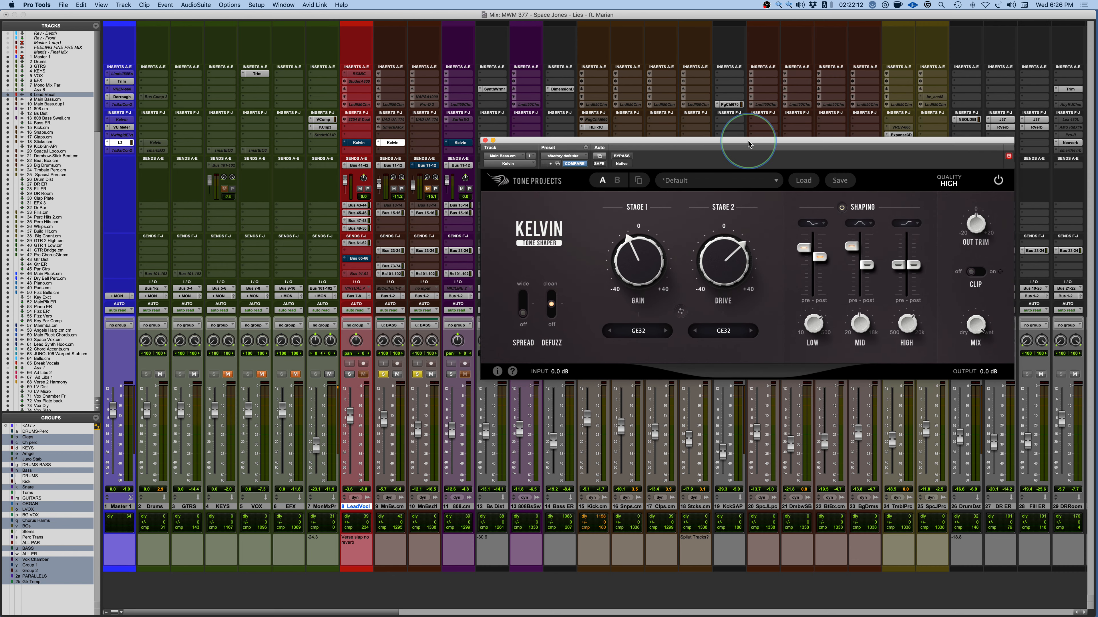
{"action": "left_click_drag", "start_coordinate": [748, 144], "coordinate": [669, 159]}
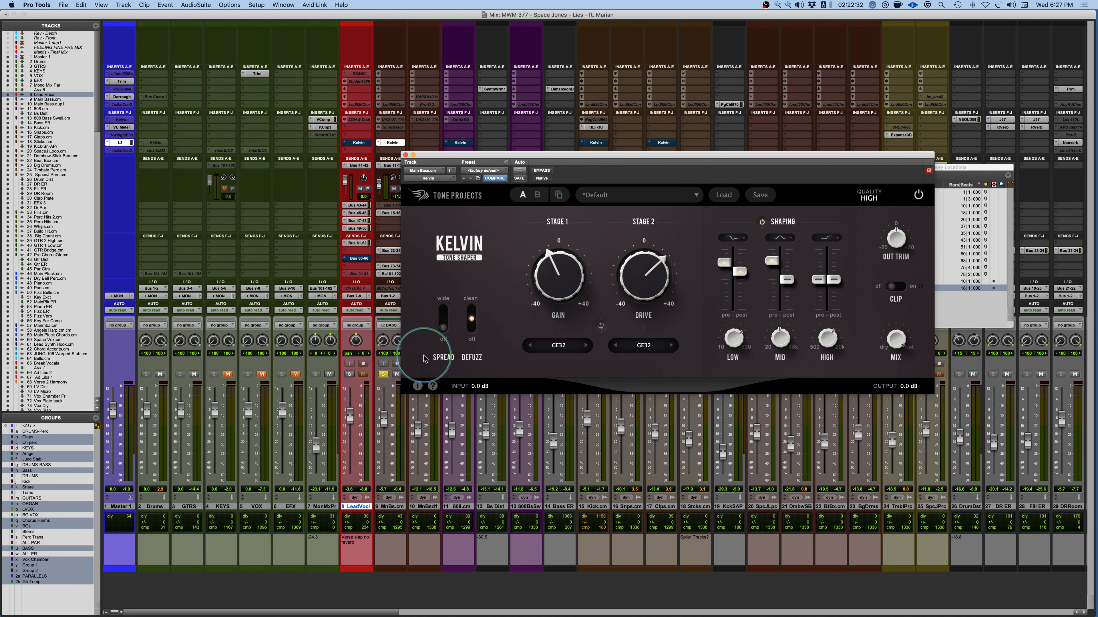
Unsolo the main bass tracks and unmute the KEYS track.
{"action": "left_click", "coordinate": [383, 379]}
{"action": "left_click", "coordinate": [384, 374]}
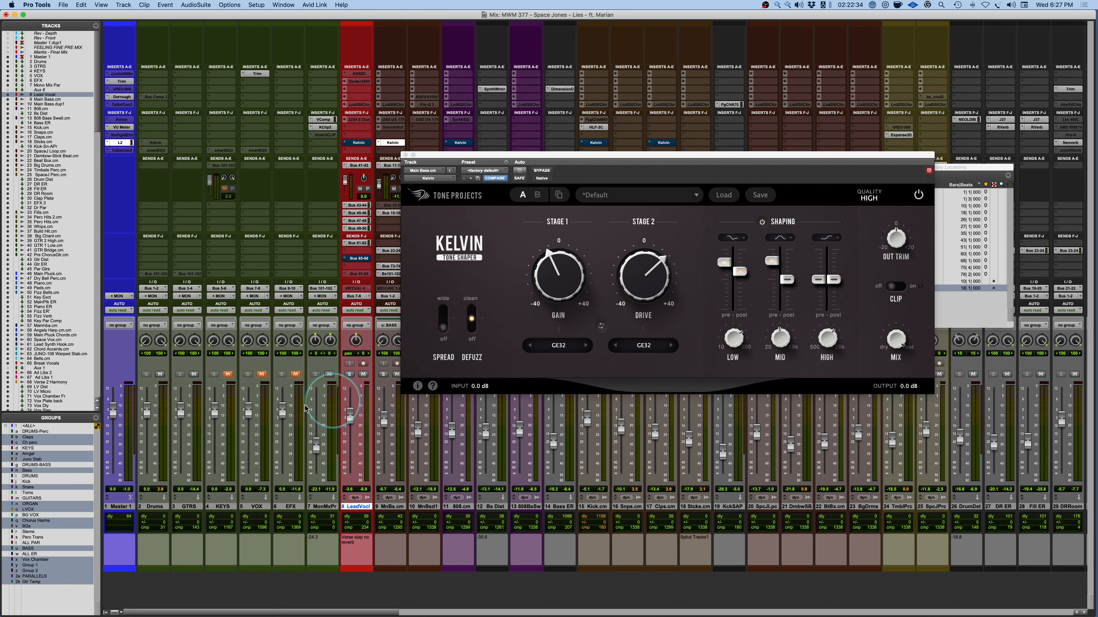
{"action": "left_click", "coordinate": [228, 374]}
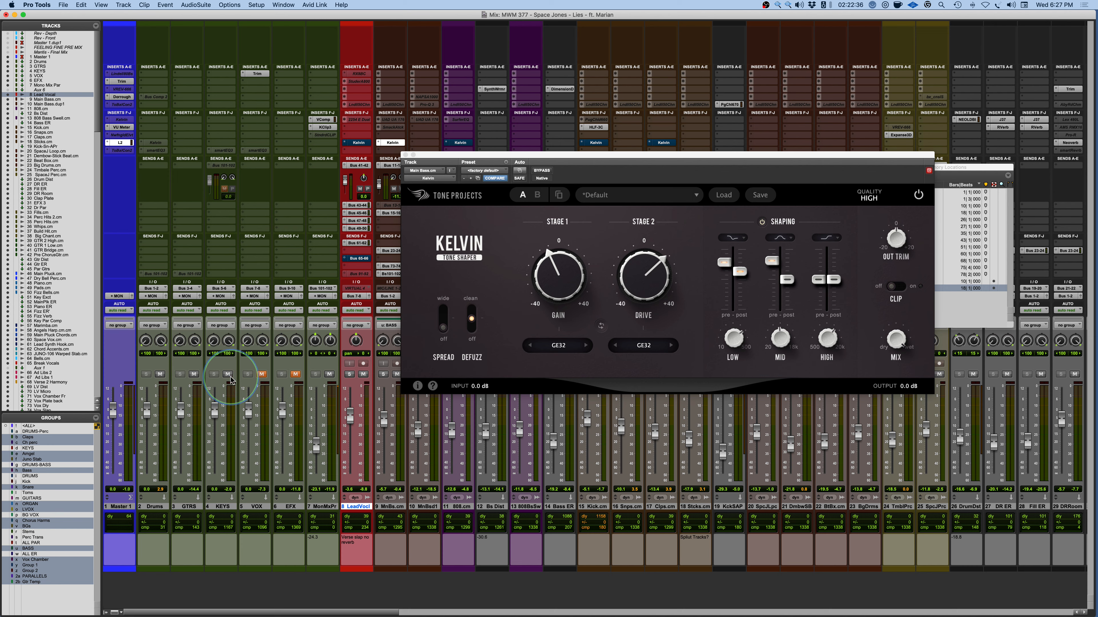
Play the full mix and compare it with the main bass's Kelvin bypassed and engaged.
{"action": "key", "text": "space"}
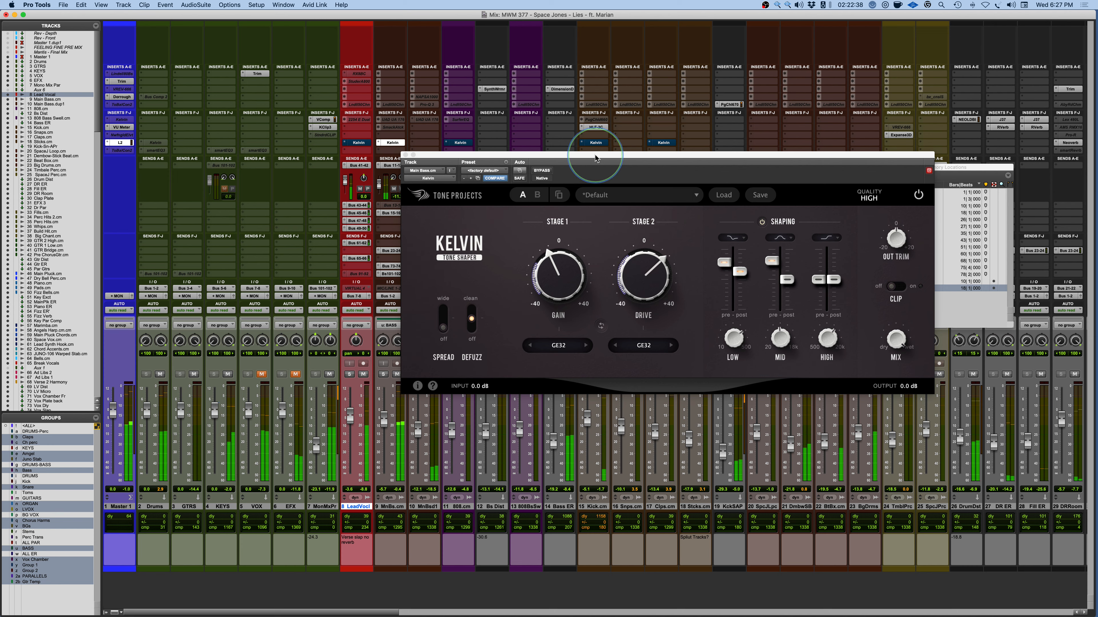
{"action": "left_click", "coordinate": [544, 173]}
{"action": "left_click", "coordinate": [544, 173]}
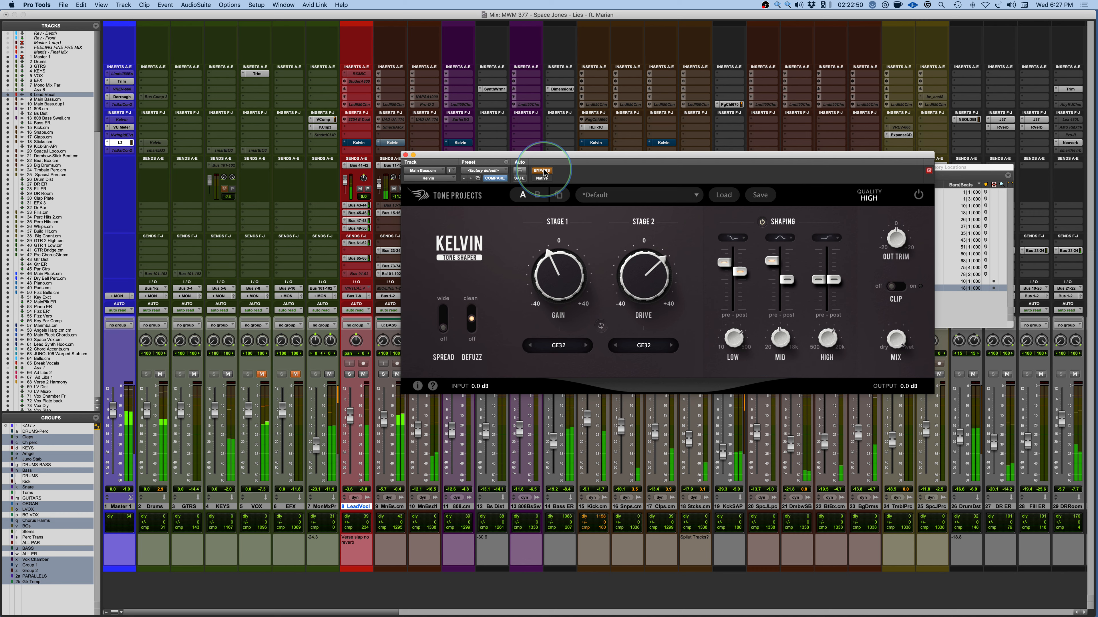
{"action": "left_click", "coordinate": [544, 173]}
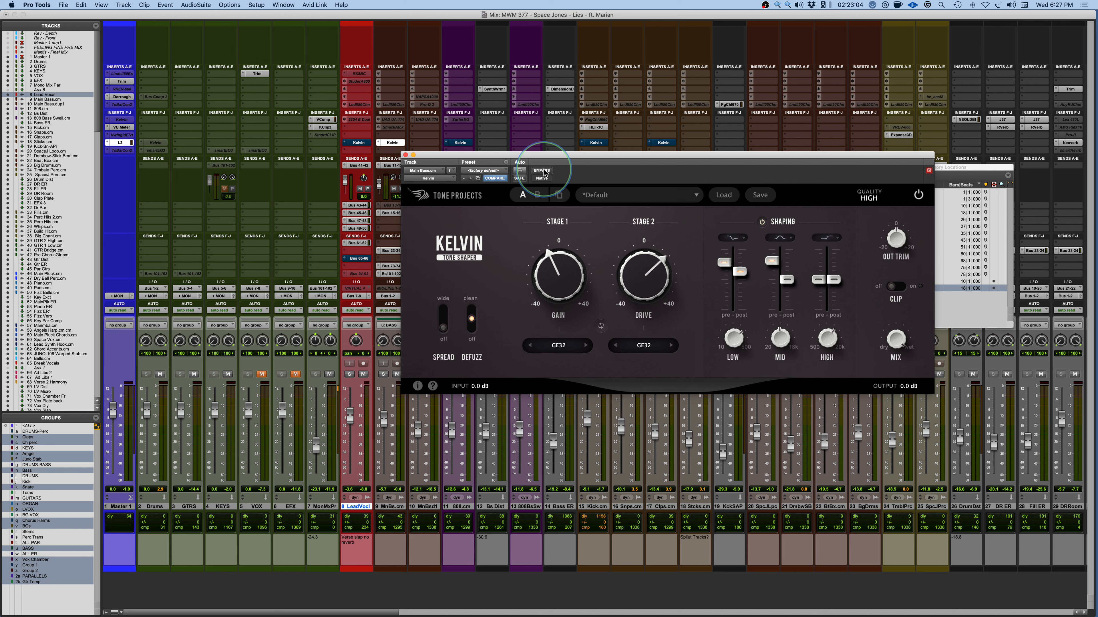
Review Stage 1's saturation types, then examine the Low band's filter types, gains and frequency and the Mid band's frequency, without changing them.
{"action": "left_click", "coordinate": [558, 345]}
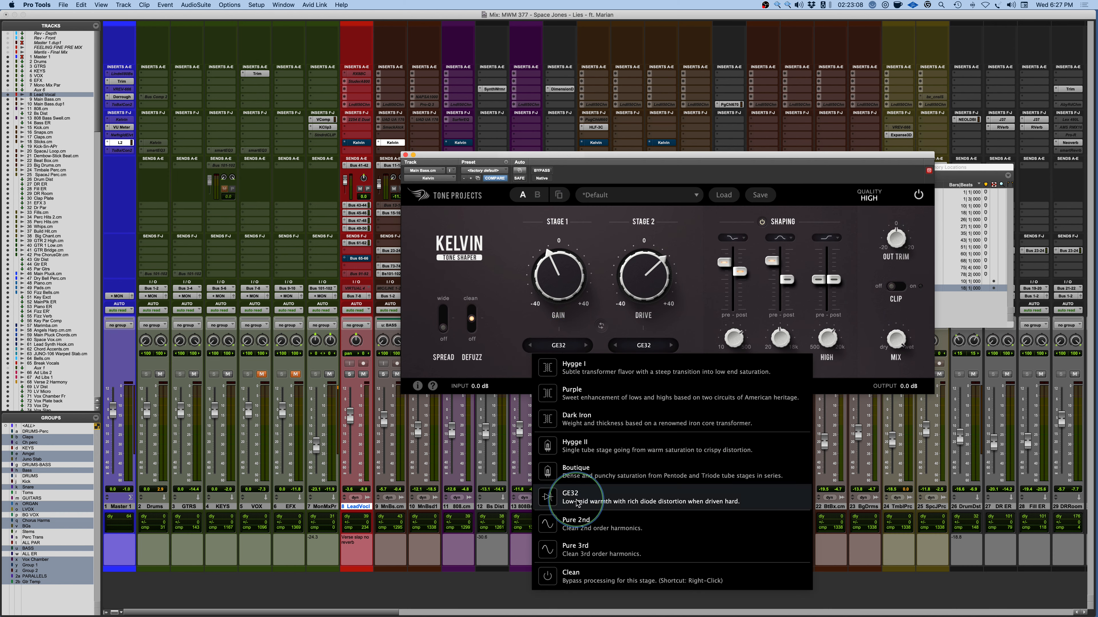
{"action": "left_click", "coordinate": [519, 248]}
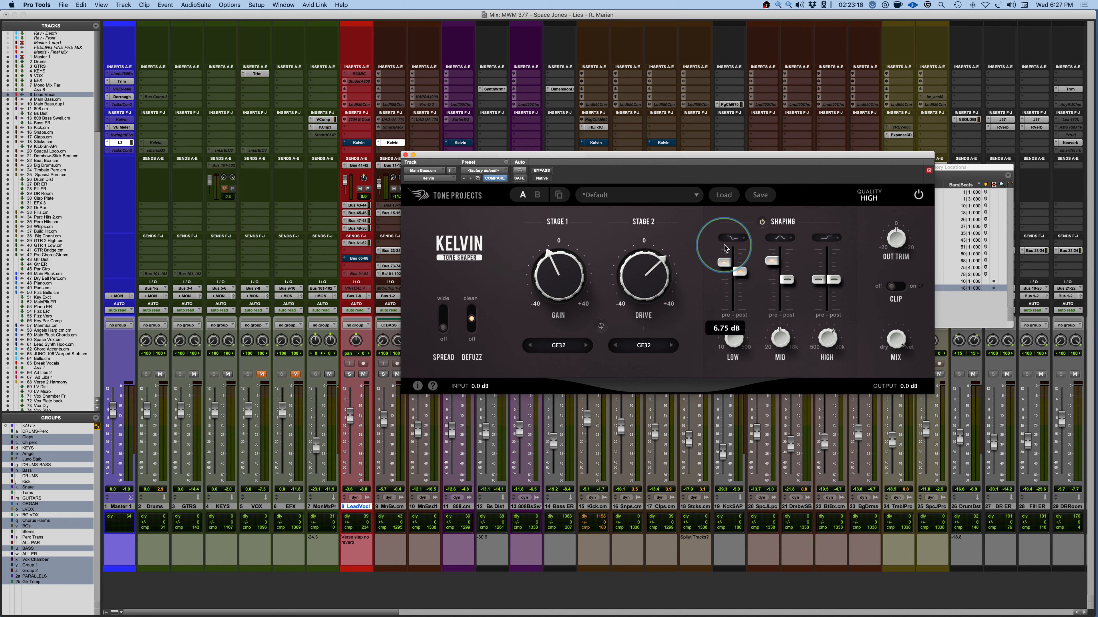
{"action": "left_click", "coordinate": [744, 238]}
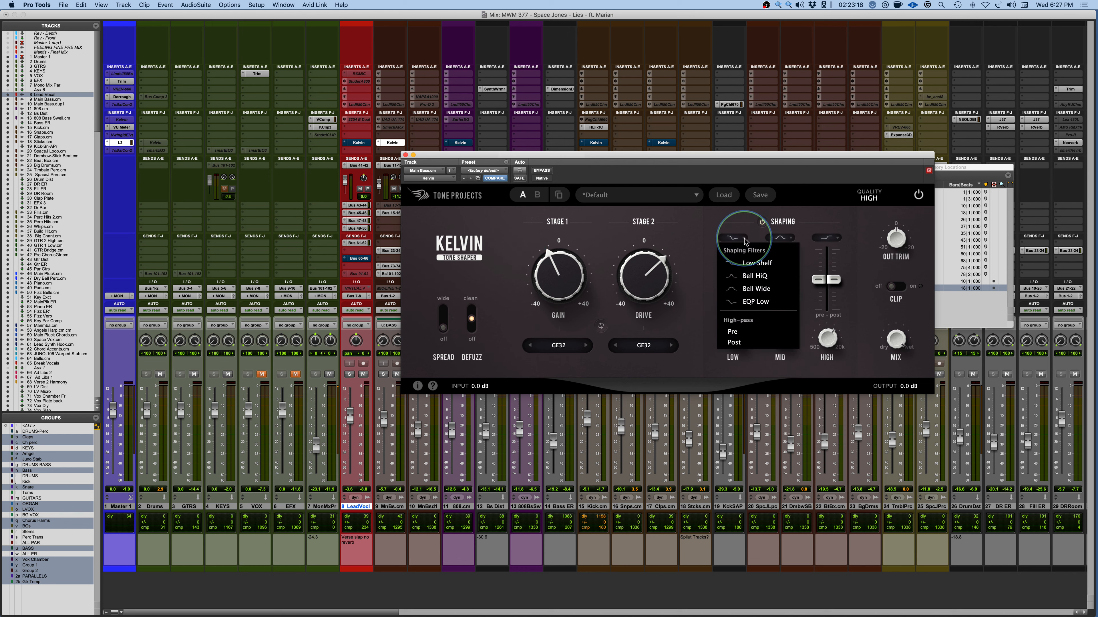
{"action": "left_click", "coordinate": [671, 254]}
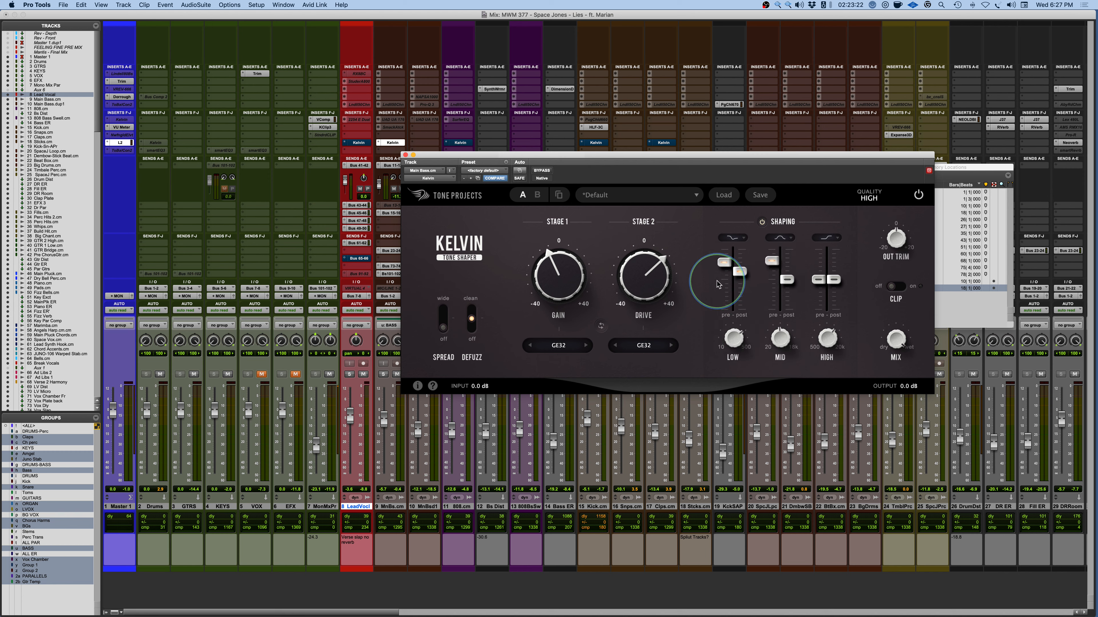
{"action": "mouse_move", "coordinate": [736, 271]}
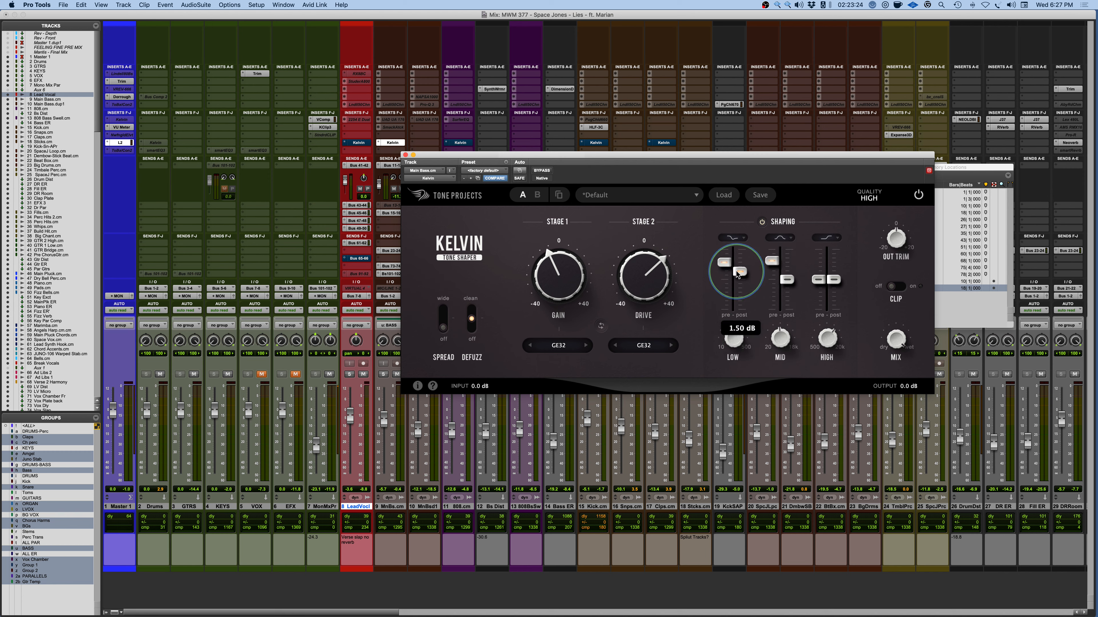
{"action": "mouse_move", "coordinate": [734, 344]}
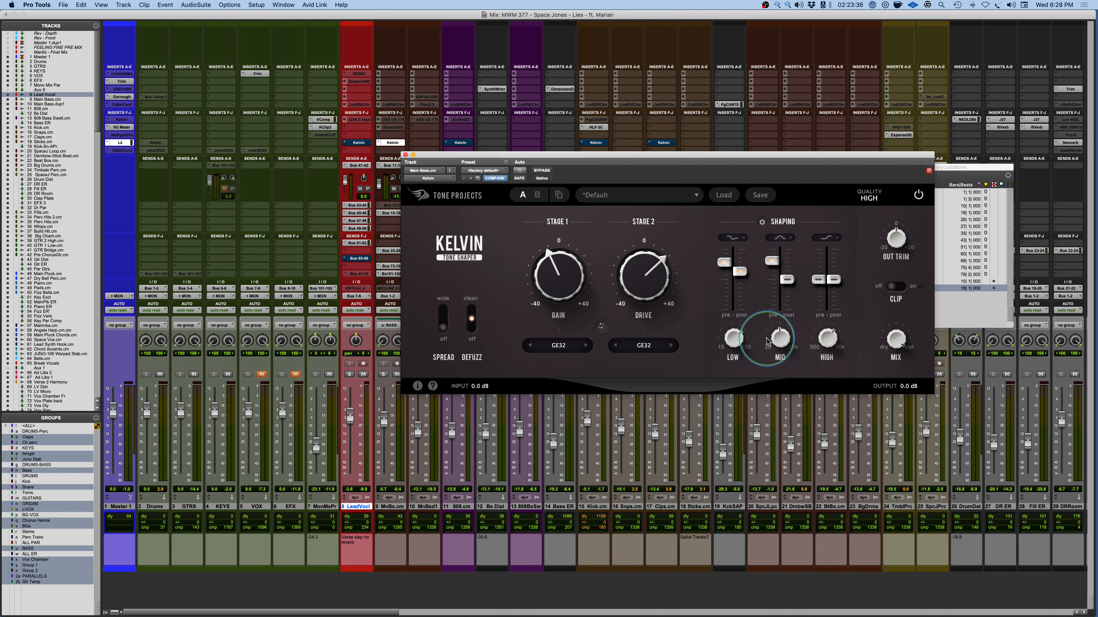
{"action": "mouse_move", "coordinate": [783, 337]}
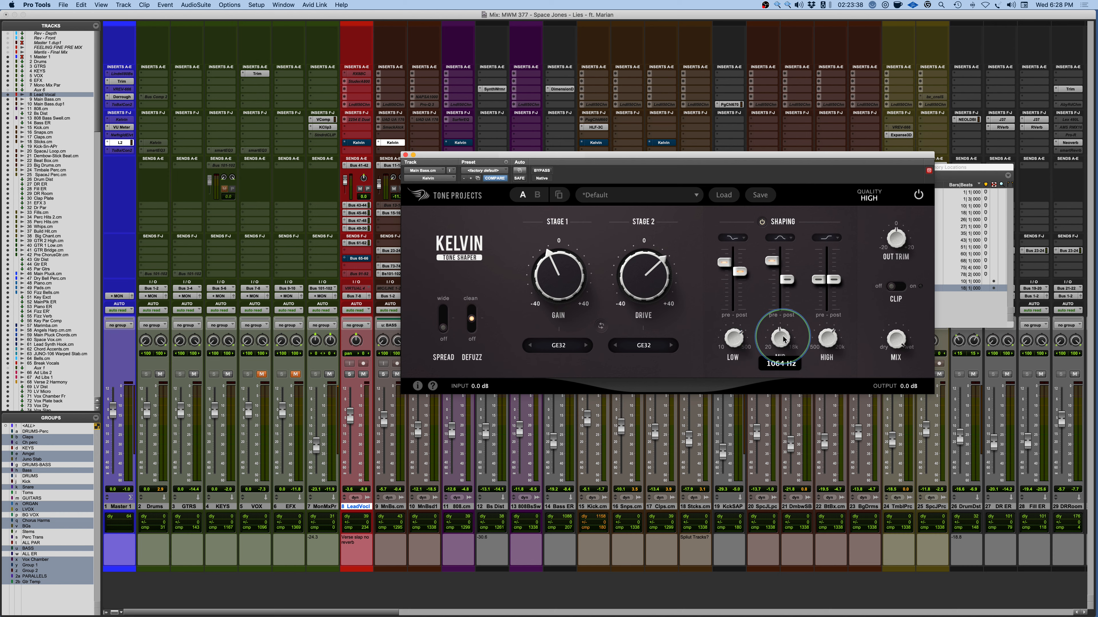
Solo the main bass tracks and, during playback, raise the Mid band's pre gain and set its frequency to about 1303 Hz.
{"action": "left_click", "coordinate": [383, 374]}
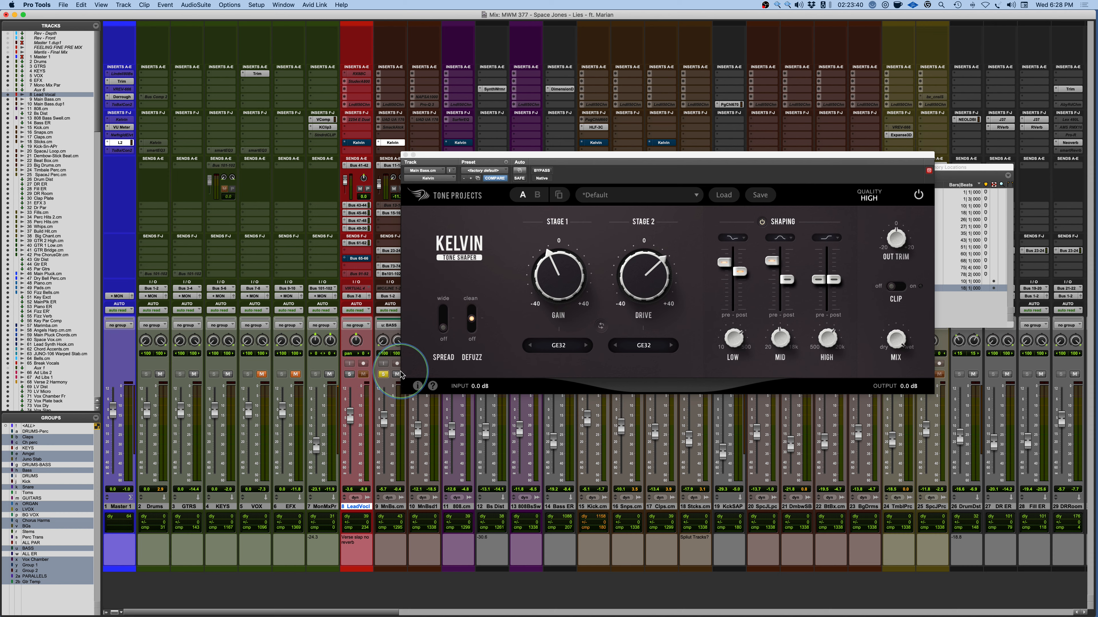
{"action": "key", "text": "space"}
{"action": "mouse_move", "coordinate": [773, 264]}
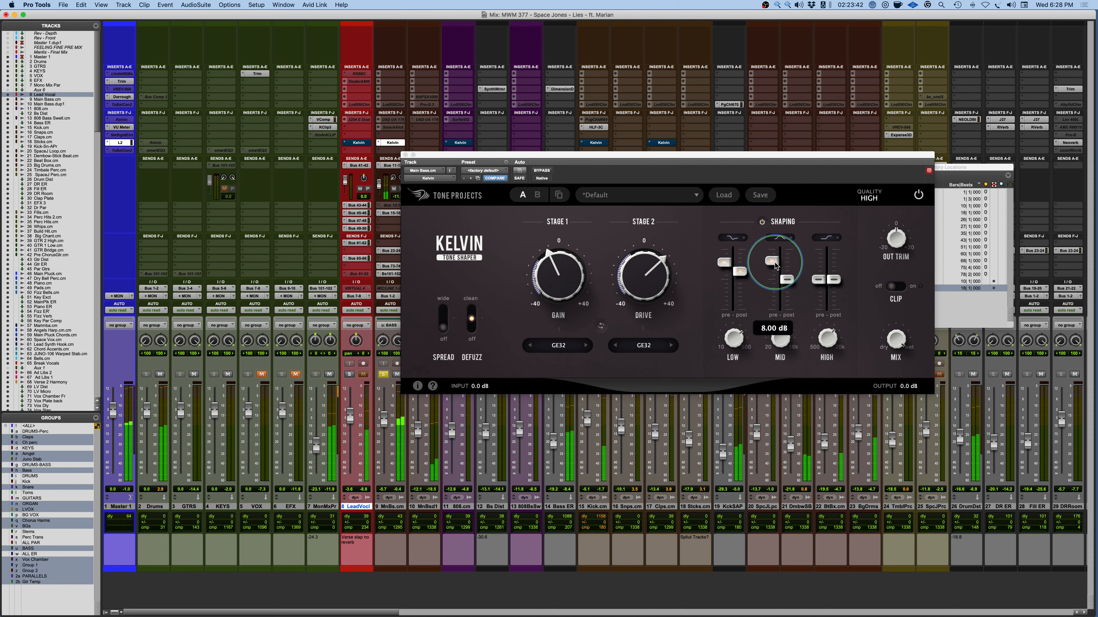
{"action": "left_click_drag", "start_coordinate": [774, 263], "coordinate": [775, 219]}
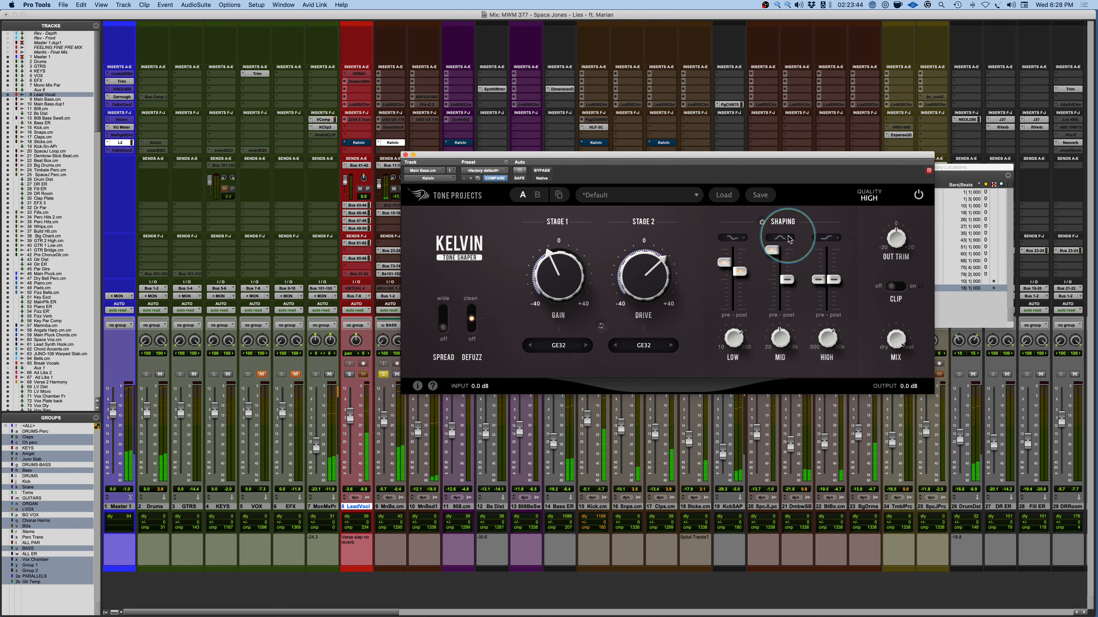
{"action": "mouse_move", "coordinate": [778, 342]}
{"action": "left_mouse_down"}
{"action": "mouse_move", "coordinate": [770, 385]}
{"action": "mouse_move", "coordinate": [781, 345]}
{"action": "left_mouse_up"}
{"action": "left_click_drag", "start_coordinate": [780, 341], "coordinate": [780, 339]}
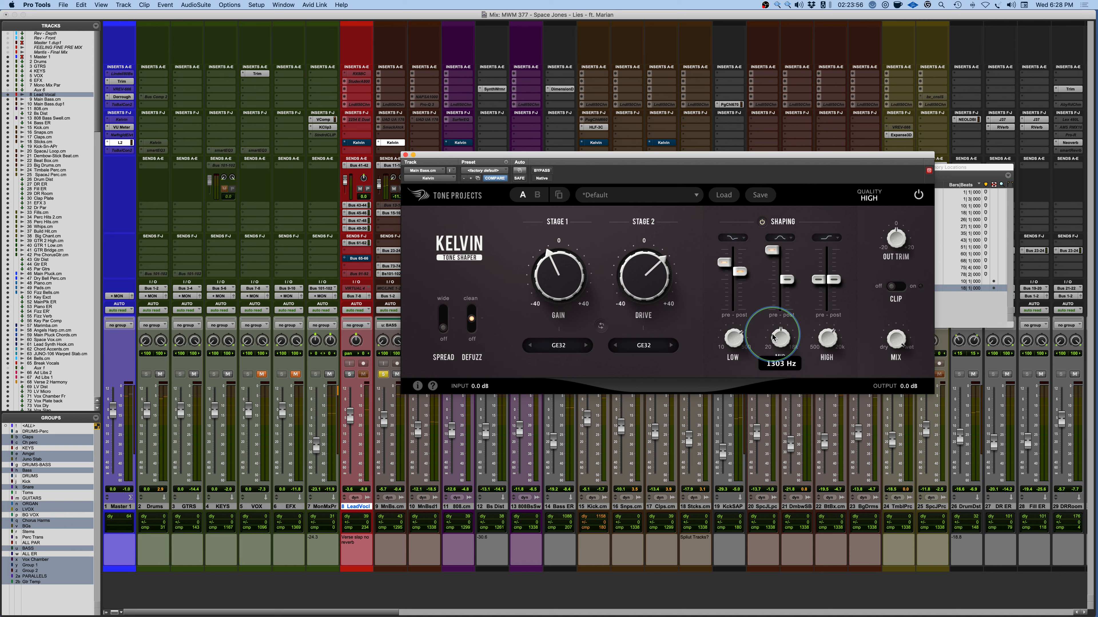
Alternate the Mid band's filter shape between Bell HiQ and Bell Wide while playing the soloed bass, ending on Bell HiQ.
{"action": "left_click", "coordinate": [783, 237]}
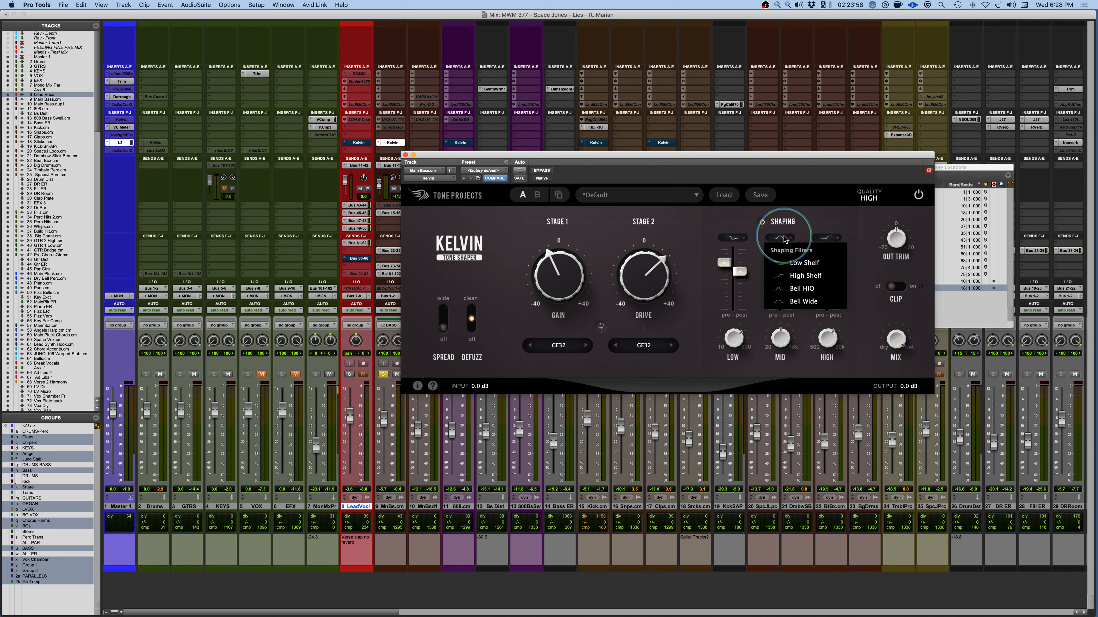
{"action": "left_click", "coordinate": [801, 289]}
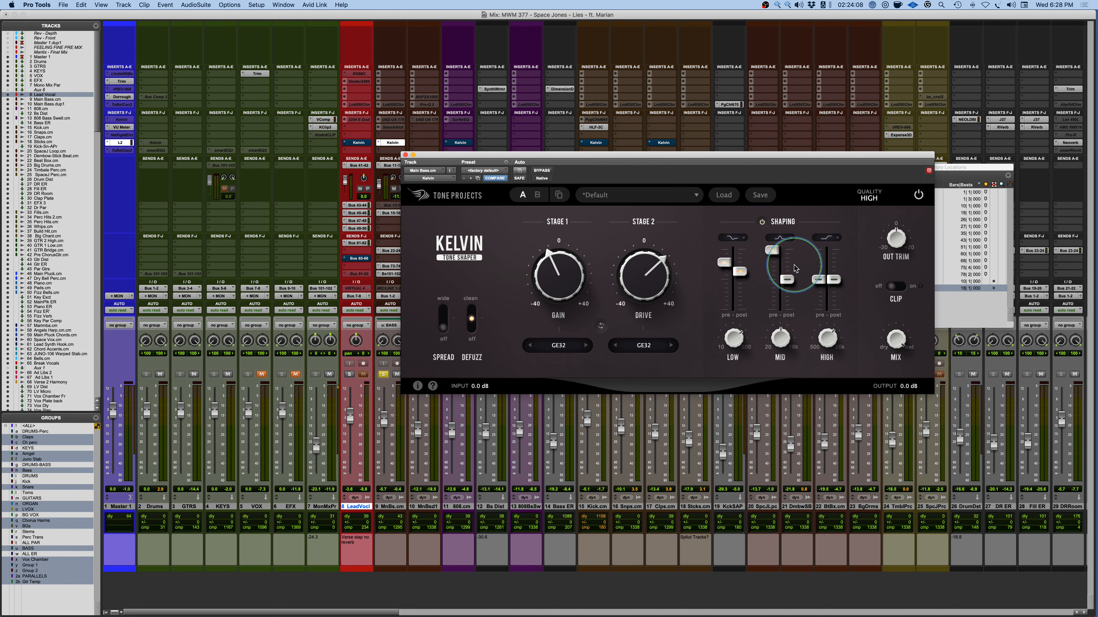
{"action": "key", "text": "space"}
{"action": "mouse_move", "coordinate": [791, 265]}
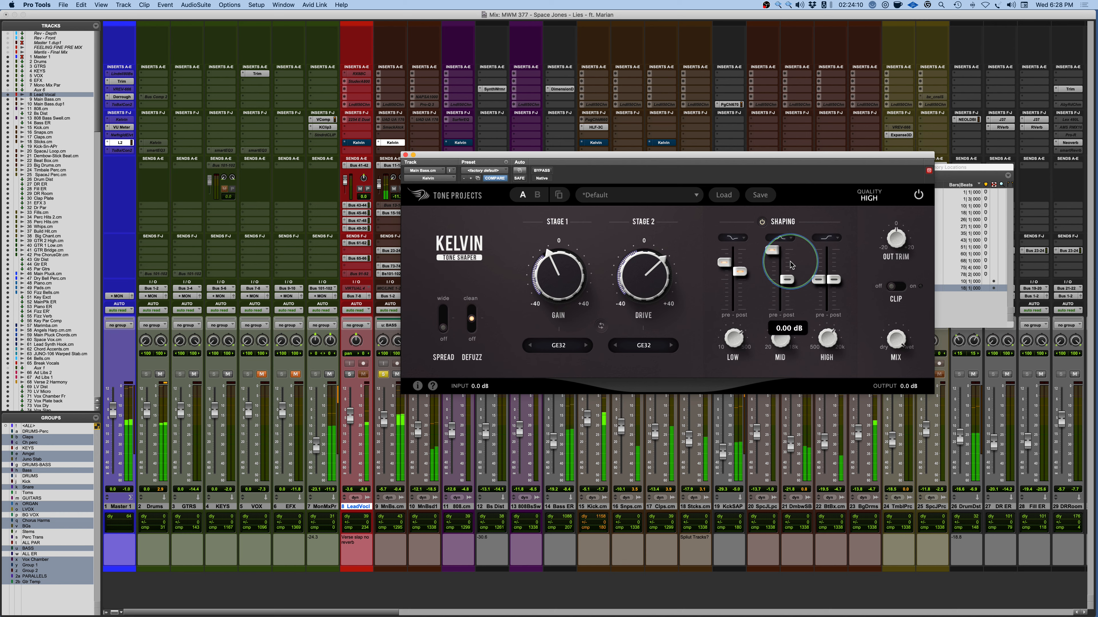
{"action": "left_click", "coordinate": [779, 237]}
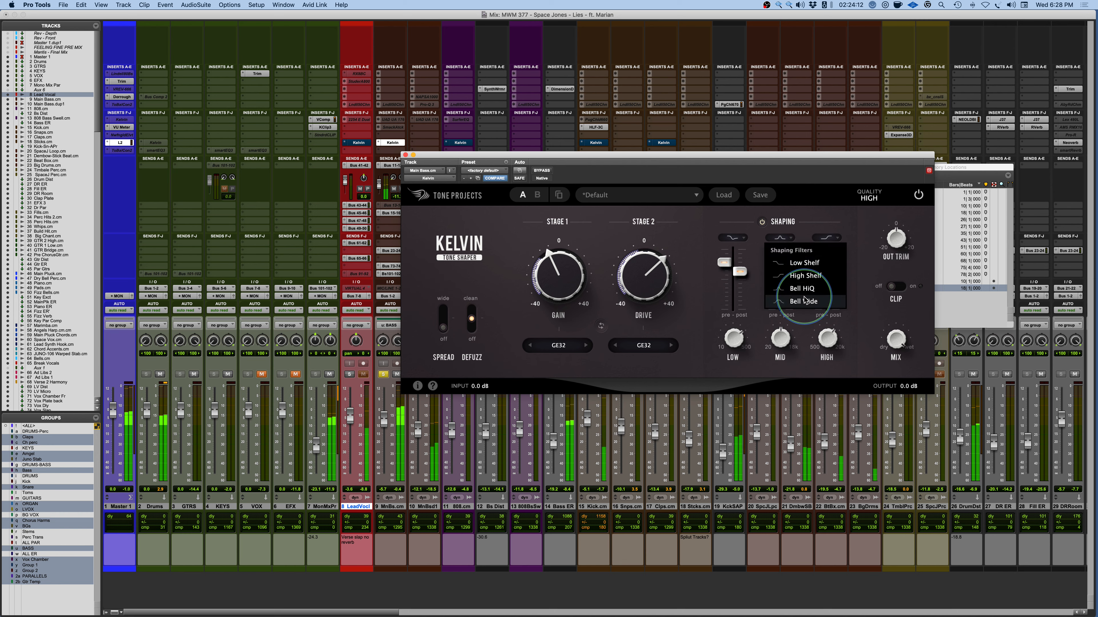
{"action": "left_click", "coordinate": [804, 301]}
{"action": "left_click", "coordinate": [783, 239]}
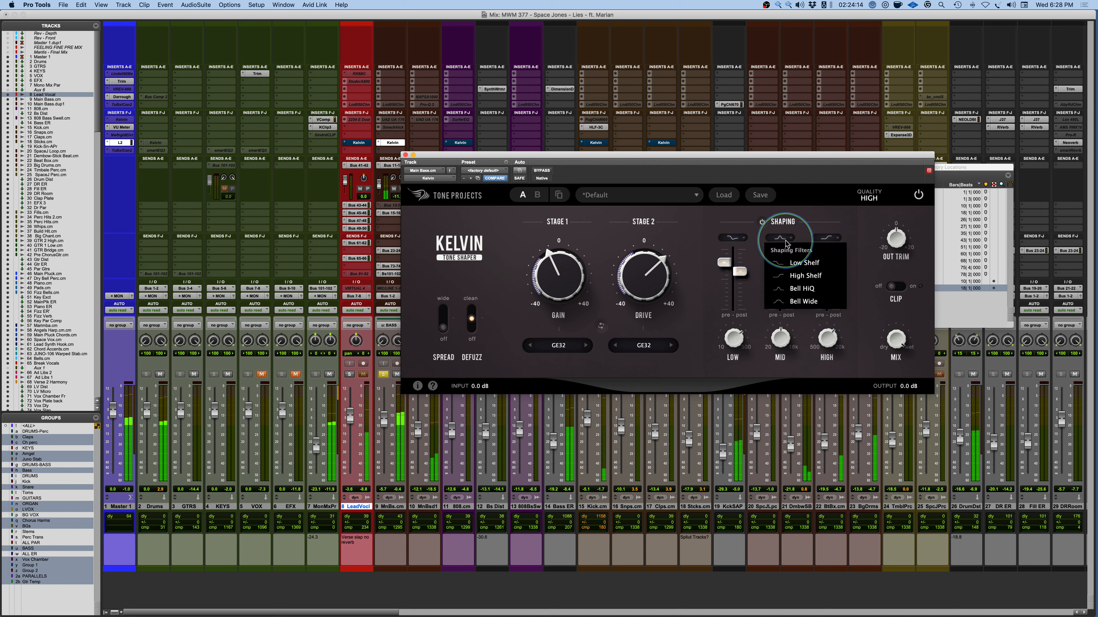
{"action": "left_click", "coordinate": [793, 303]}
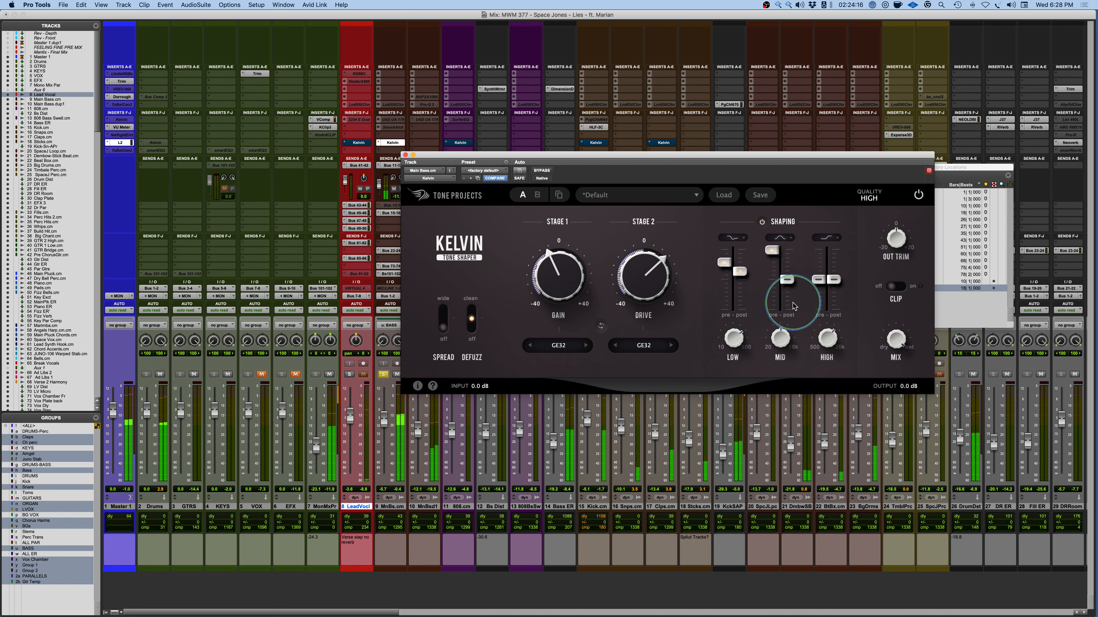
{"action": "left_click", "coordinate": [779, 237]}
{"action": "left_click", "coordinate": [789, 285]}
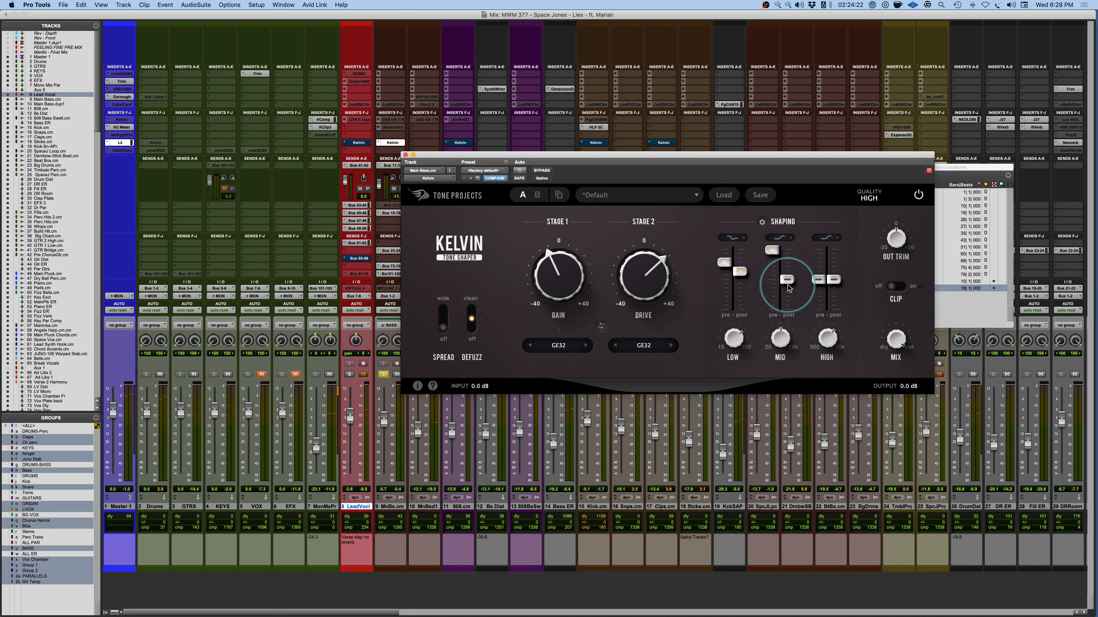
Unsolo the main bass tracks and compare the reshaped bass in the full mix with Kelvin bypassed and engaged.
{"action": "left_click", "coordinate": [386, 379]}
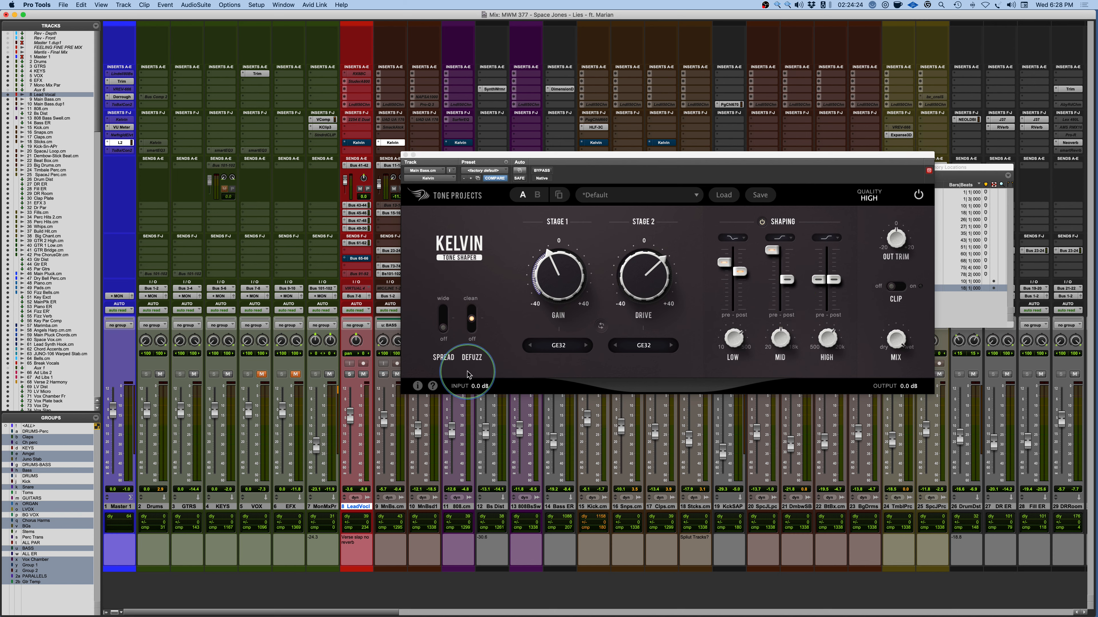
{"action": "key", "text": "space"}
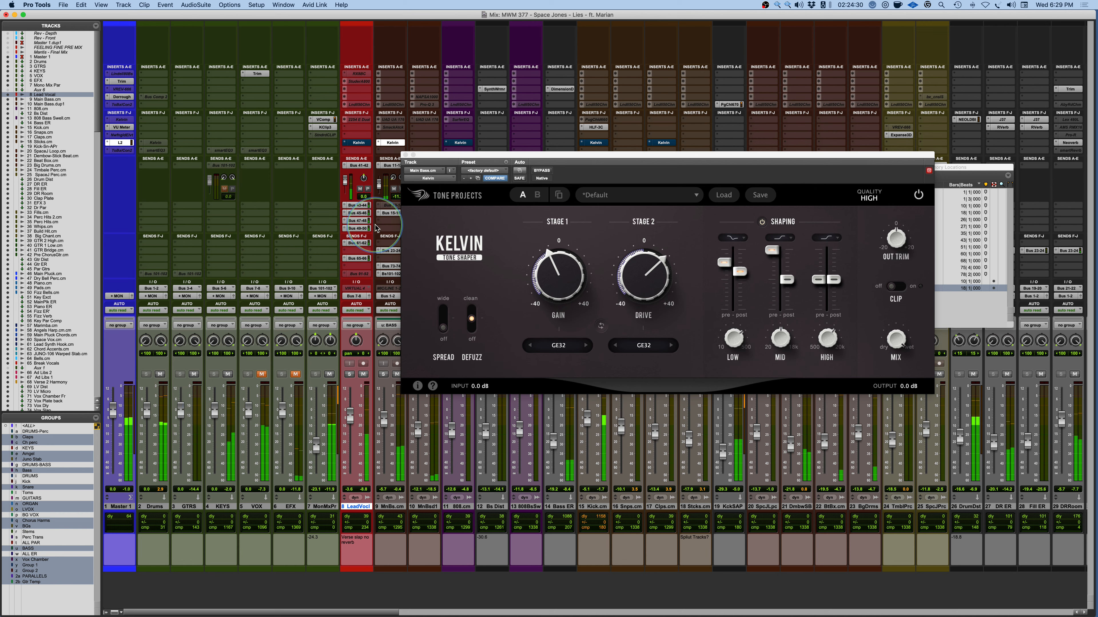
{"action": "left_click", "coordinate": [542, 171]}
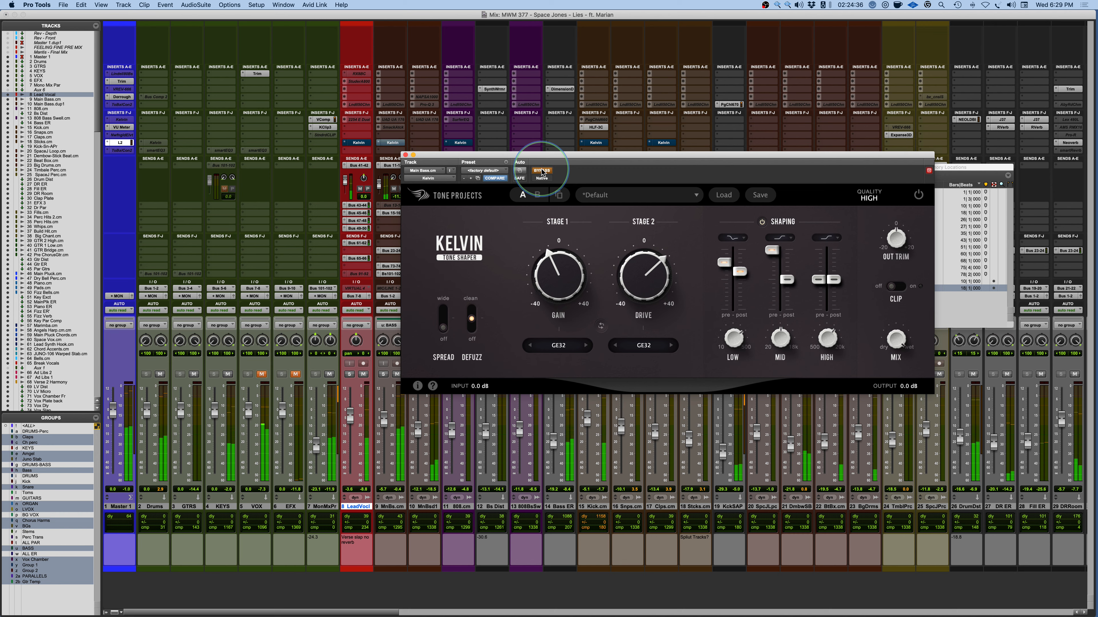
{"action": "left_click", "coordinate": [542, 170]}
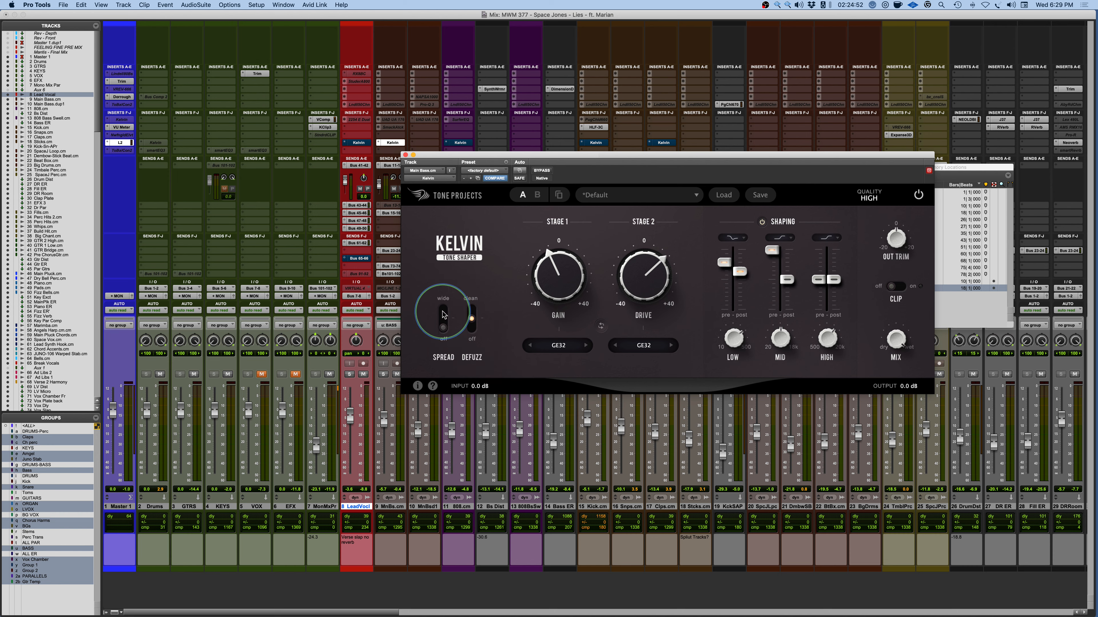
Solo the main bass tracks and compare Kelvin's Spread off and wide during playback, ending on wide.
{"action": "left_click", "coordinate": [383, 374]}
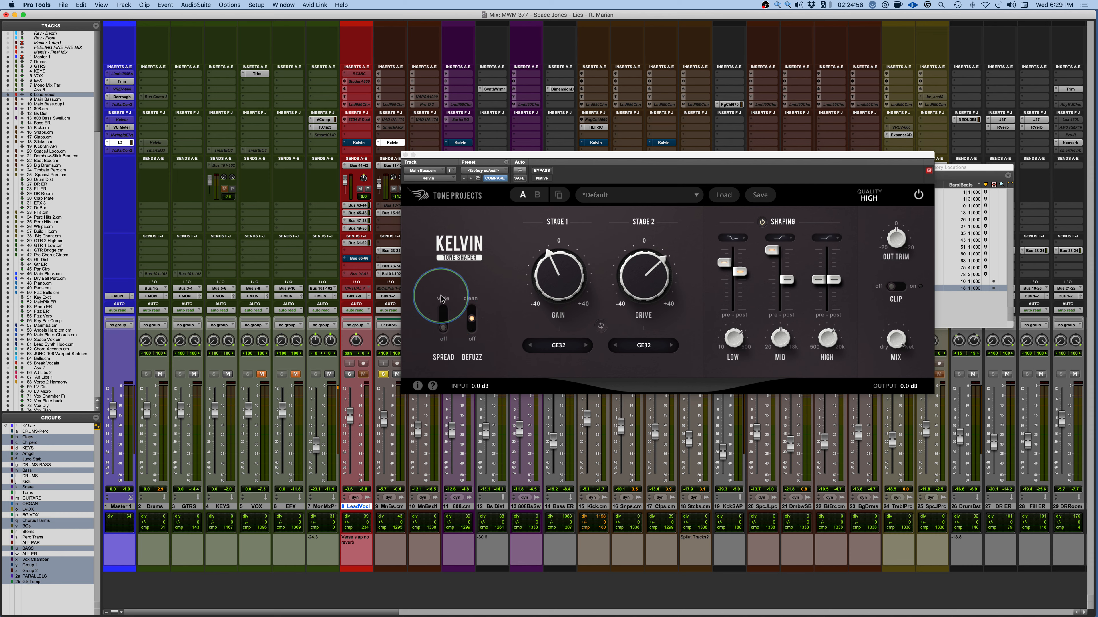
{"action": "key", "text": "space"}
{"action": "left_click", "coordinate": [444, 315]}
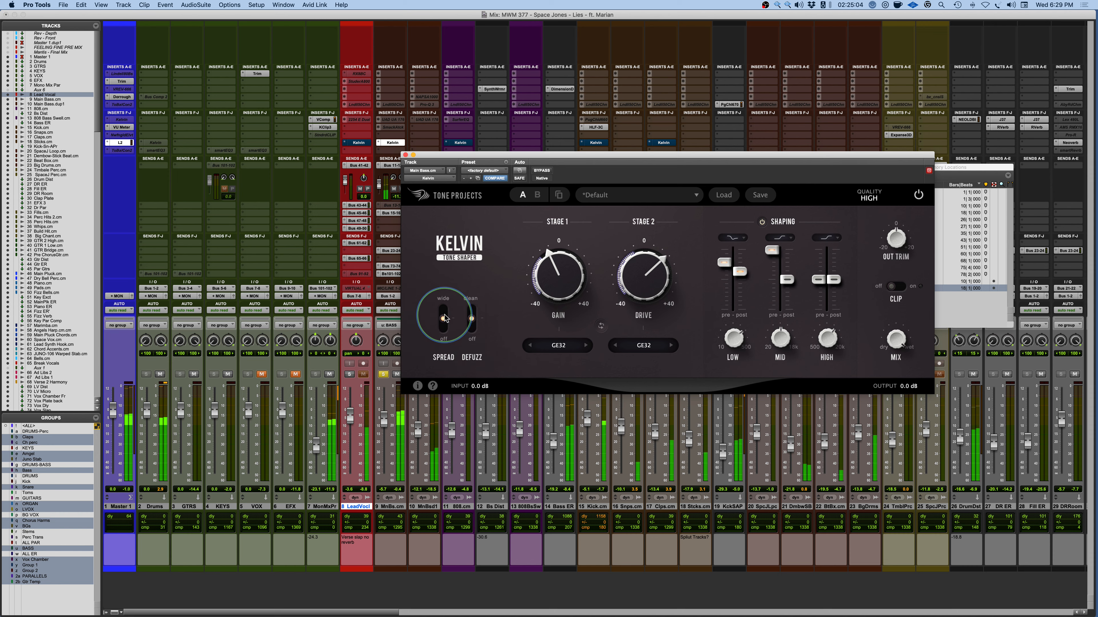
{"action": "left_click", "coordinate": [445, 319]}
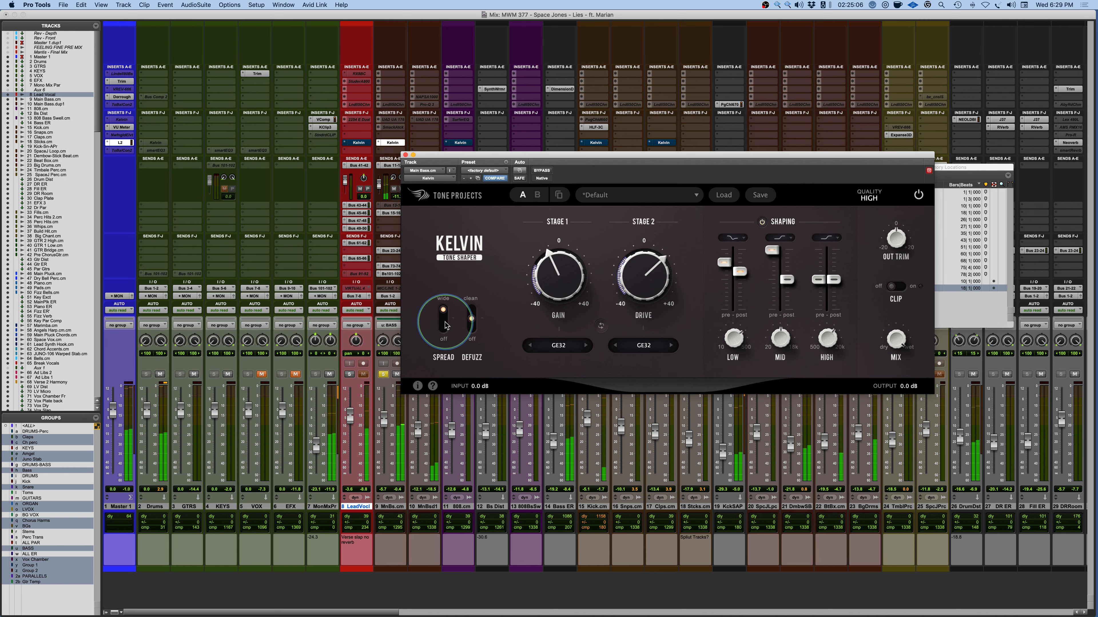
{"action": "left_click", "coordinate": [443, 308]}
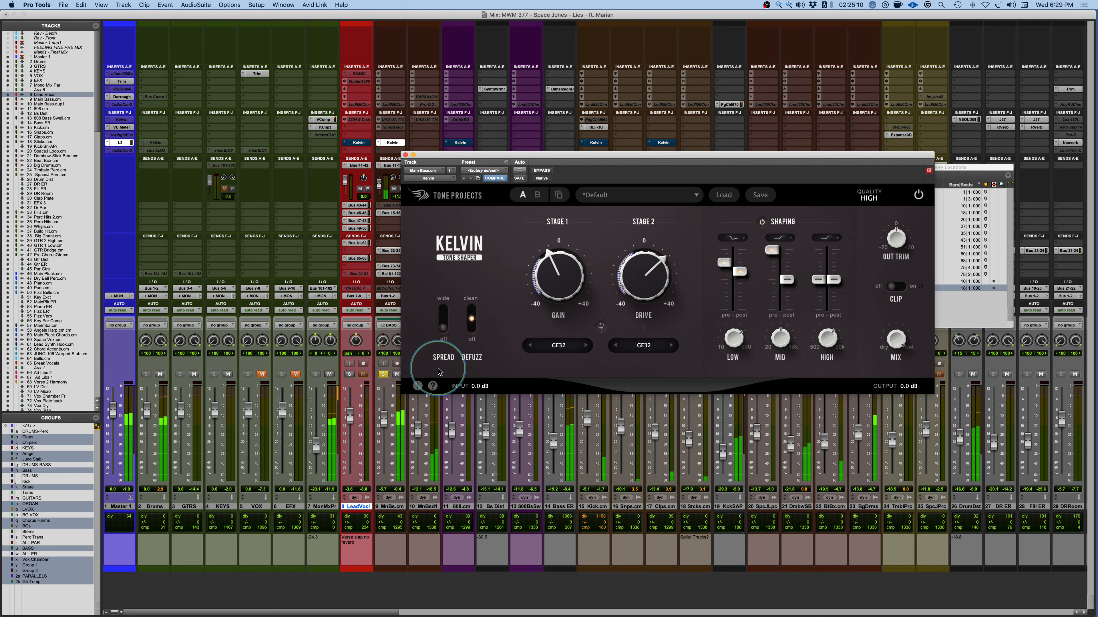
{"action": "left_click", "coordinate": [443, 319]}
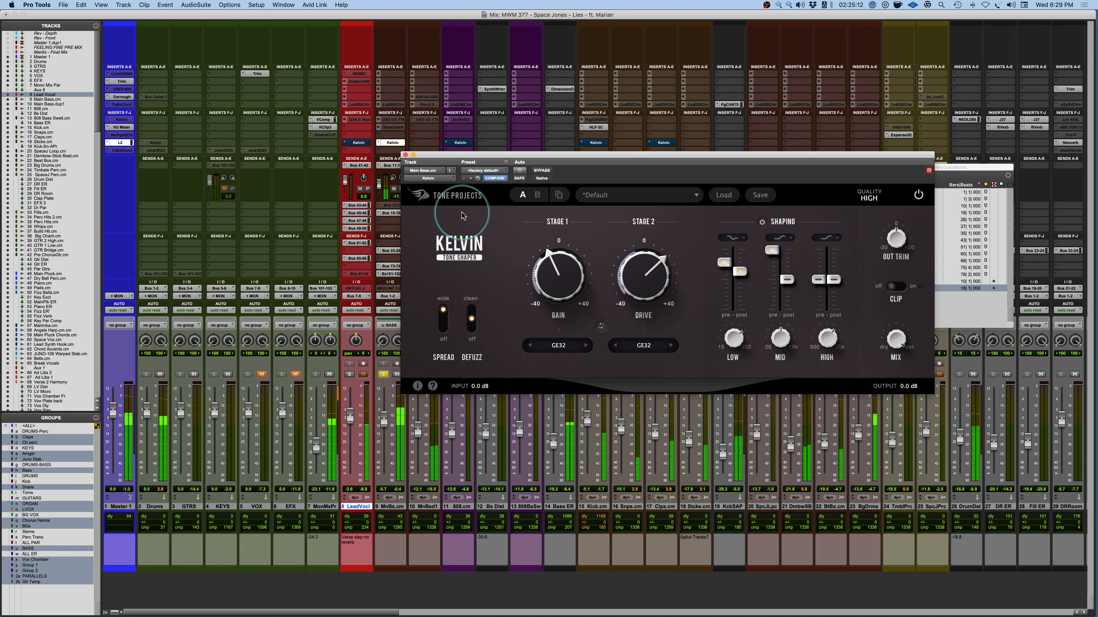
Unsolo the main bass tracks and compare Spread off and wide in the full mix over the CH Loop, leaving it wide.
{"action": "left_click", "coordinate": [381, 374]}
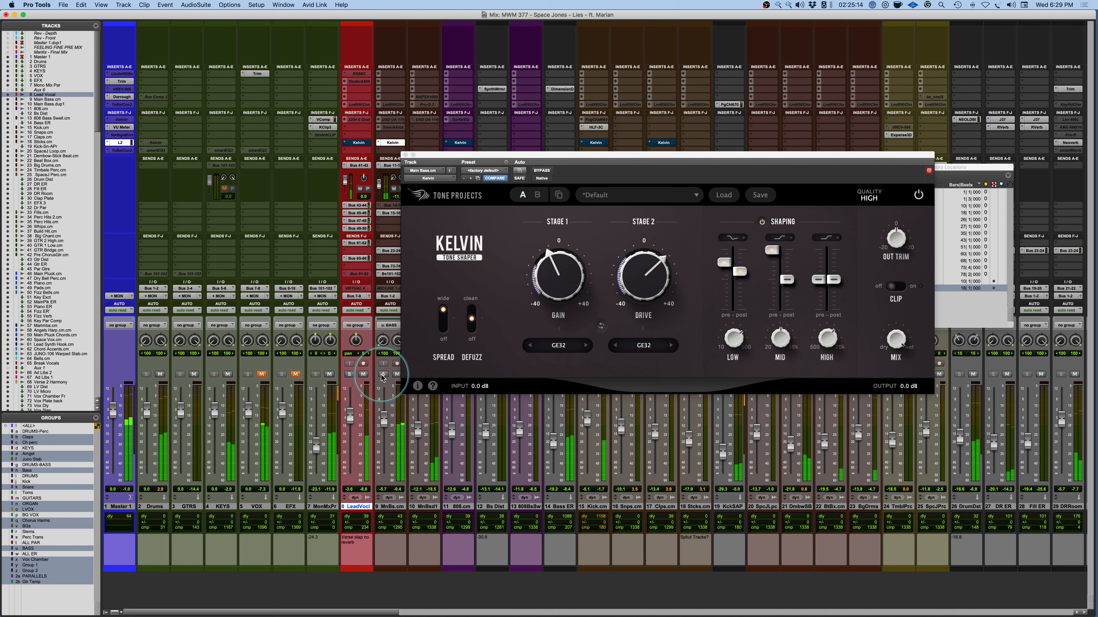
{"action": "left_click", "coordinate": [444, 311]}
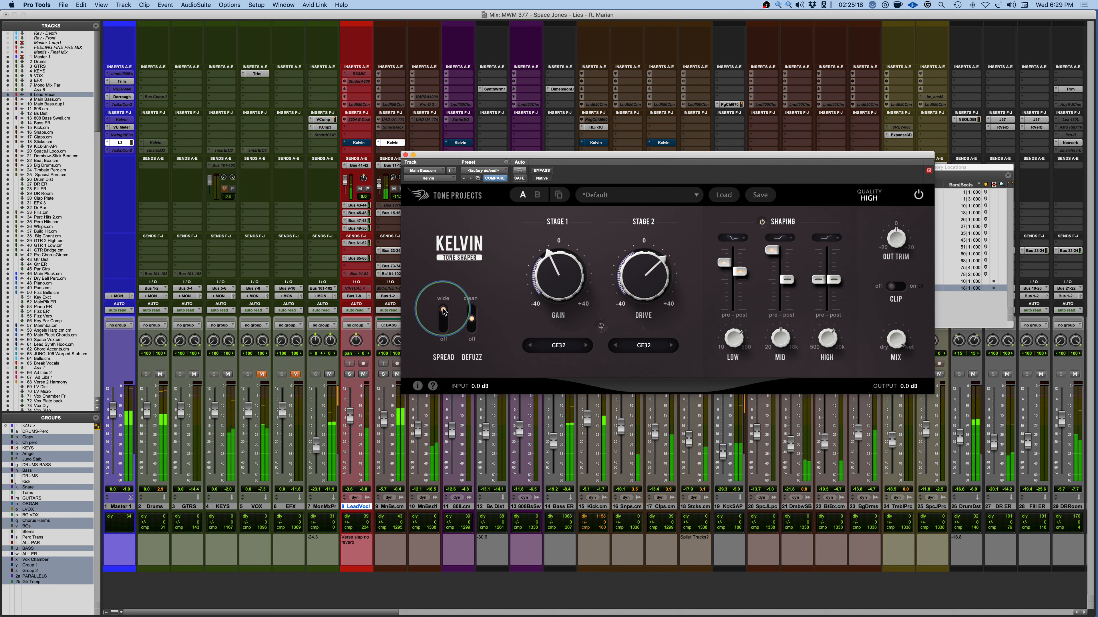
{"action": "left_click", "coordinate": [443, 310]}
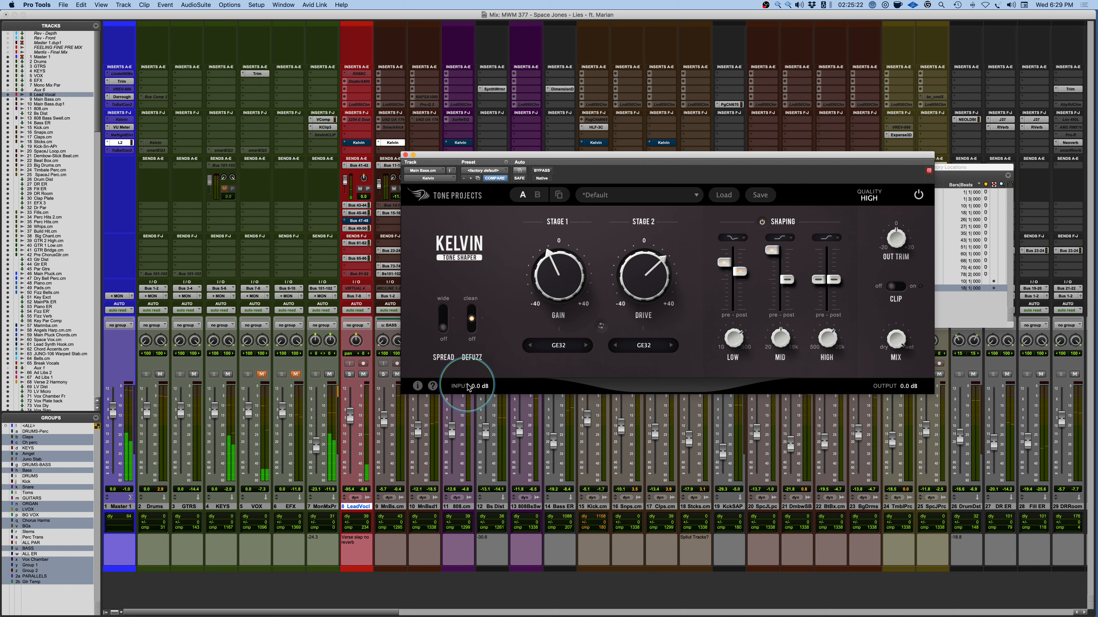
{"action": "left_click", "coordinate": [964, 289]}
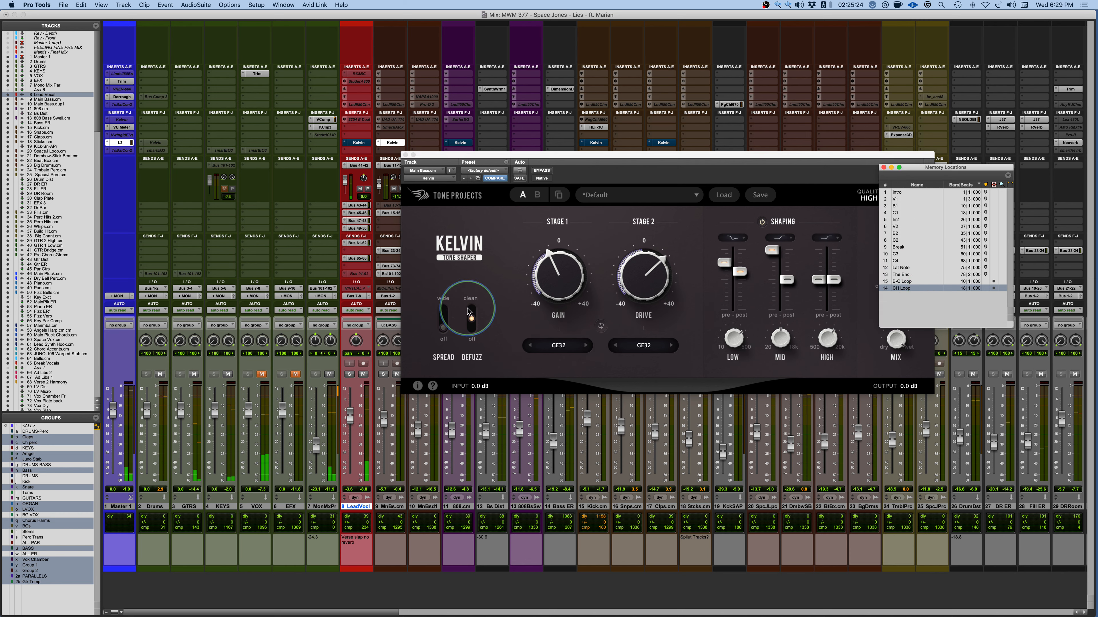
{"action": "left_click", "coordinate": [446, 330]}
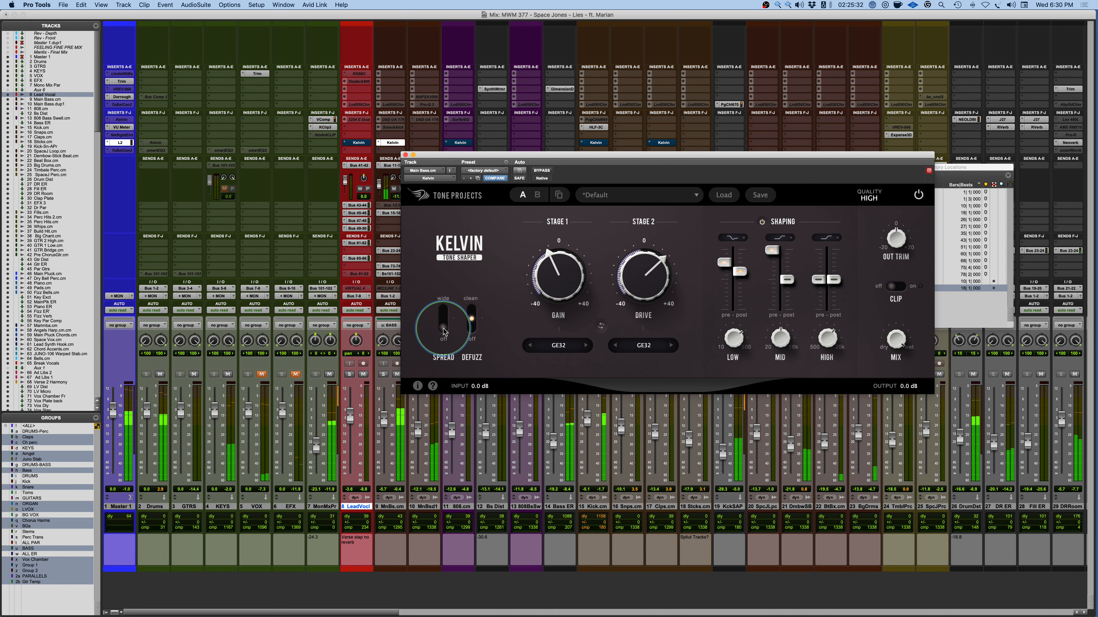
{"action": "left_click", "coordinate": [444, 330]}
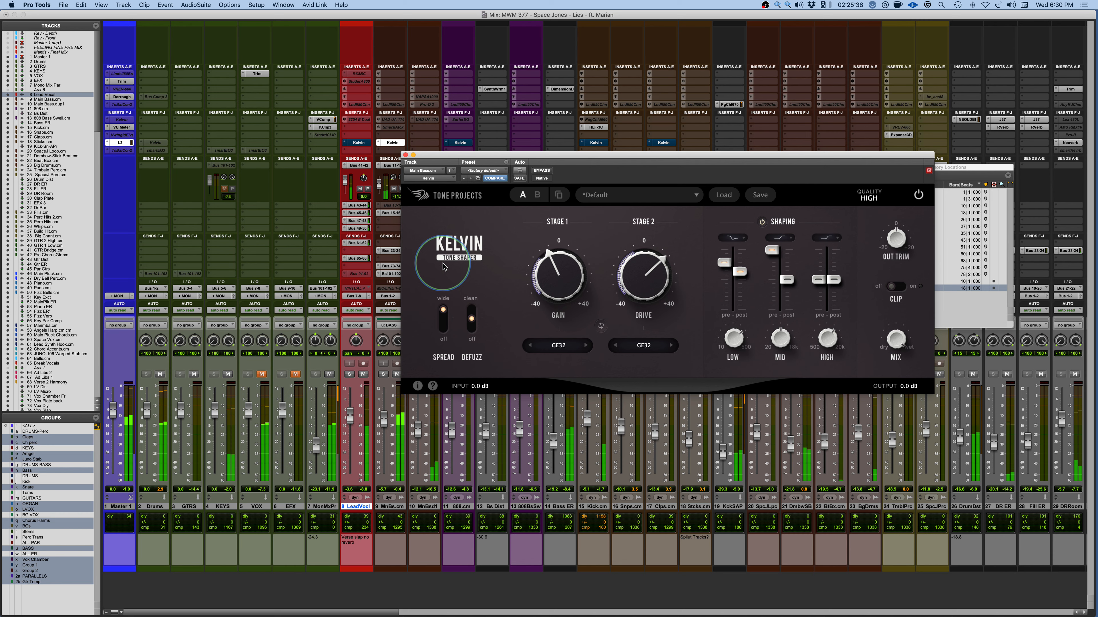
{"action": "left_click_drag", "start_coordinate": [624, 157], "coordinate": [625, 156]}
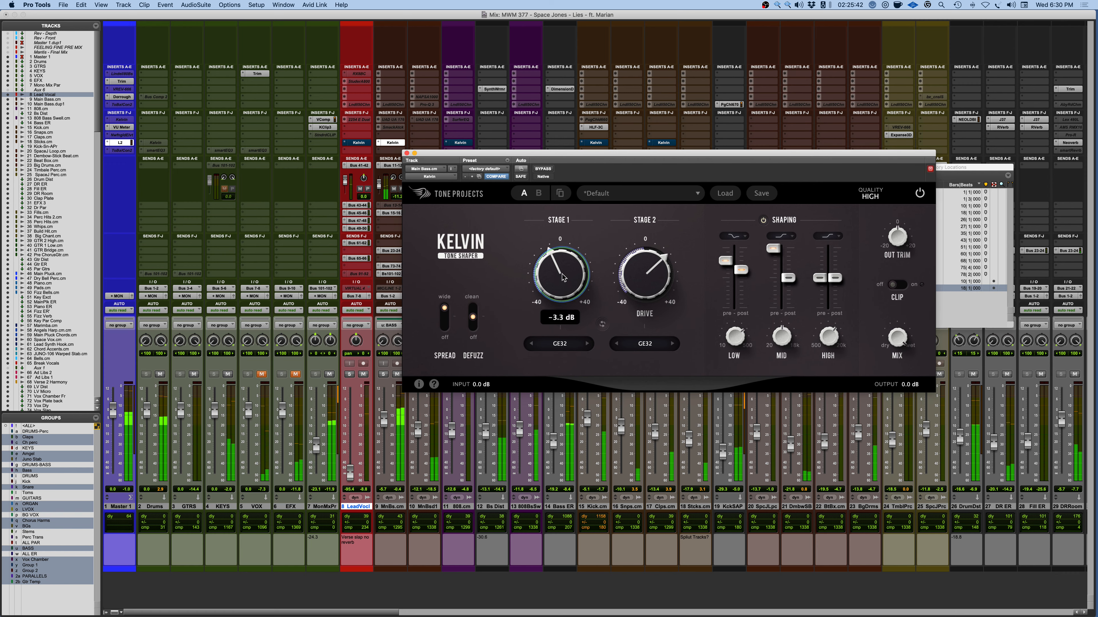
{"action": "key", "text": "space"}
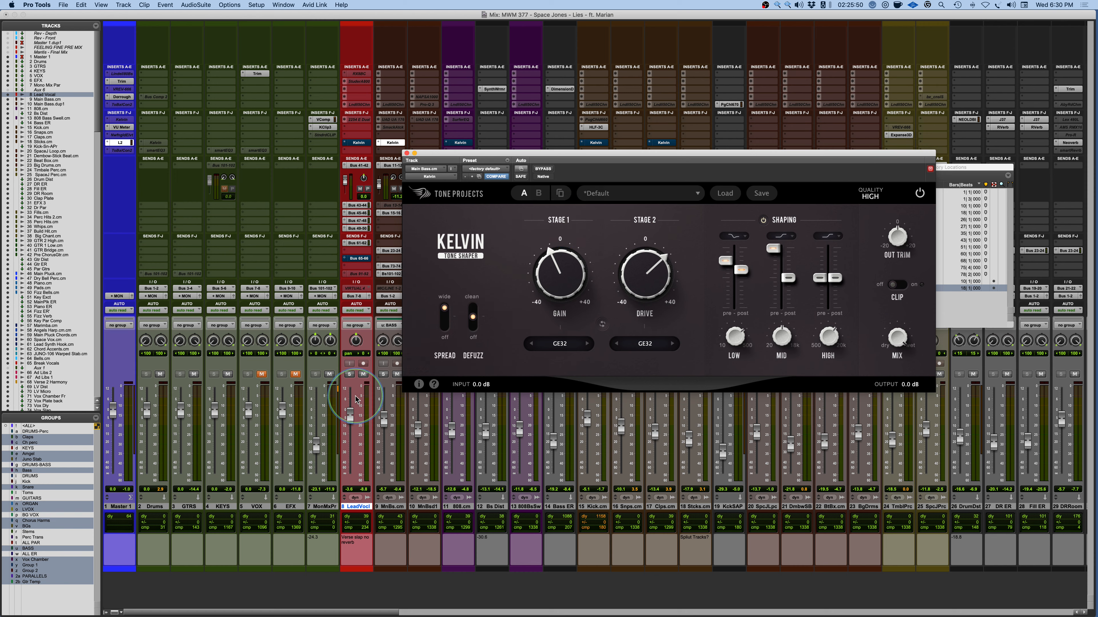
Open Kelvin on the soloed 808 track in place of the main bass instance, and recall the B-C Loop memory location.
{"action": "left_click", "coordinate": [407, 153]}
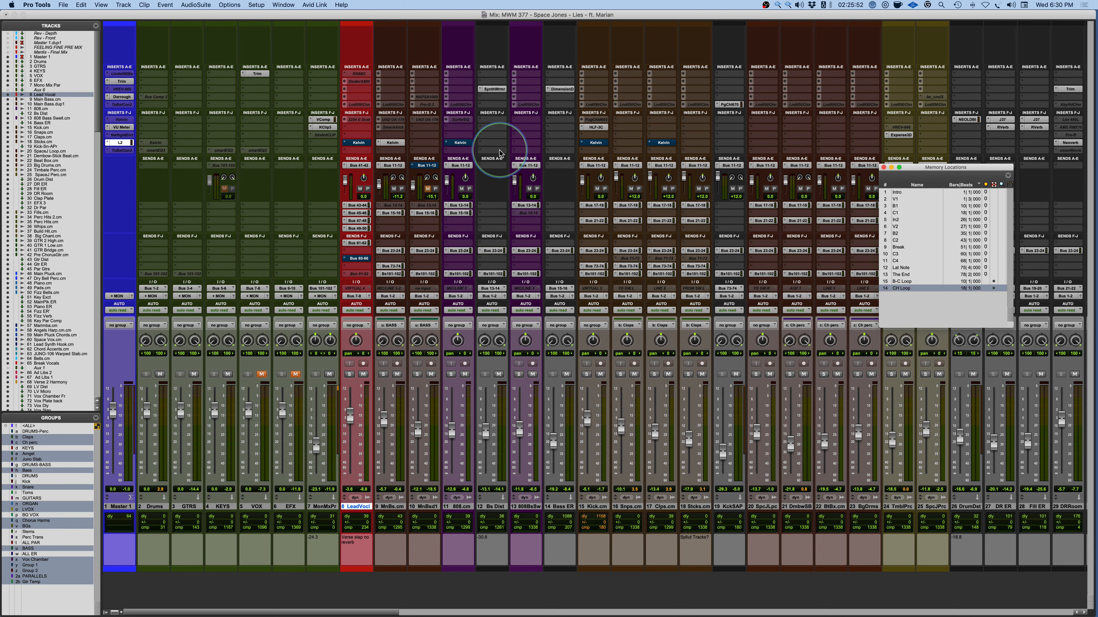
{"action": "left_click", "coordinate": [461, 143]}
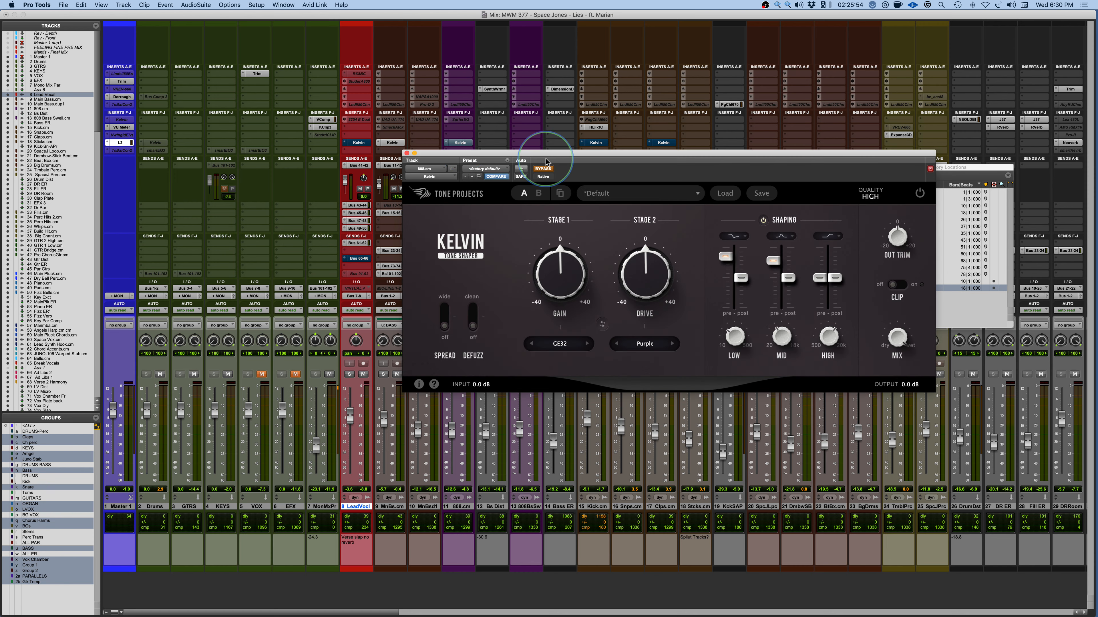
{"action": "left_click_drag", "start_coordinate": [618, 159], "coordinate": [726, 173]}
{"action": "left_click", "coordinate": [452, 375]}
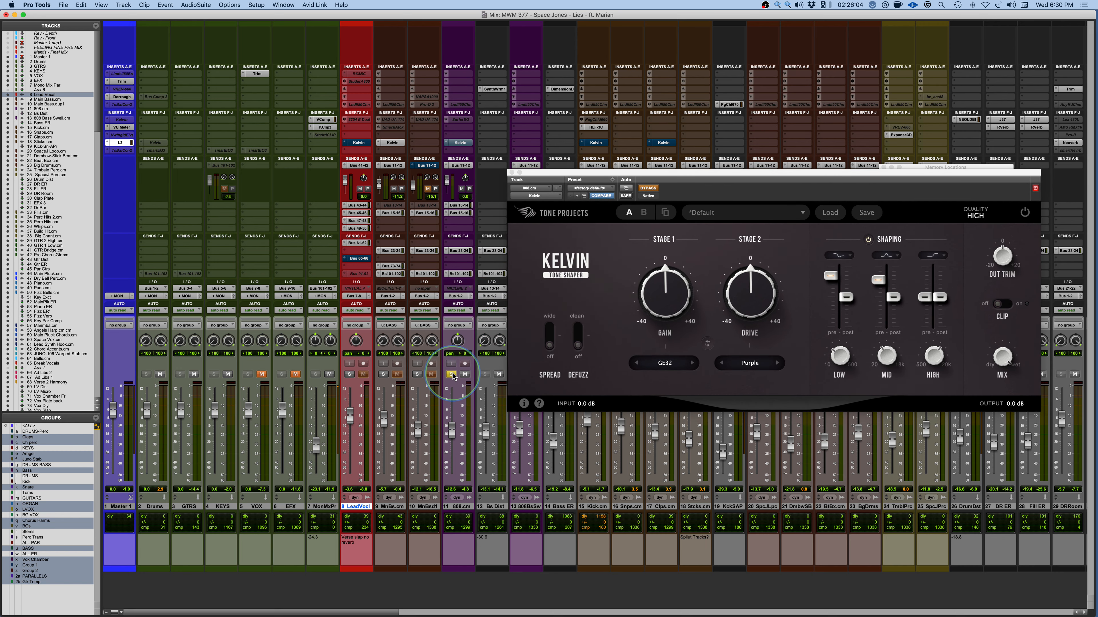
{"action": "left_click_drag", "start_coordinate": [835, 170], "coordinate": [558, 189]}
{"action": "left_click", "coordinate": [903, 289]}
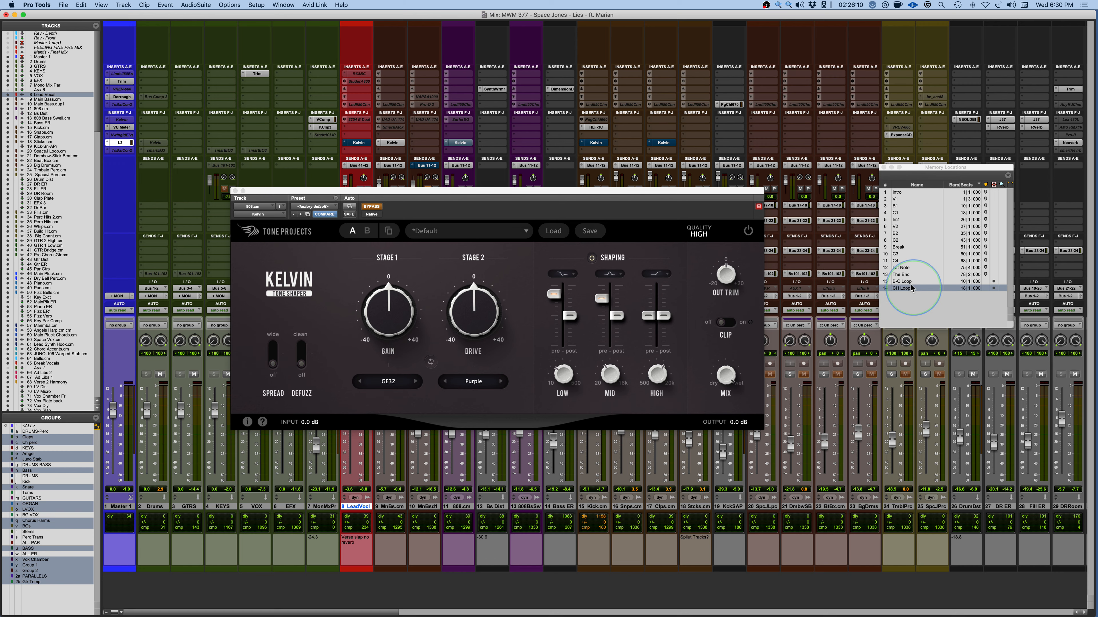
{"action": "left_click", "coordinate": [901, 281]}
Take the 808's Kelvin out of bypass and set Stage 2 to Clean, leaving Stage 1 on GE32.
{"action": "left_click_drag", "start_coordinate": [610, 190], "coordinate": [875, 122]}
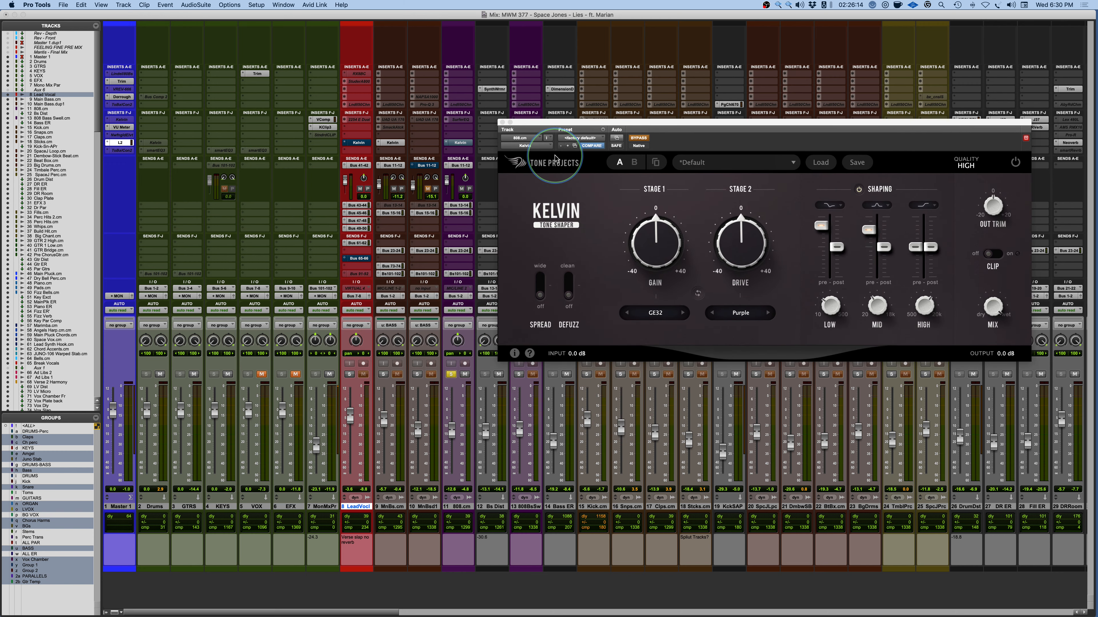
{"action": "left_click", "coordinate": [635, 136]}
{"action": "left_click", "coordinate": [635, 138]}
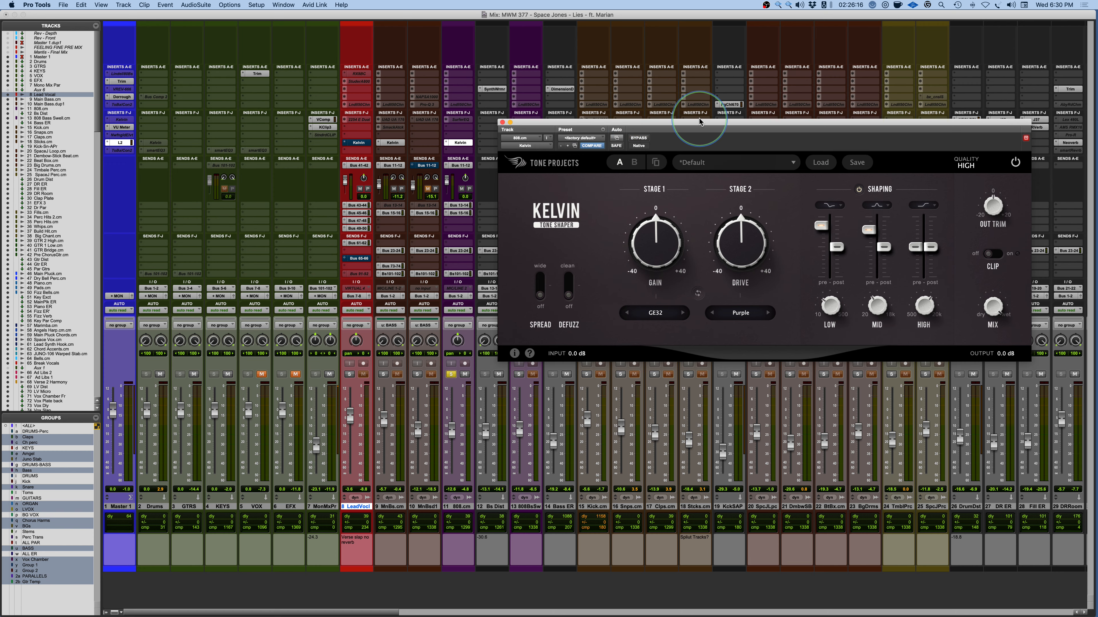
{"action": "left_click", "coordinate": [692, 89]}
{"action": "left_click", "coordinate": [660, 123]}
{"action": "left_click_drag", "start_coordinate": [660, 123], "coordinate": [551, 164]}
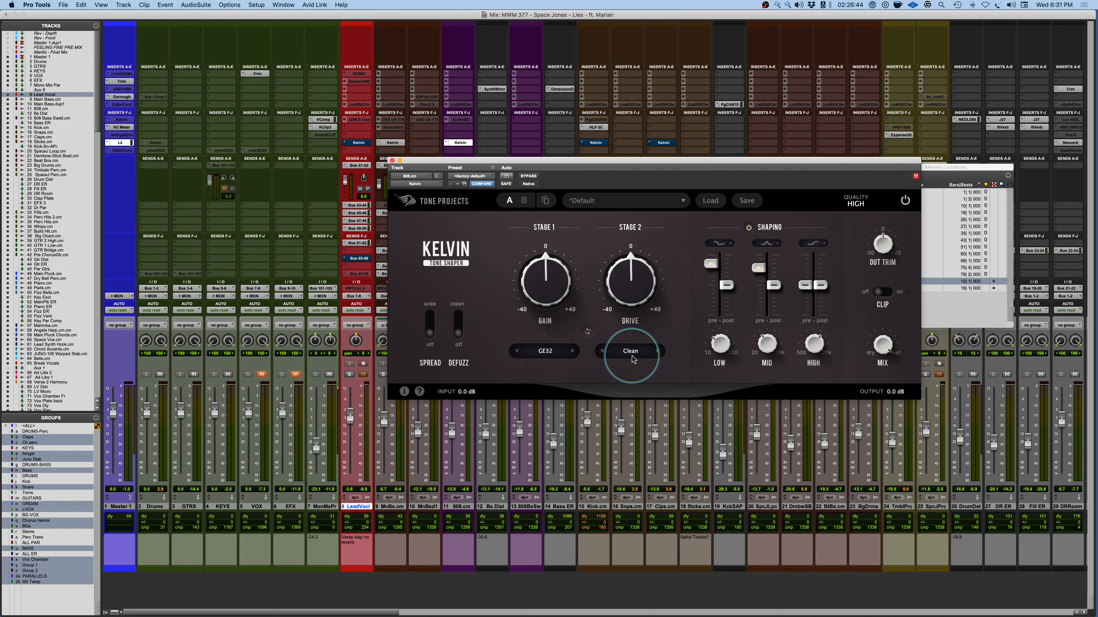
{"action": "left_click", "coordinate": [632, 356]}
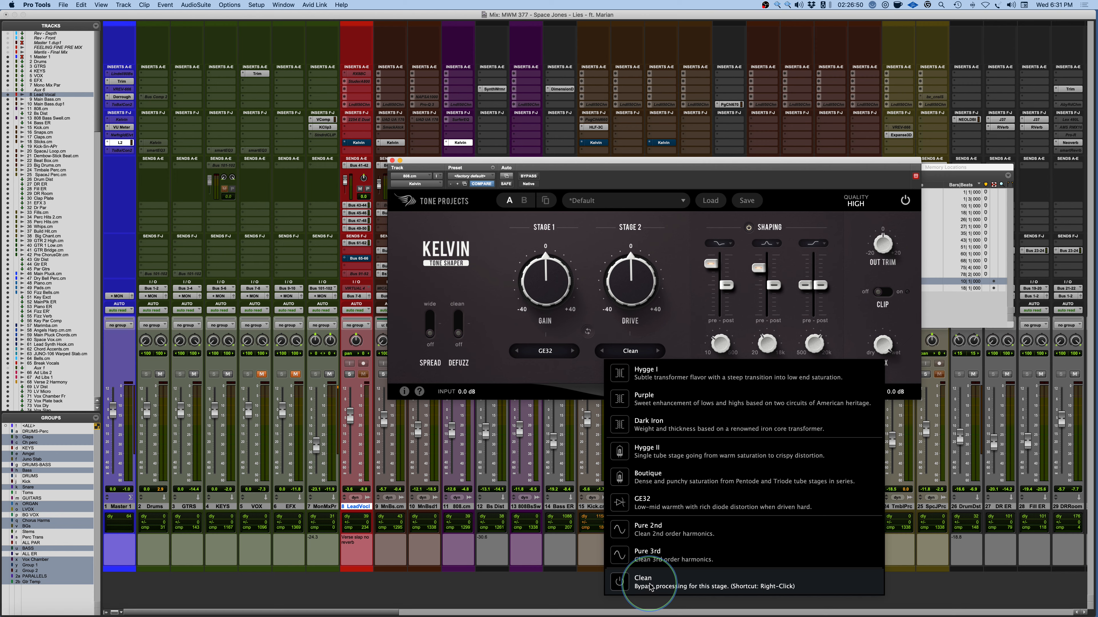
{"action": "left_click", "coordinate": [606, 227]}
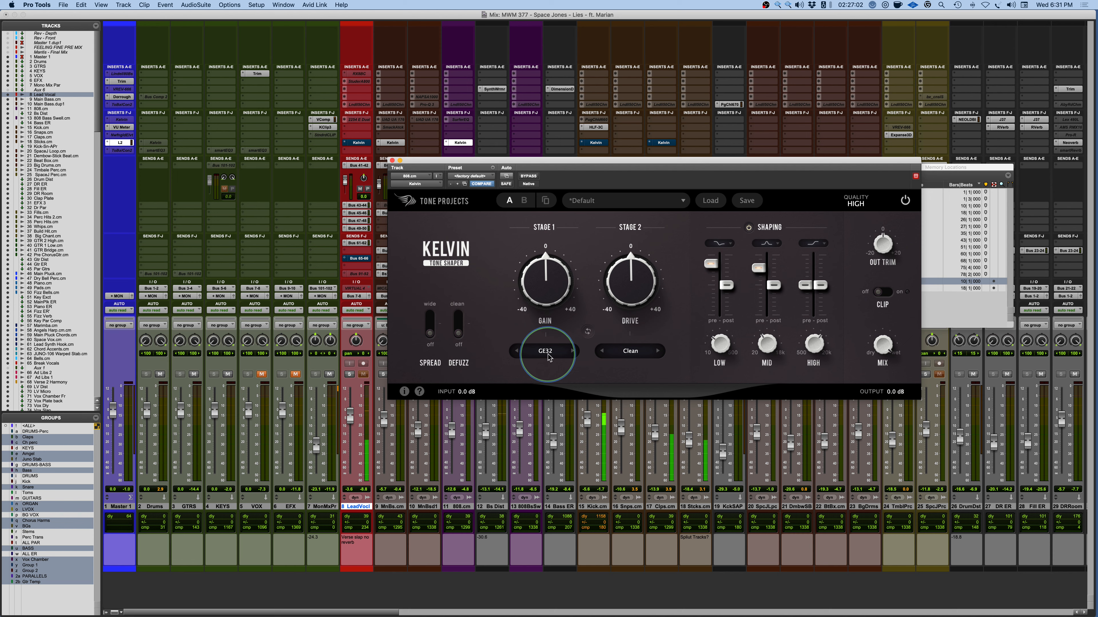
Lower Stage 1's gain on the 808 during playback, and compare the sound with Kelvin bypassed and engaged.
{"action": "mouse_move", "coordinate": [547, 294]}
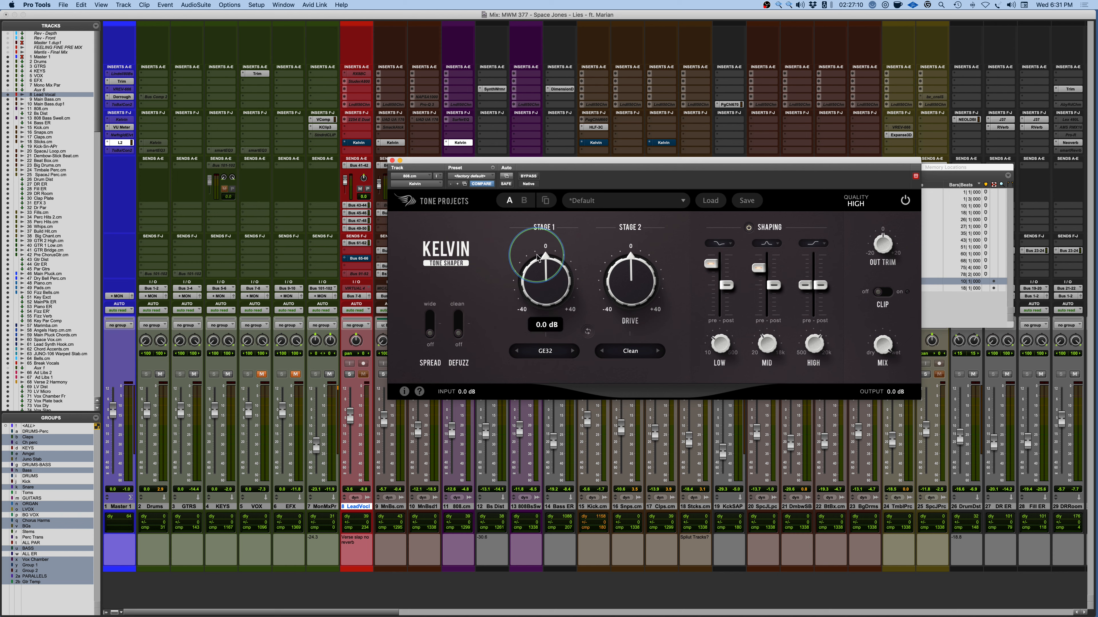
{"action": "mouse_move", "coordinate": [534, 261]}
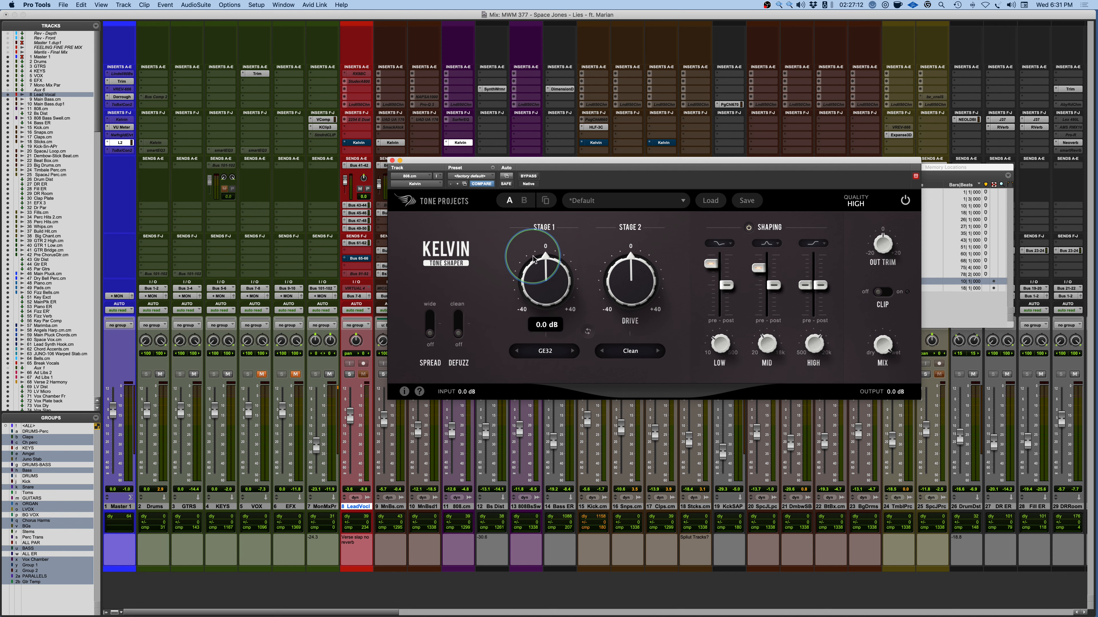
{"action": "left_click_drag", "start_coordinate": [542, 269], "coordinate": [515, 392]}
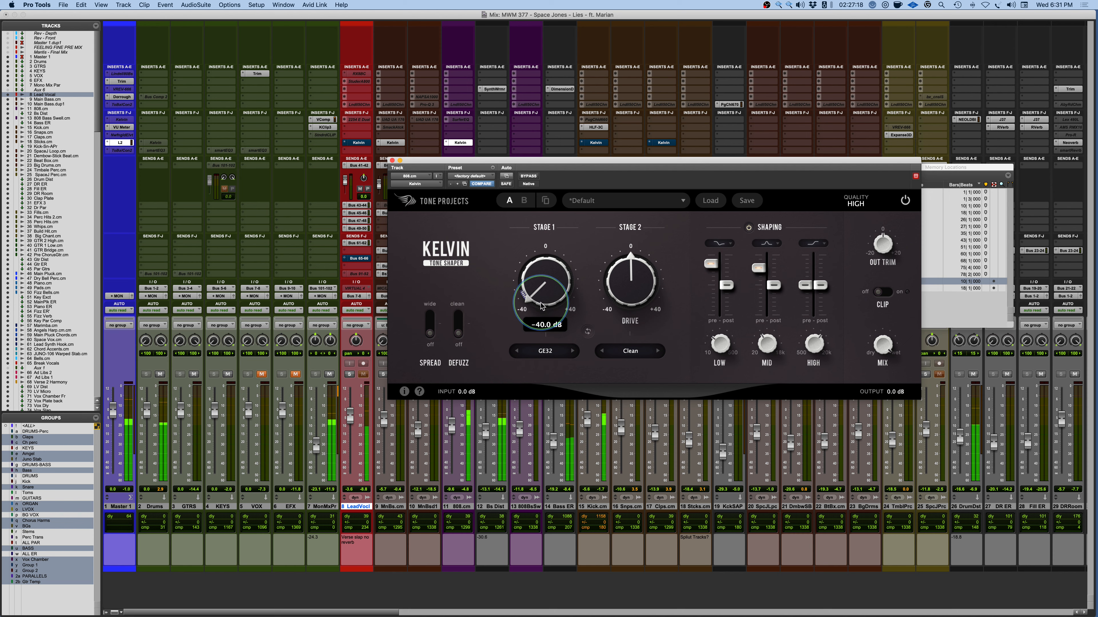
{"action": "left_click_drag", "start_coordinate": [541, 306], "coordinate": [536, 252]}
{"action": "left_click", "coordinate": [528, 176]}
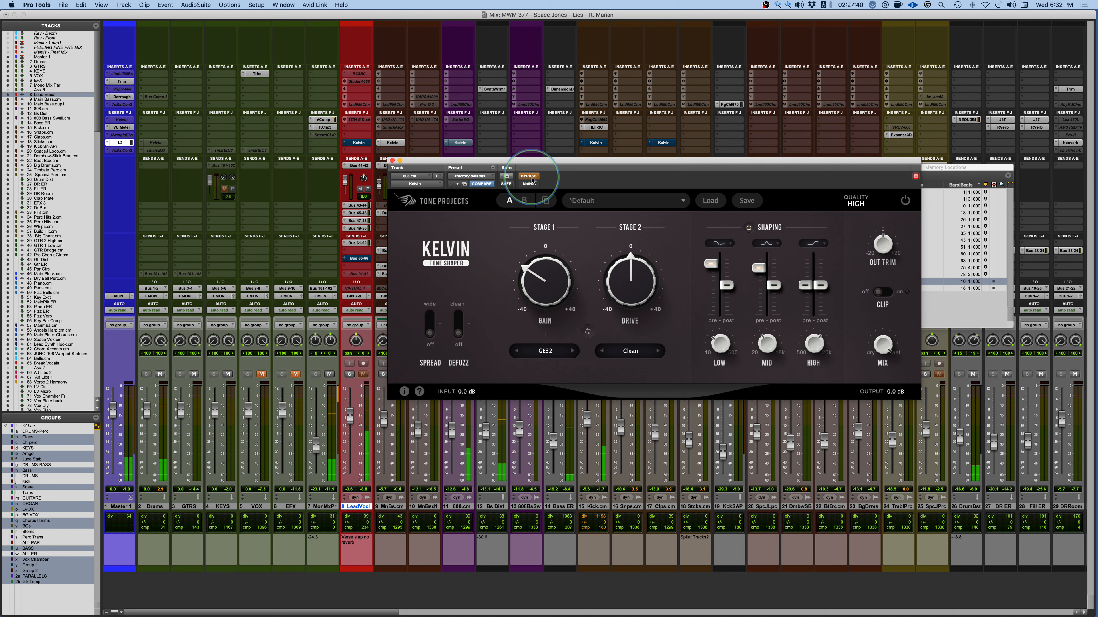
{"action": "left_click", "coordinate": [528, 176]}
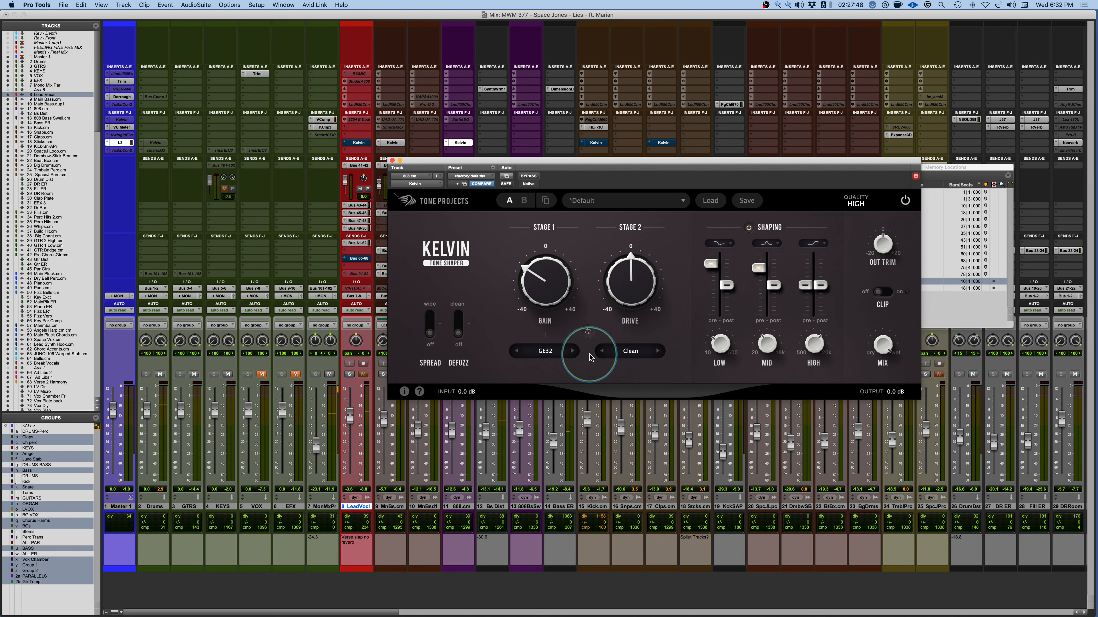
Set the 808's Stage 2 saturation type to Purple and reduce its drive slightly during playback.
{"action": "left_click", "coordinate": [630, 351]}
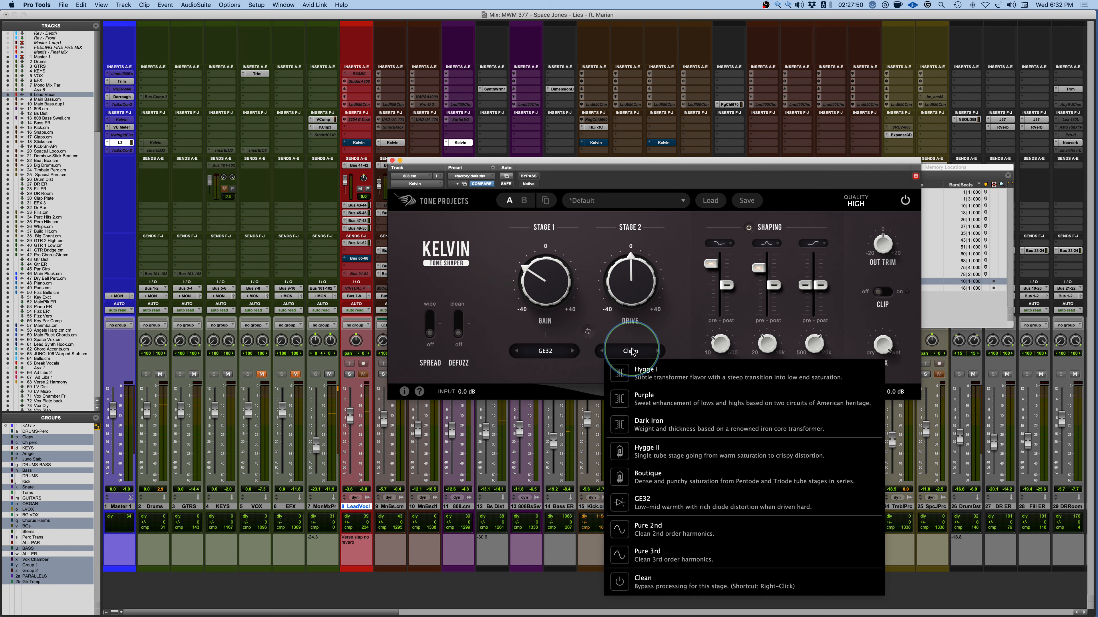
{"action": "left_click", "coordinate": [685, 407]}
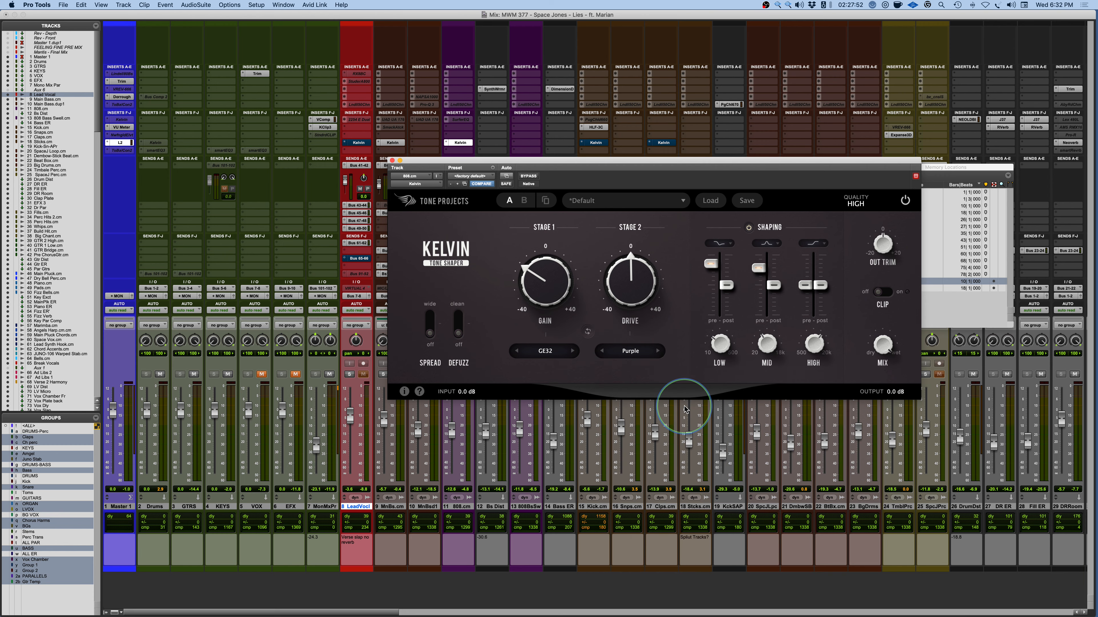
{"action": "mouse_move", "coordinate": [631, 290]}
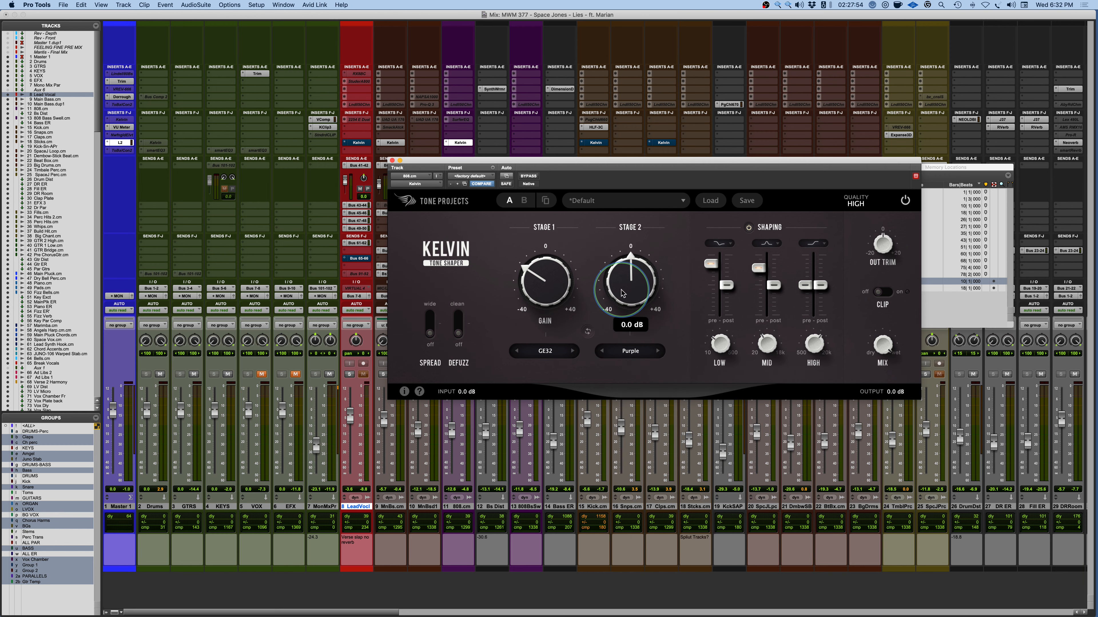
{"action": "key", "text": "space"}
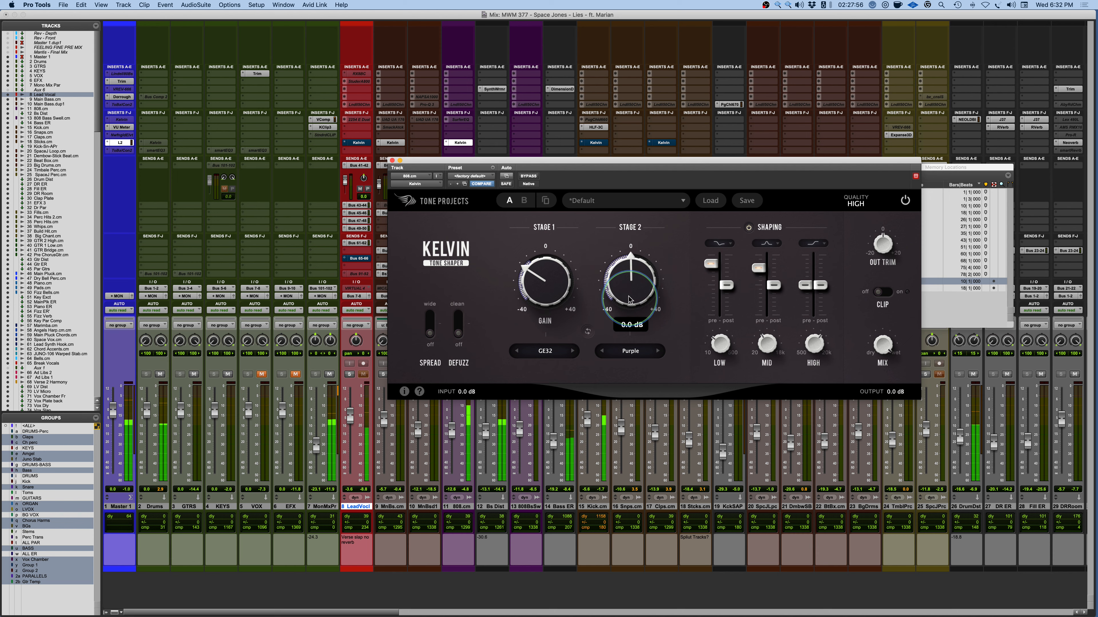
{"action": "mouse_move", "coordinate": [629, 299]}
{"action": "left_mouse_down"}
{"action": "mouse_move", "coordinate": [633, 223]}
{"action": "mouse_move", "coordinate": [630, 355]}
{"action": "mouse_move", "coordinate": [633, 250]}
{"action": "mouse_move", "coordinate": [632, 310]}
{"action": "left_mouse_up"}
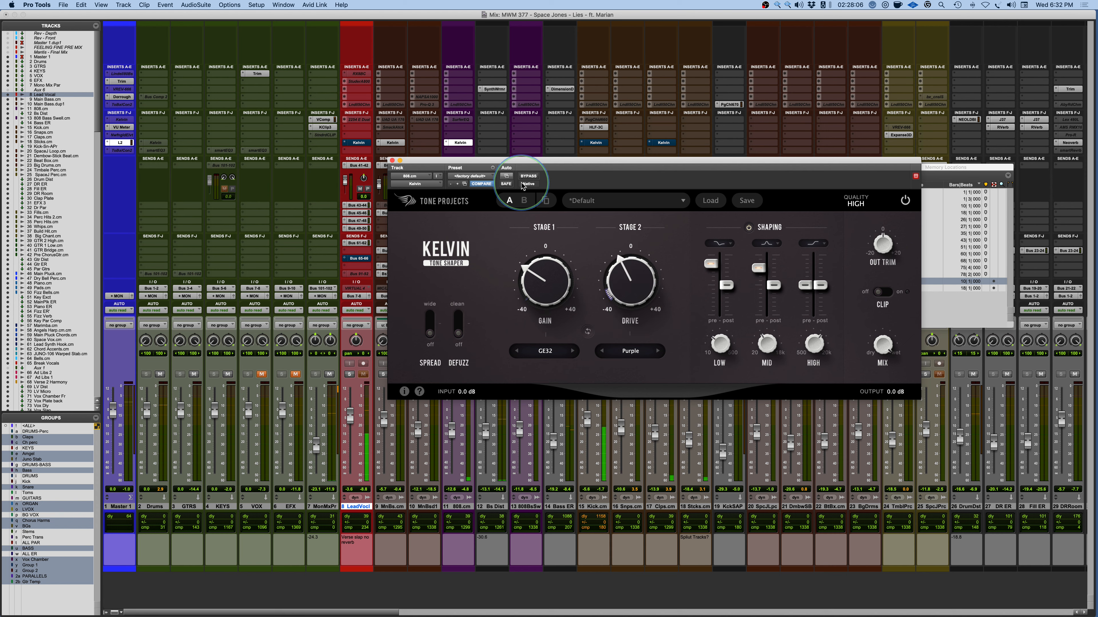
Compare the two-stage 808 sound with Kelvin bypassed and engaged, ending with it engaged.
{"action": "left_click", "coordinate": [529, 177]}
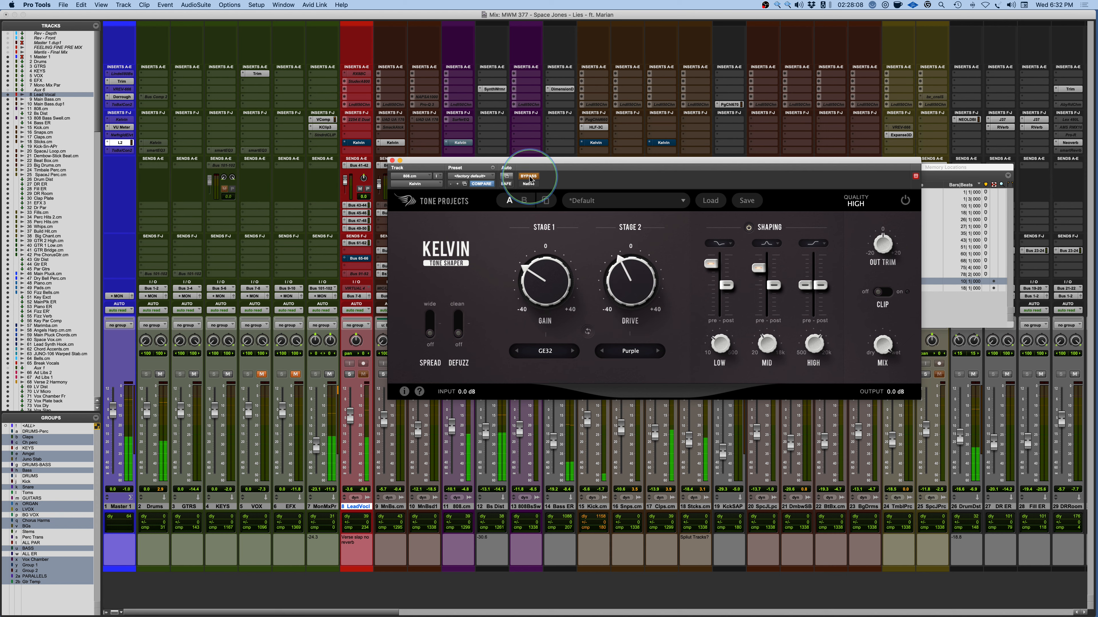
{"action": "left_click", "coordinate": [530, 178]}
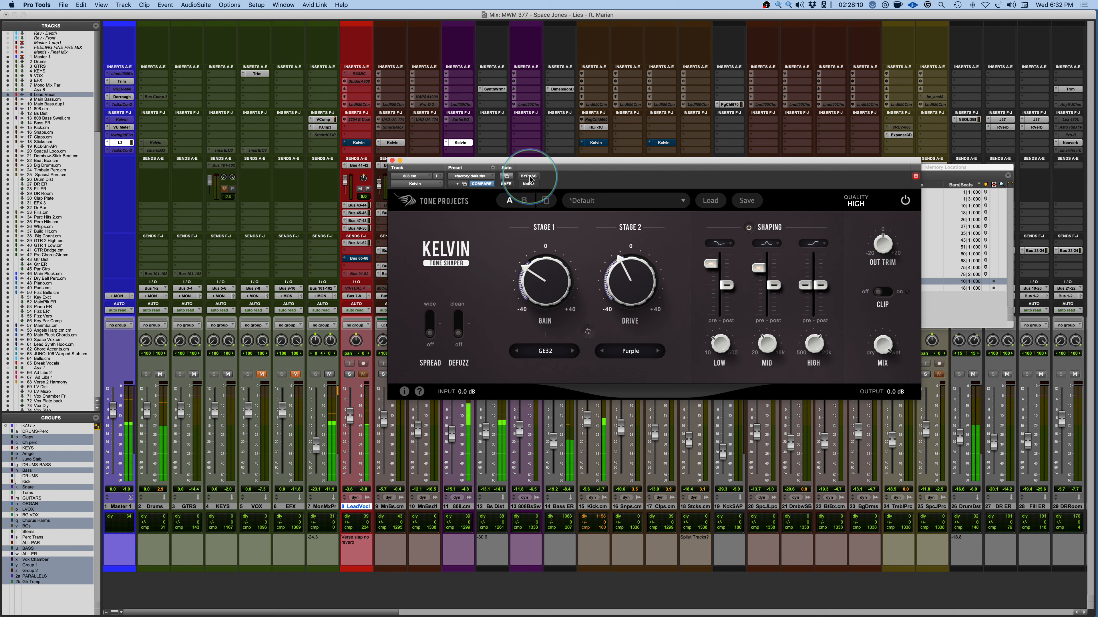
{"action": "left_click", "coordinate": [721, 282]}
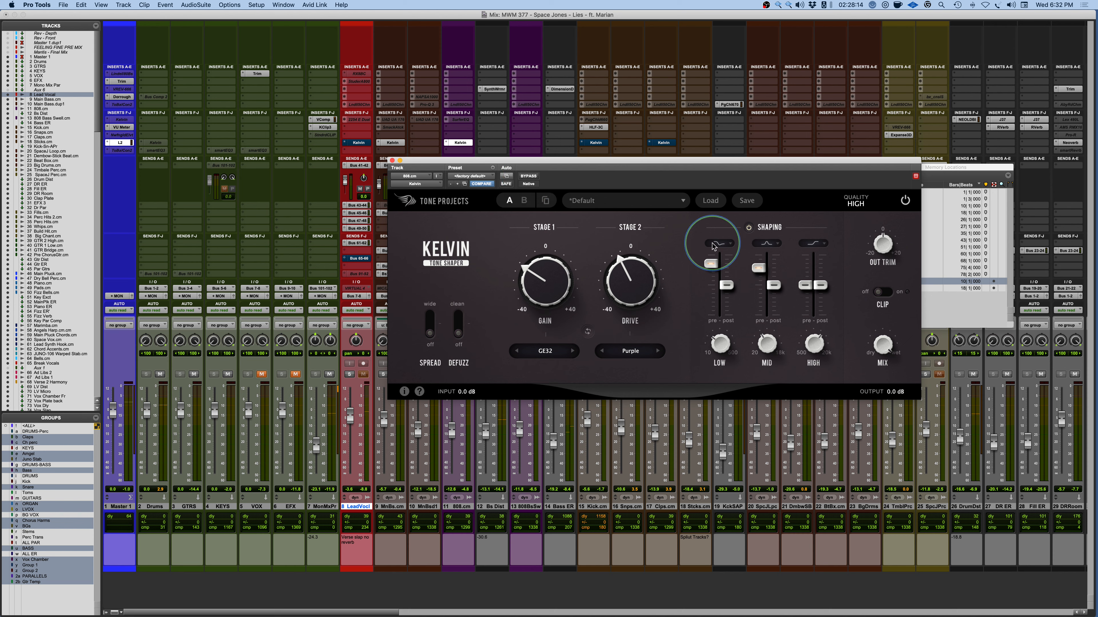
Set the 808's Low shaping filter to Bell Wide, with a 20 dB pre boost and a frequency of about 61 Hz.
{"action": "left_click", "coordinate": [725, 244]}
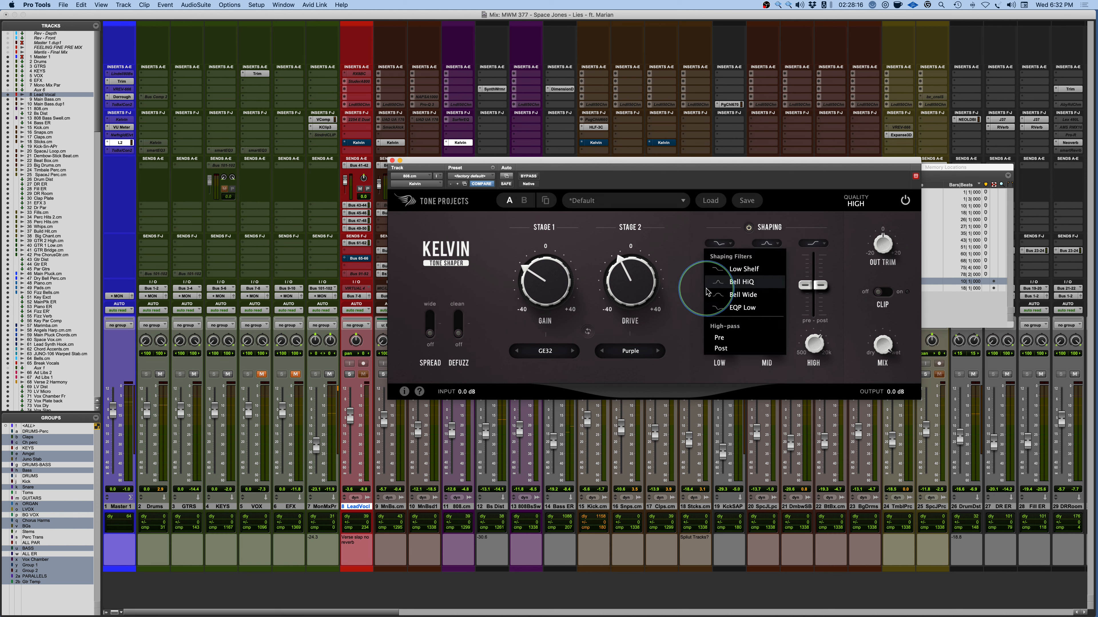
{"action": "left_click", "coordinate": [737, 294]}
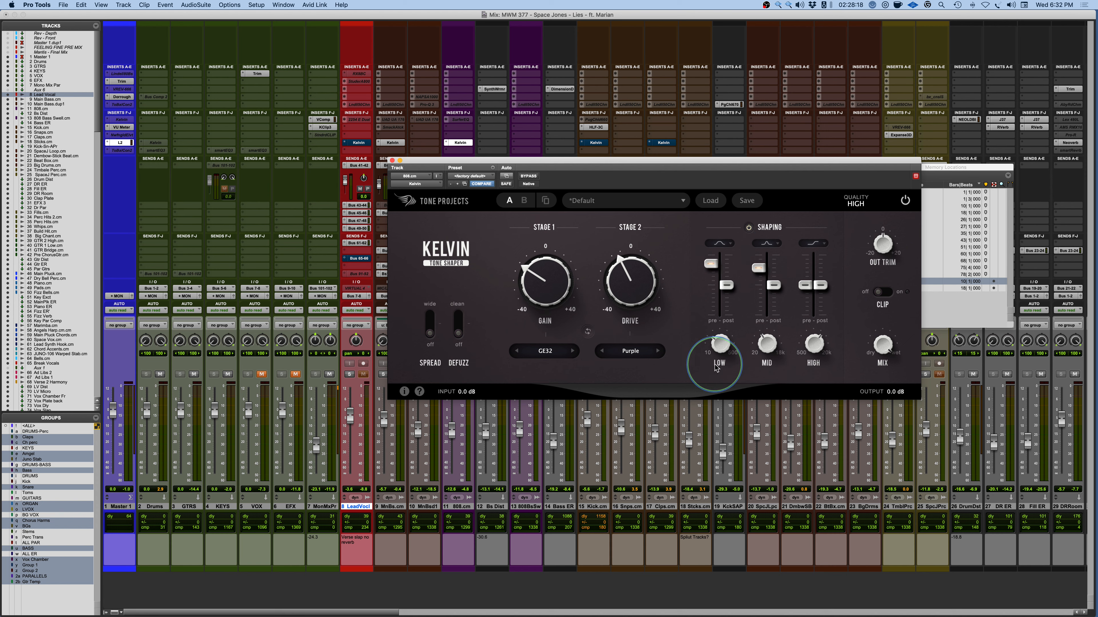
{"action": "mouse_move", "coordinate": [710, 255]}
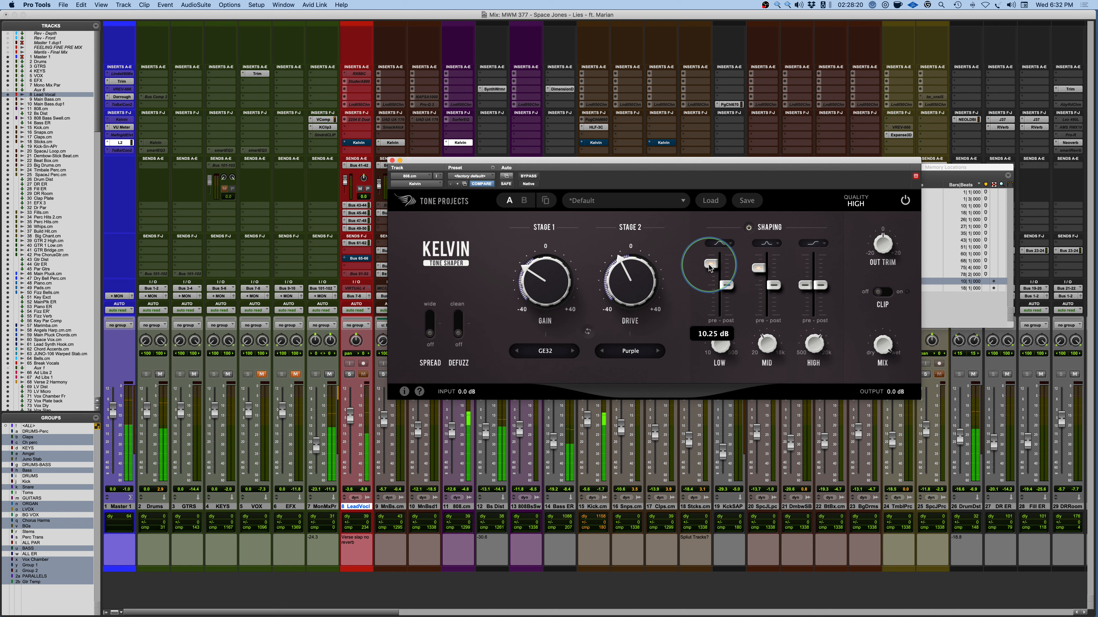
{"action": "left_click_drag", "start_coordinate": [708, 264], "coordinate": [710, 256]}
{"action": "mouse_move", "coordinate": [722, 353]}
{"action": "left_click_drag", "start_coordinate": [723, 354], "coordinate": [714, 377]}
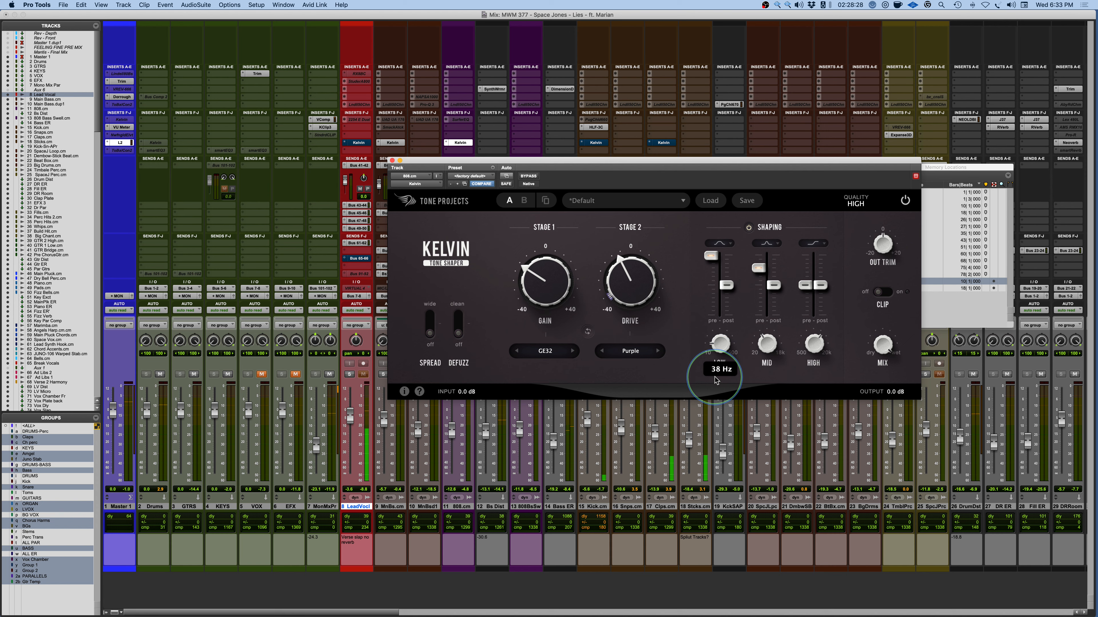
{"action": "left_click_drag", "start_coordinate": [716, 379], "coordinate": [717, 358]}
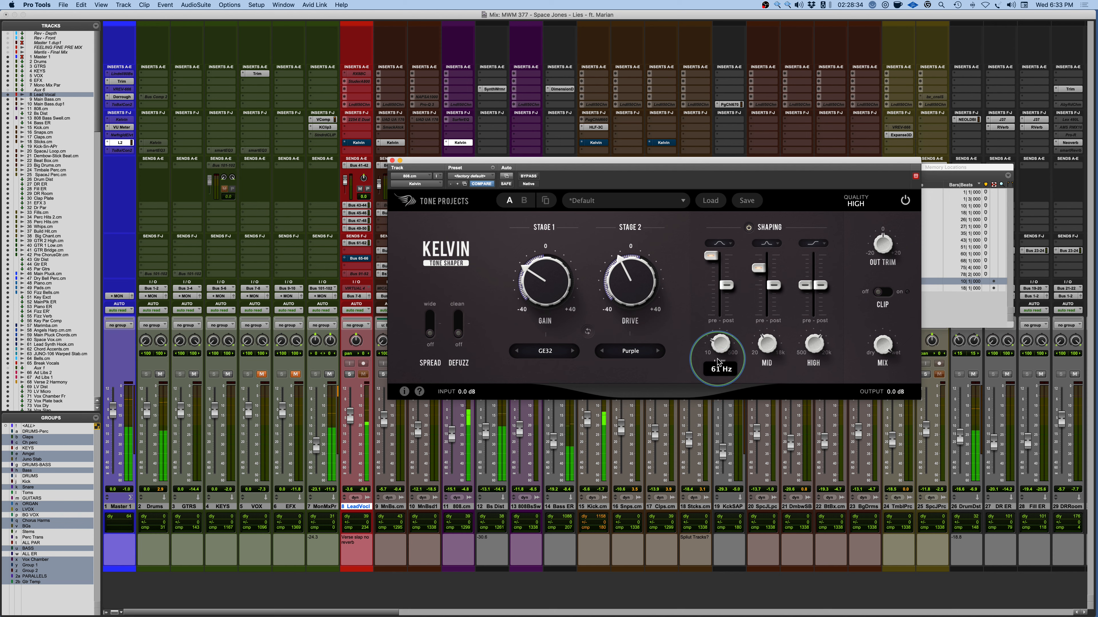
Try Low Shelf on the 808's Low shaping band, settle on EQP Low, and sweep its frequency.
{"action": "mouse_move", "coordinate": [716, 254]}
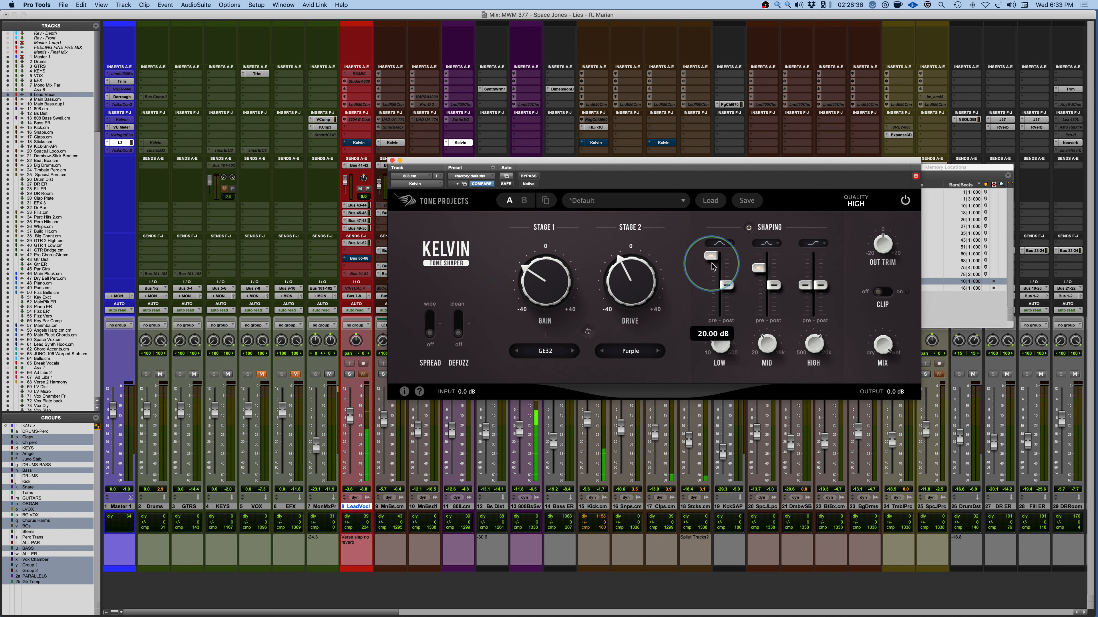
{"action": "left_click", "coordinate": [721, 243]}
{"action": "left_click", "coordinate": [737, 270]}
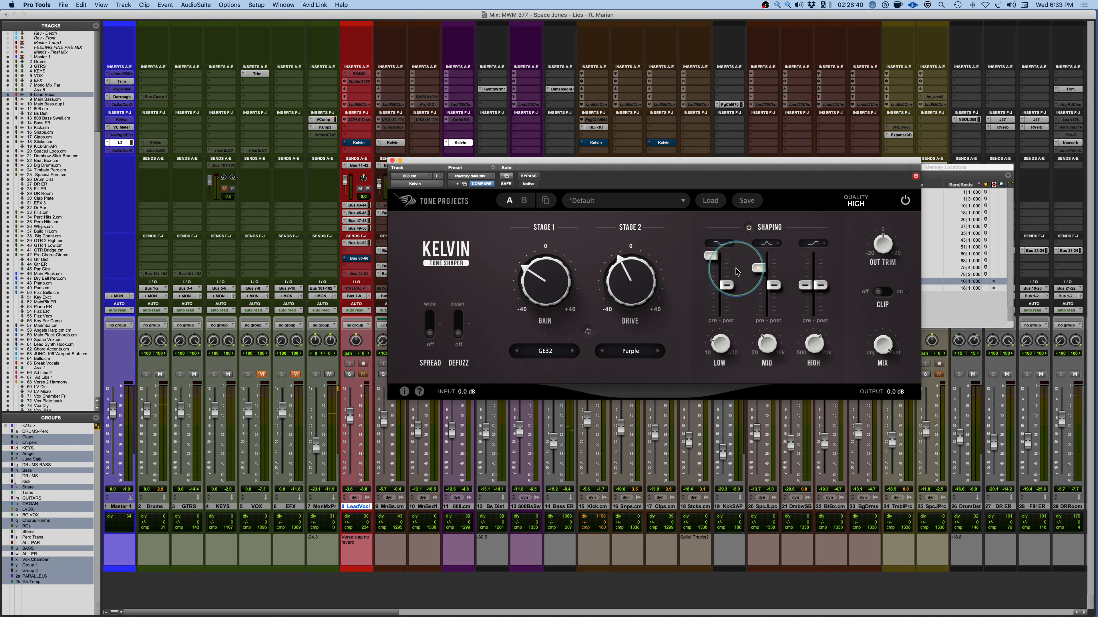
{"action": "left_click", "coordinate": [722, 243]}
{"action": "left_click", "coordinate": [741, 308]}
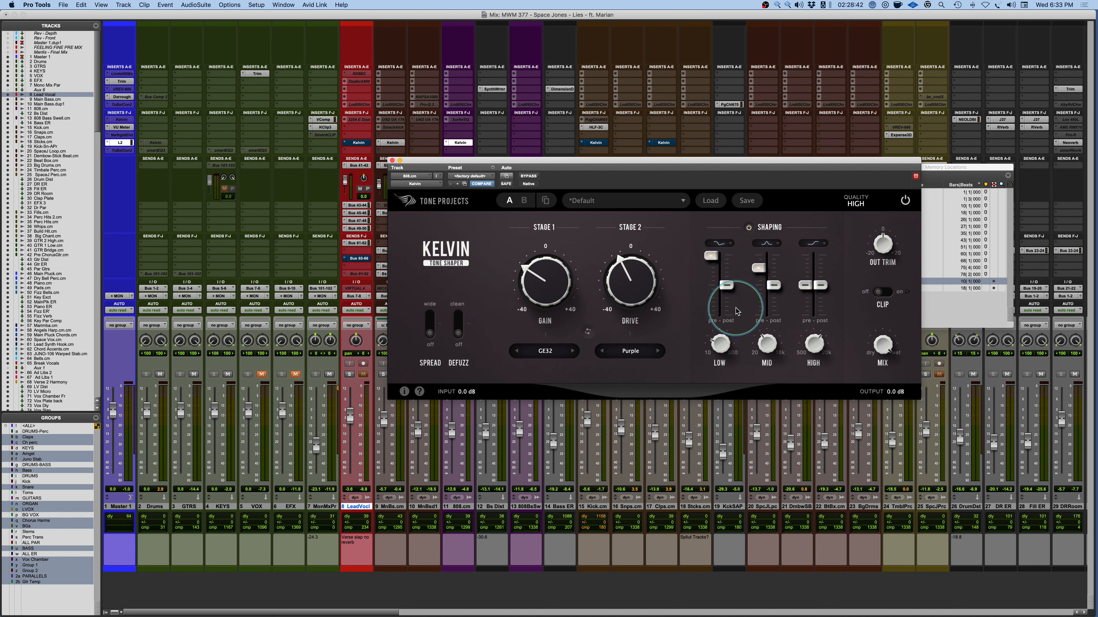
{"action": "left_click", "coordinate": [709, 344]}
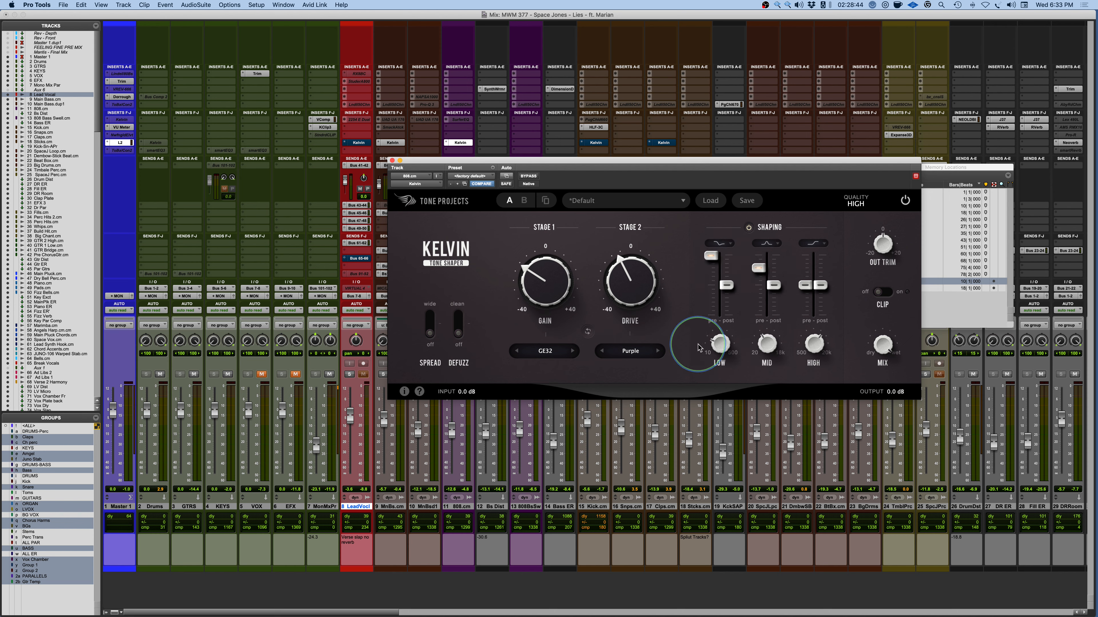
{"action": "left_click", "coordinate": [716, 347]}
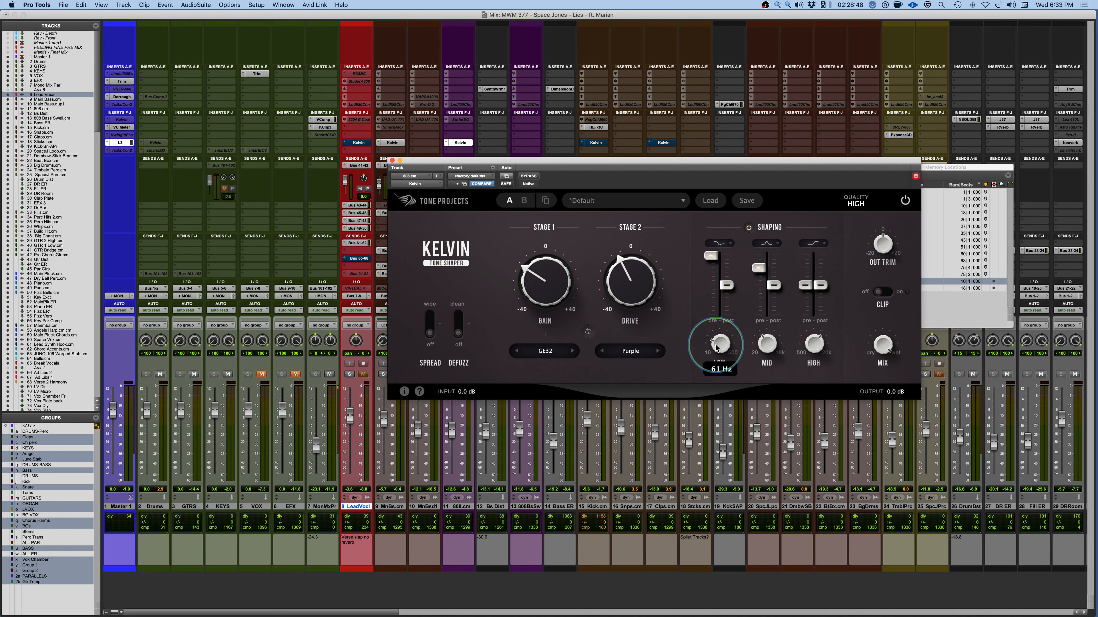
{"action": "left_click_drag", "start_coordinate": [716, 347], "coordinate": [726, 275]}
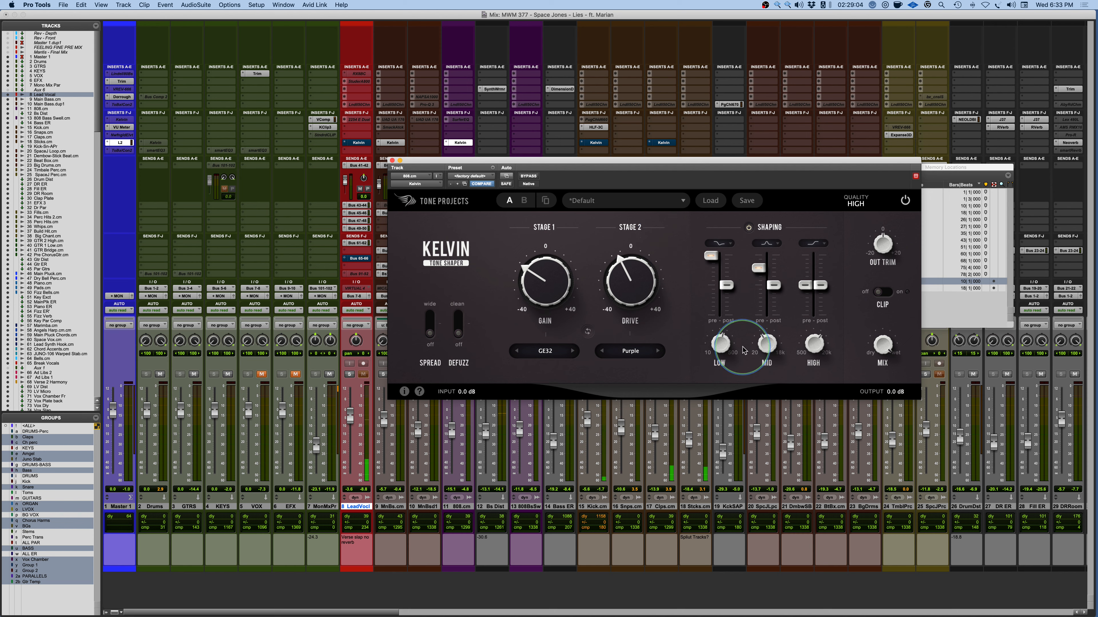
Switch the 808's Defuzz to clean during playback.
{"action": "mouse_move", "coordinate": [766, 345]}
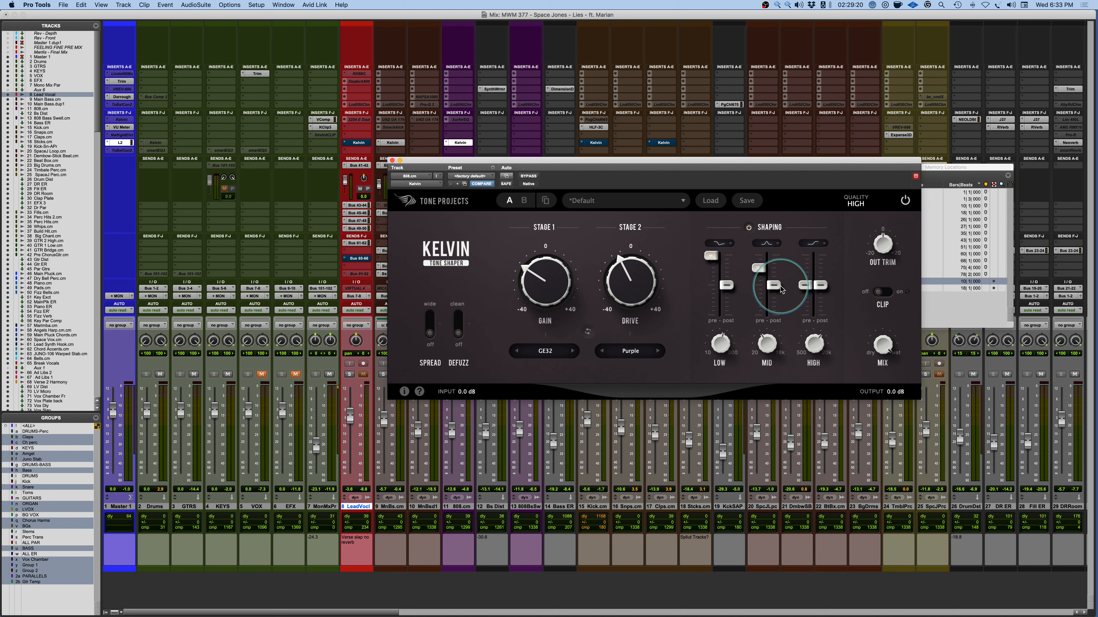
{"action": "key", "text": "space"}
{"action": "mouse_move", "coordinate": [774, 289]}
{"action": "left_mouse_down"}
{"action": "mouse_move", "coordinate": [773, 235]}
{"action": "mouse_move", "coordinate": [776, 325]}
{"action": "mouse_move", "coordinate": [778, 289]}
{"action": "left_mouse_up"}
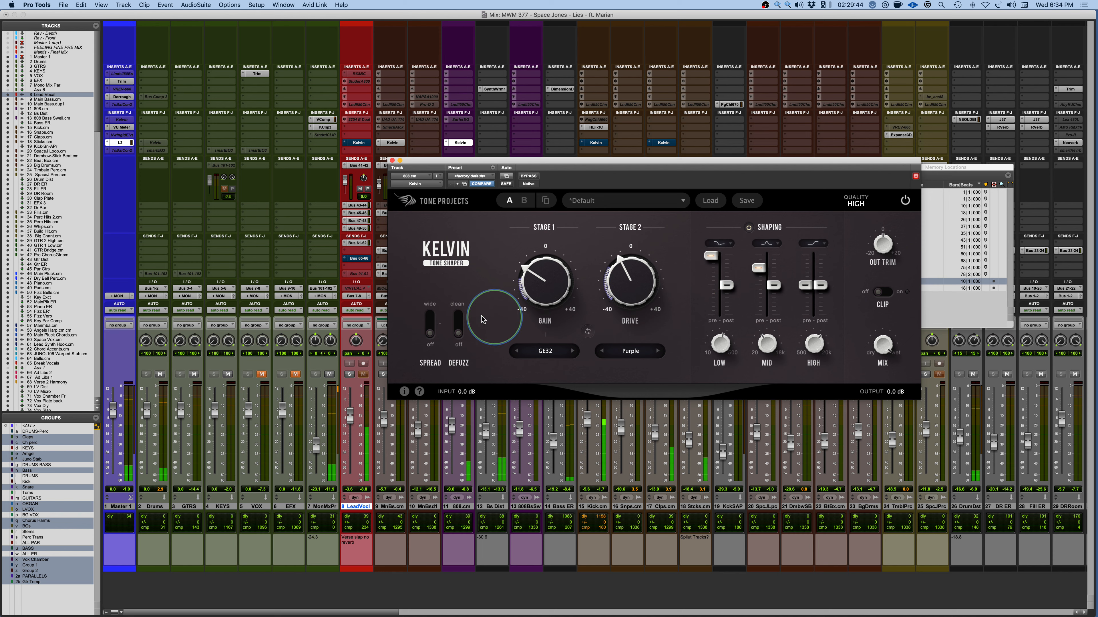
{"action": "left_click", "coordinate": [460, 323]}
{"action": "left_click", "coordinate": [460, 316]}
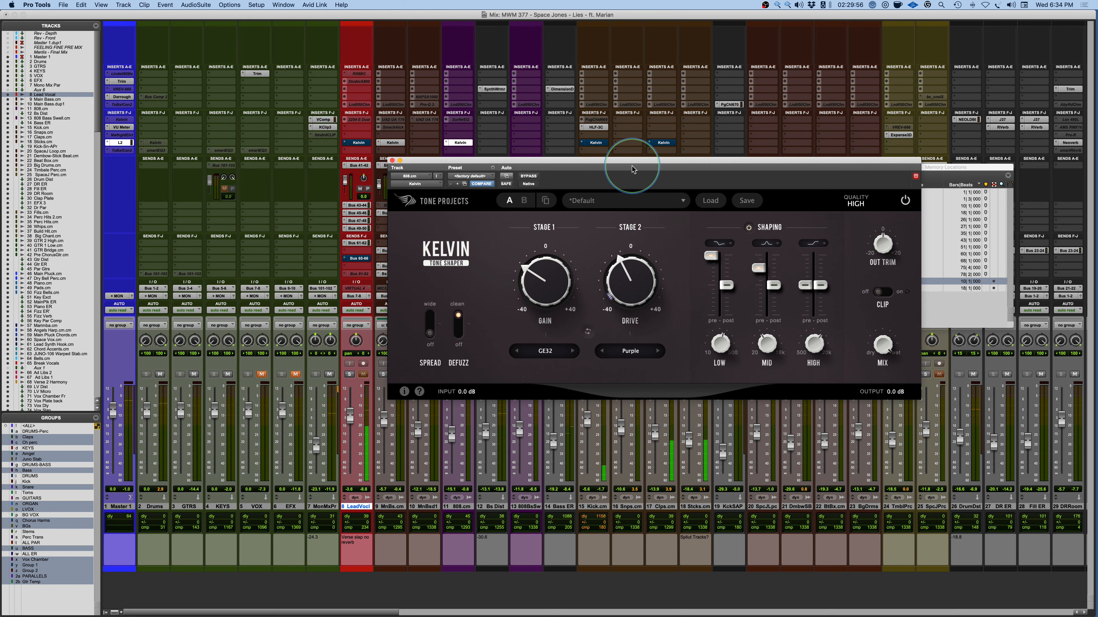
Move the Kelvin window clear of the 808 channel and compare the 808 soloed and in the full mix, ending unsoloed.
{"action": "left_click_drag", "start_coordinate": [617, 159], "coordinate": [667, 153]}
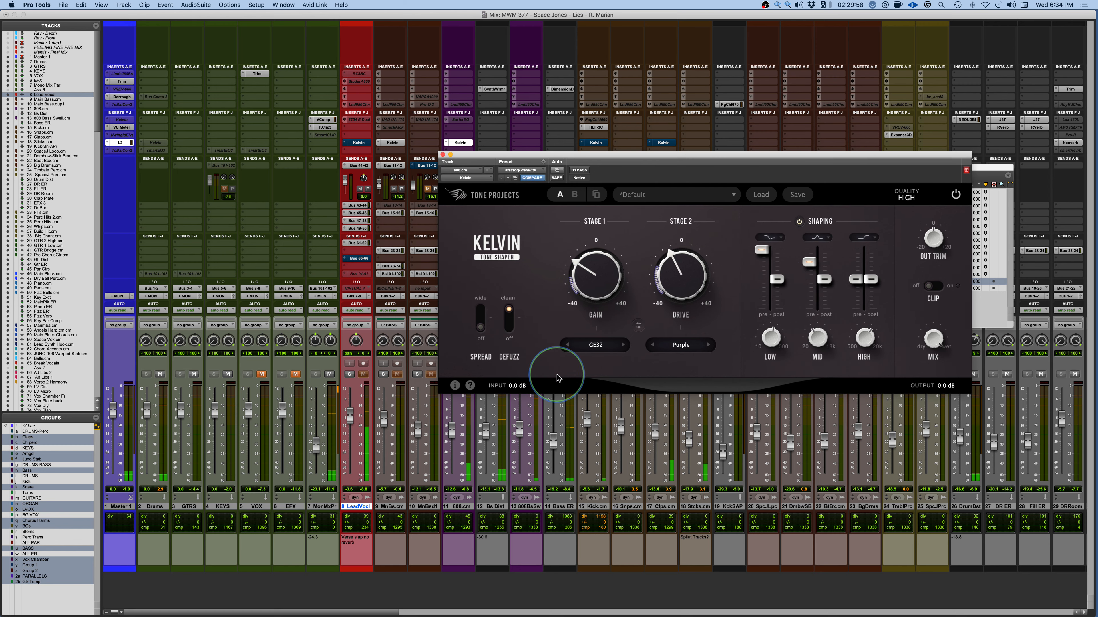
{"action": "left_click_drag", "start_coordinate": [525, 155], "coordinate": [599, 152]}
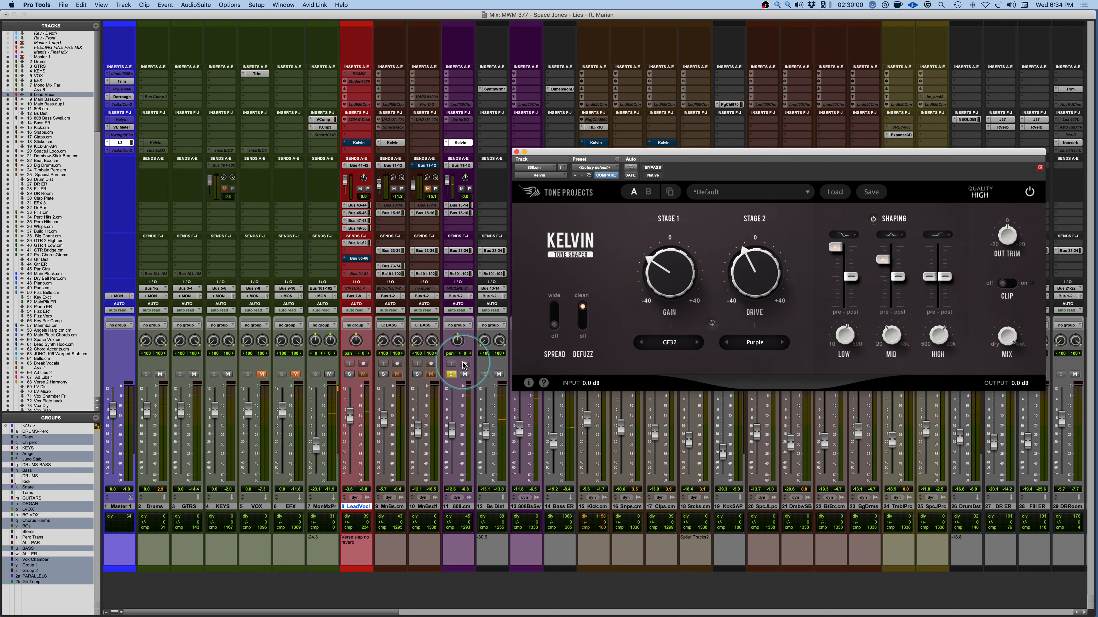
{"action": "left_click", "coordinate": [450, 374]}
{"action": "left_click", "coordinate": [451, 375]}
{"action": "left_click_drag", "start_coordinate": [737, 153], "coordinate": [666, 171]}
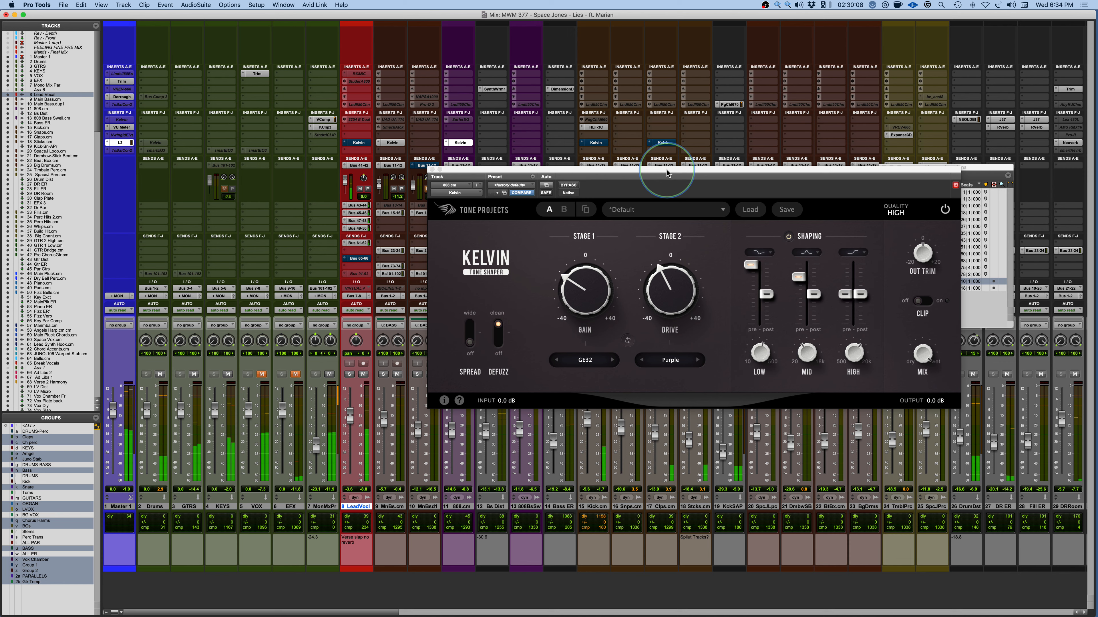
Raise the 808's output trim to about 0.8 dB during playback and close its Kelvin window.
{"action": "left_click", "coordinate": [927, 258]}
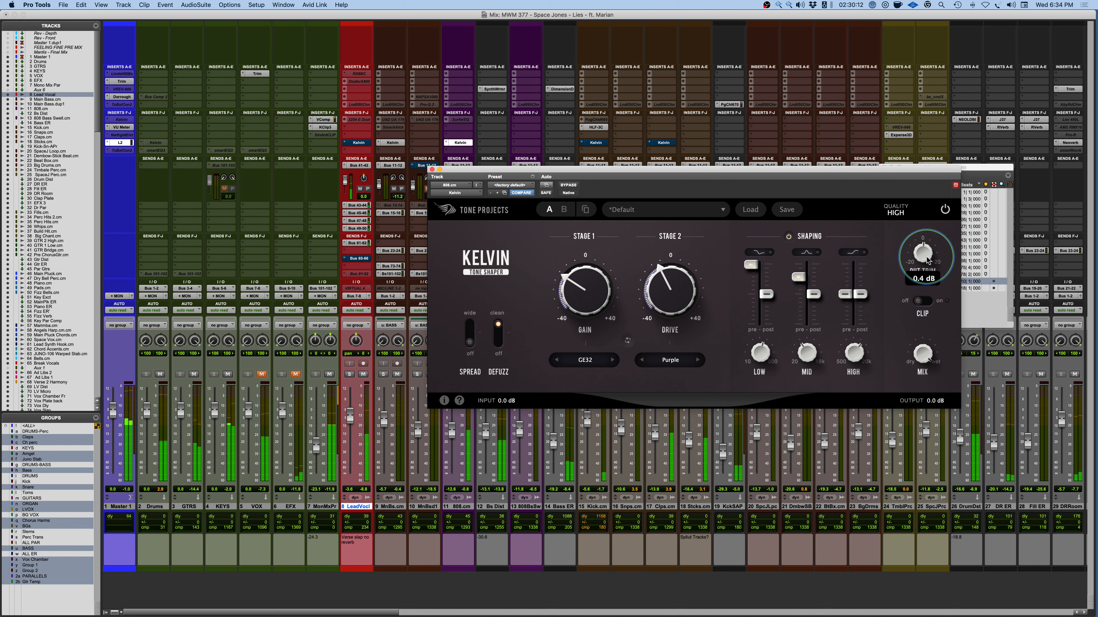
{"action": "scroll", "coordinate": [926, 256], "scroll_direction": "up", "scroll_amount": 1}
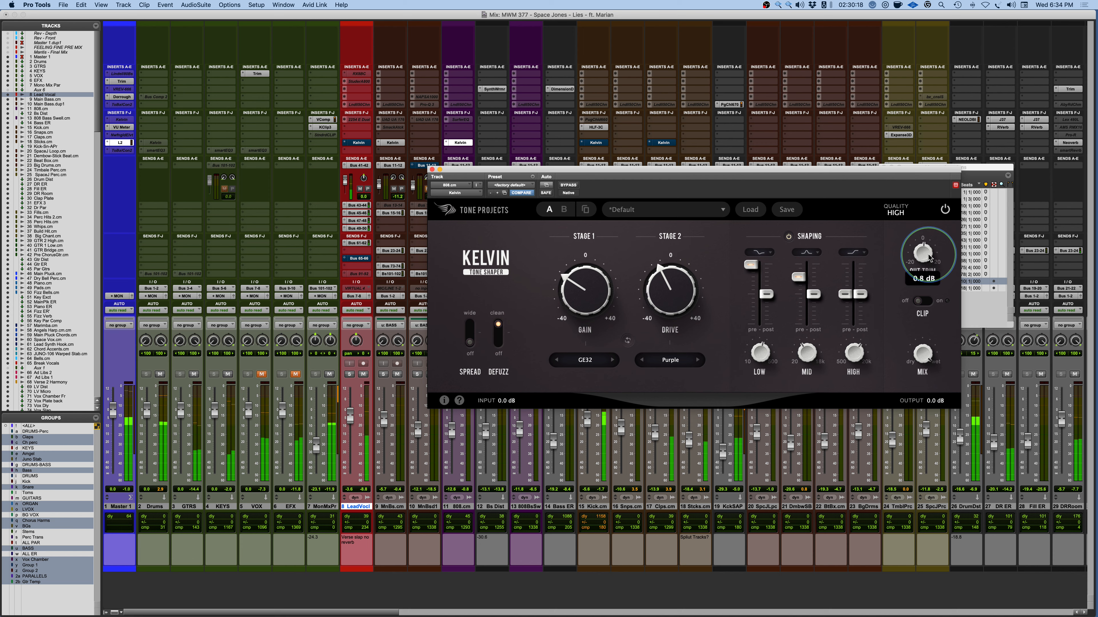
{"action": "scroll", "coordinate": [928, 254], "scroll_direction": "up", "scroll_amount": 1}
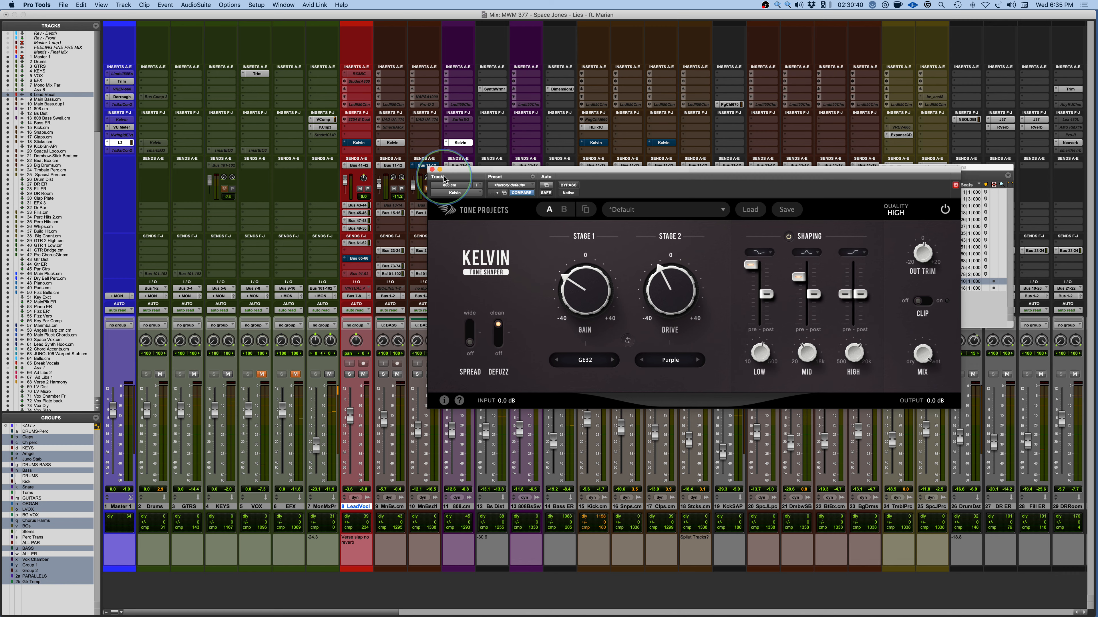
{"action": "left_click", "coordinate": [431, 169]}
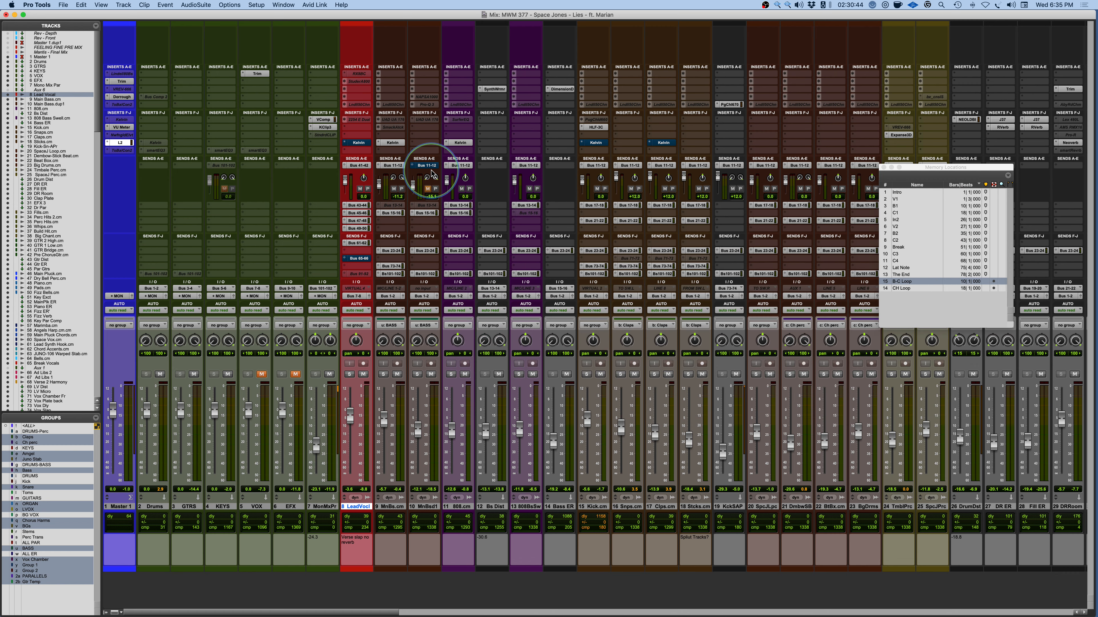
Take the kick's Kelvin out of bypass, open it, and move its window clear of the solo and mute controls.
{"action": "left_click", "coordinate": [594, 142], "text": "super"}
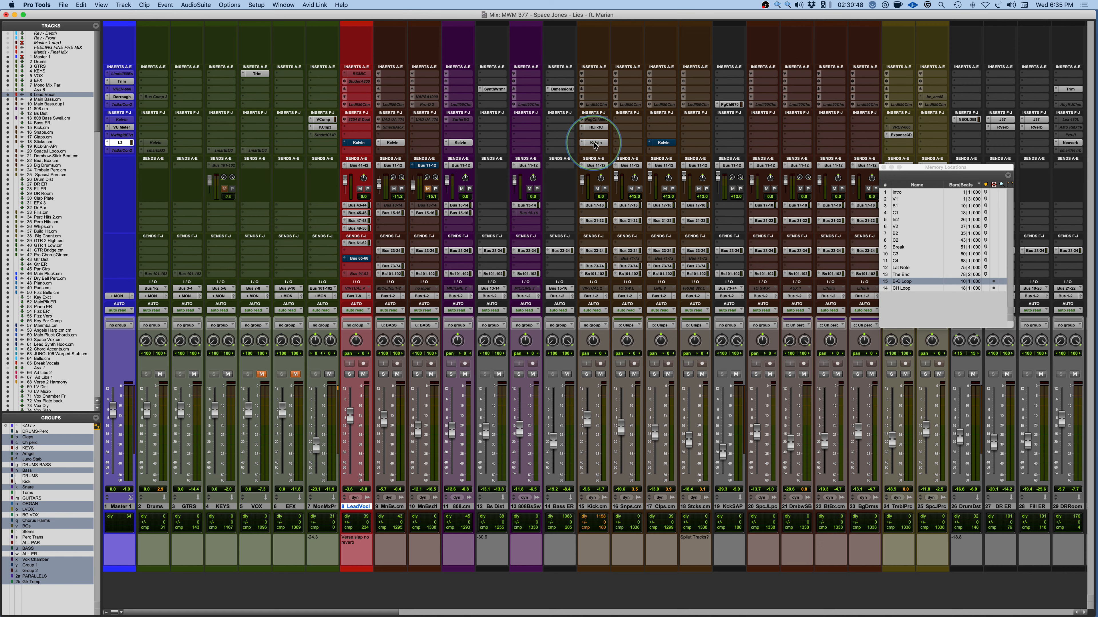
{"action": "left_click", "coordinate": [596, 142]}
{"action": "left_click_drag", "start_coordinate": [692, 169], "coordinate": [586, 168]}
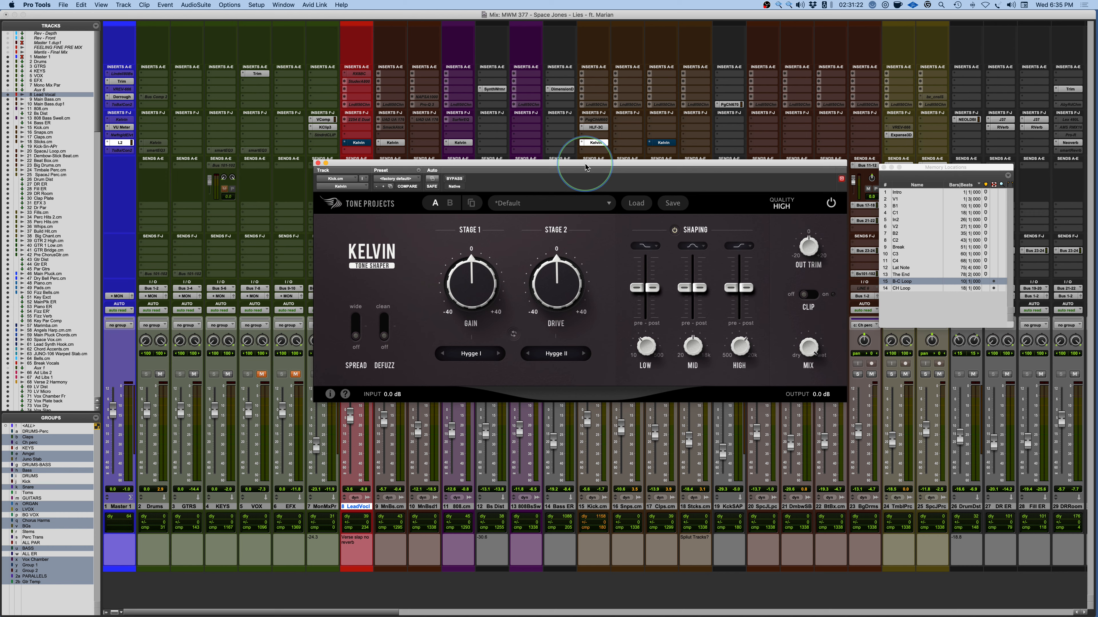
{"action": "key", "text": "space"}
{"action": "key", "text": "space"}
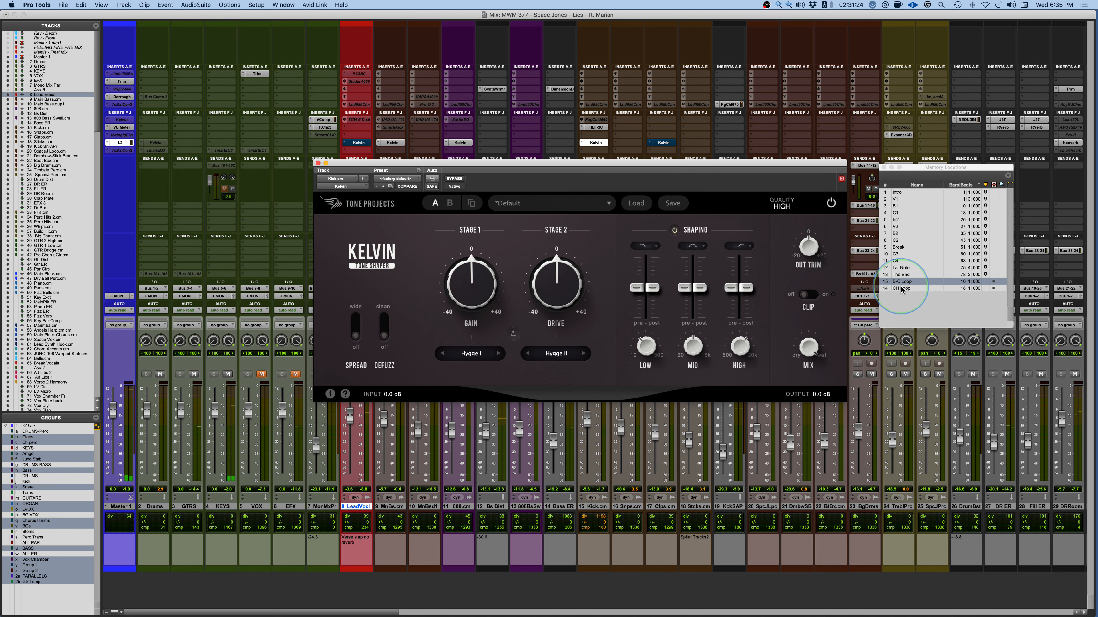
{"action": "left_click_drag", "start_coordinate": [625, 164], "coordinate": [639, 97]}
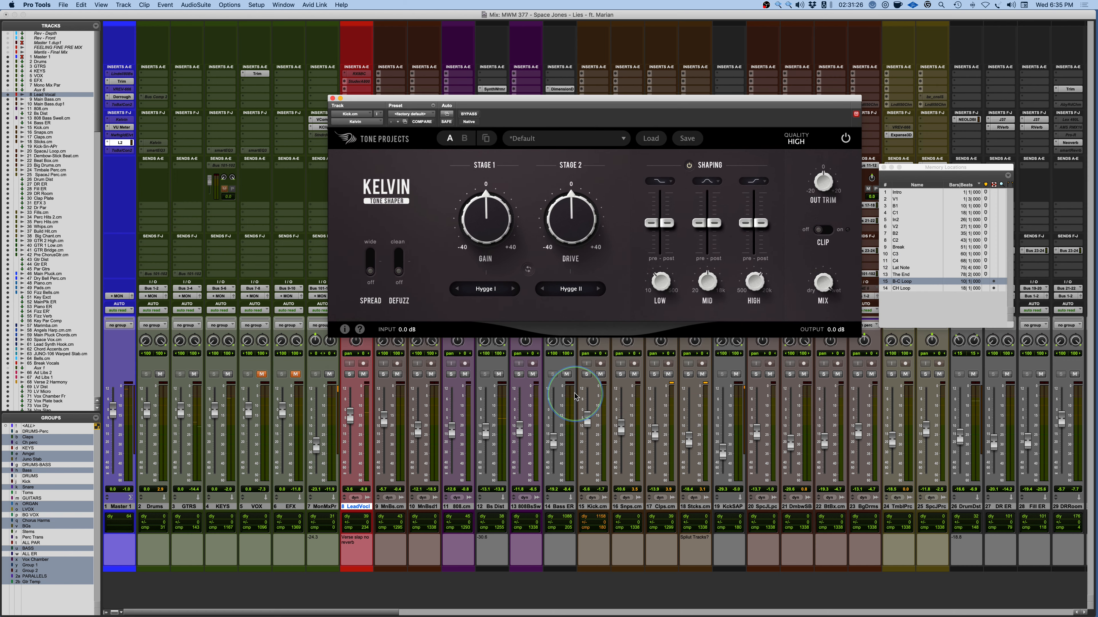
Start playback and solo the kick, leaving the Bass ER and 808 Bass Swell tracks unsoloed.
{"action": "left_click", "coordinate": [555, 375]}
{"action": "left_click", "coordinate": [555, 375]}
{"action": "left_click", "coordinate": [519, 375]}
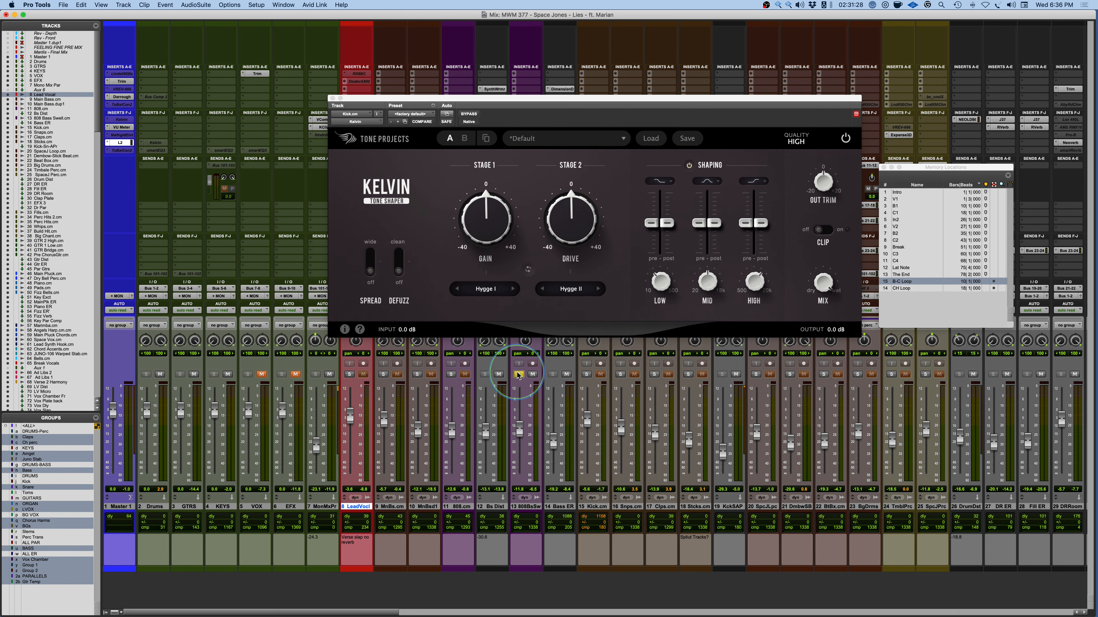
{"action": "left_click", "coordinate": [519, 374]}
{"action": "key", "text": "space"}
{"action": "left_click", "coordinate": [586, 374]}
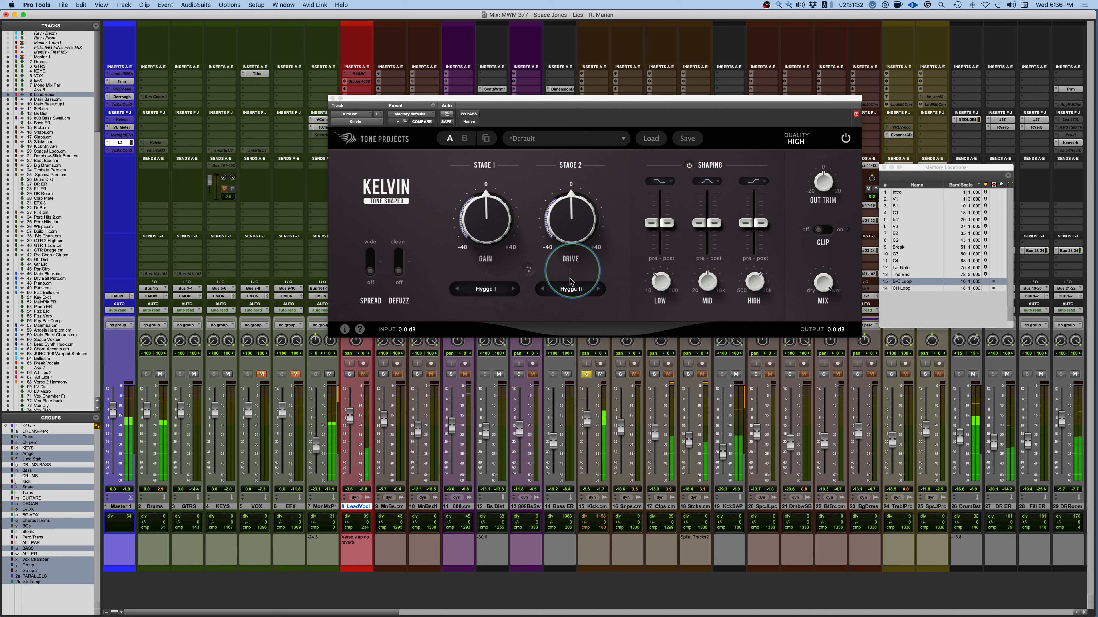
Set the kick's Stage 2 to Clean and raise Stage 1's gain well above 0 on Hygge I.
{"action": "left_click", "coordinate": [565, 294]}
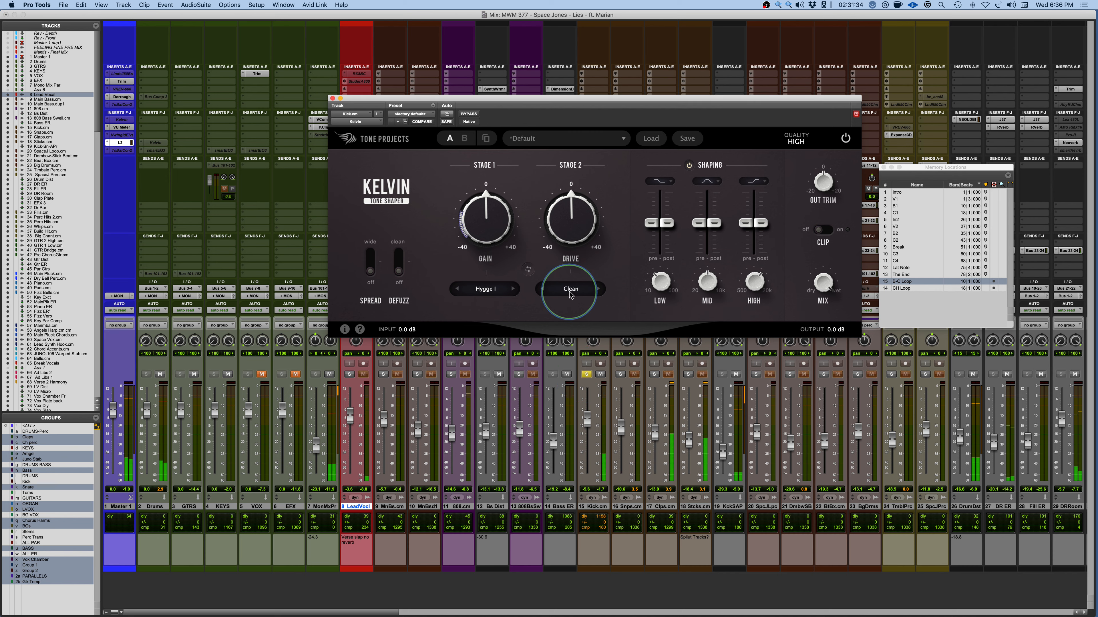
{"action": "left_click_drag", "start_coordinate": [484, 235], "coordinate": [490, 135]}
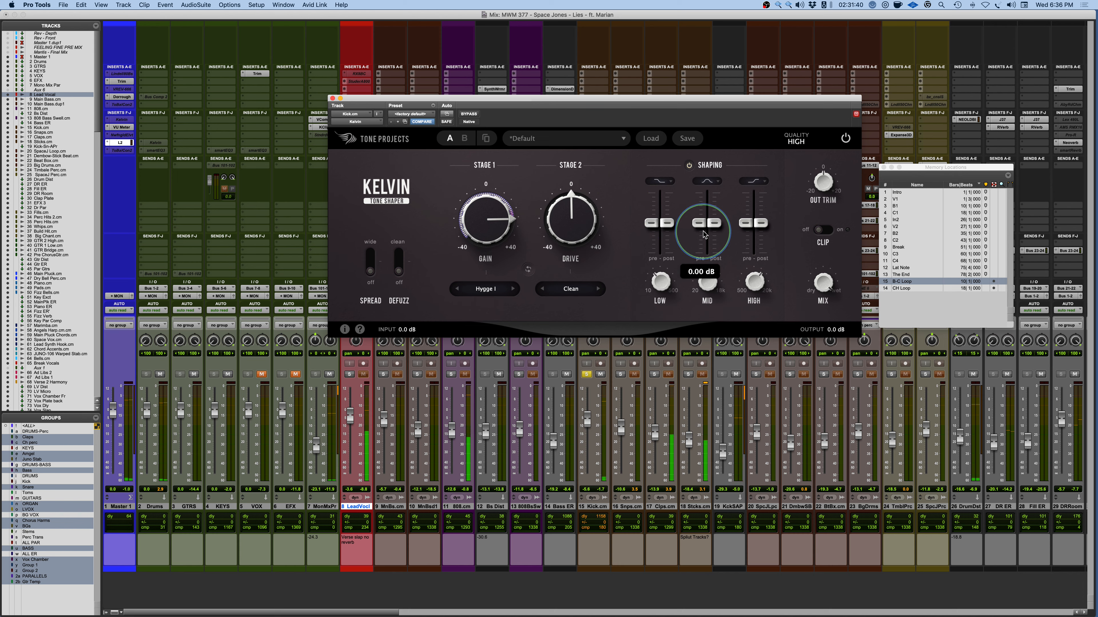
Boost the kick's Mid shaping band to 9 dB pre saturation, adjust its frequency, and set Stage 1 to Purple.
{"action": "left_click_drag", "start_coordinate": [699, 222], "coordinate": [698, 188]}
{"action": "left_click_drag", "start_coordinate": [707, 282], "coordinate": [702, 349]}
{"action": "left_click", "coordinate": [715, 187]}
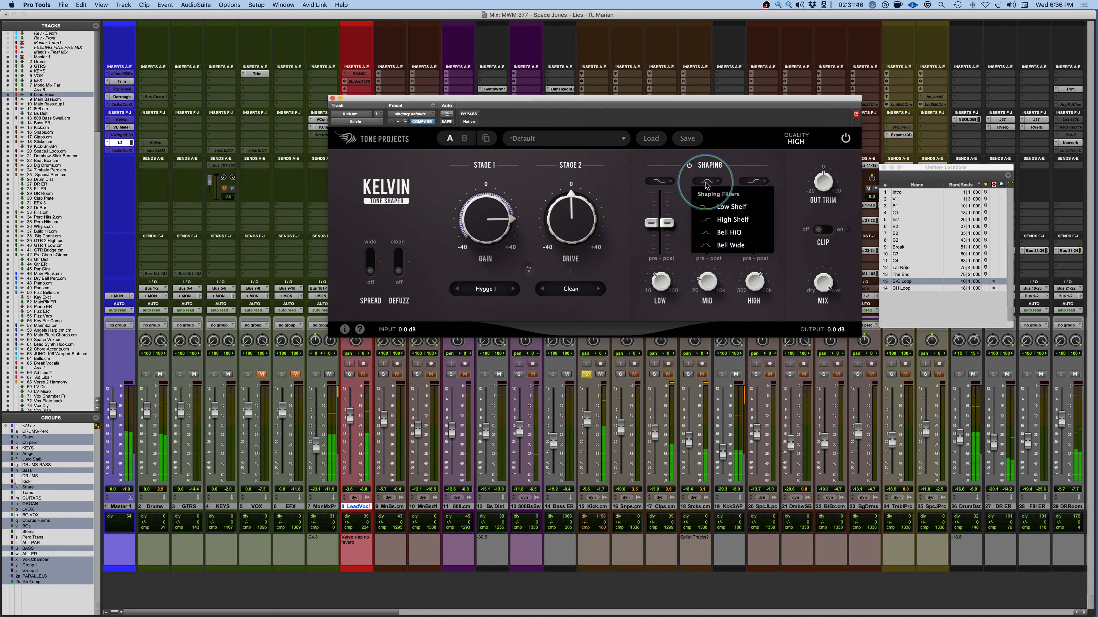
{"action": "left_click", "coordinate": [704, 220]}
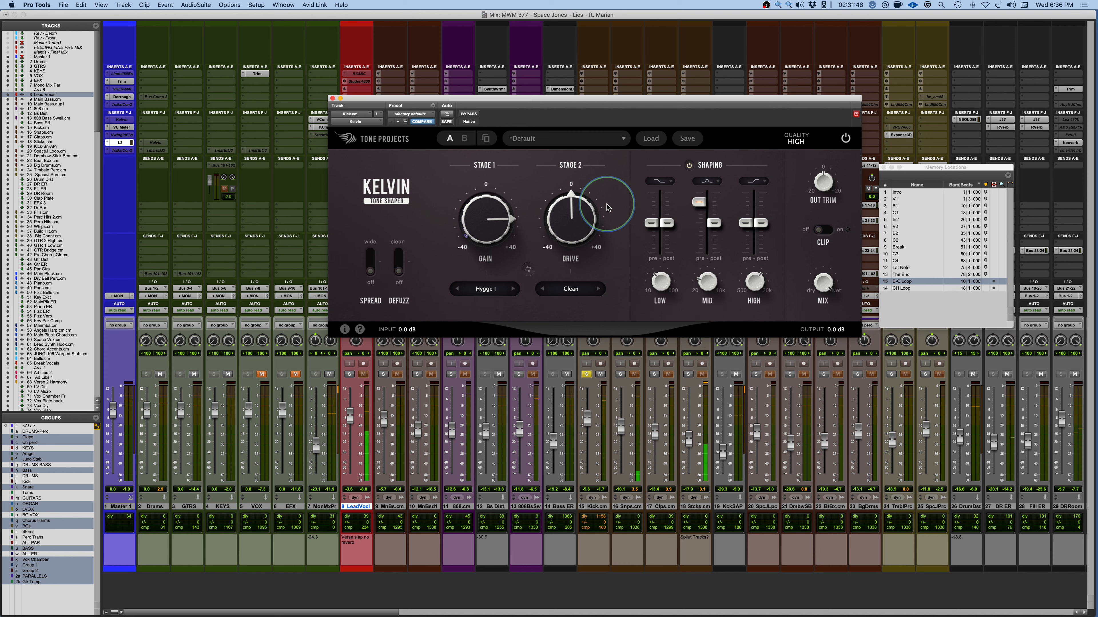
{"action": "left_click_drag", "start_coordinate": [698, 203], "coordinate": [699, 214]}
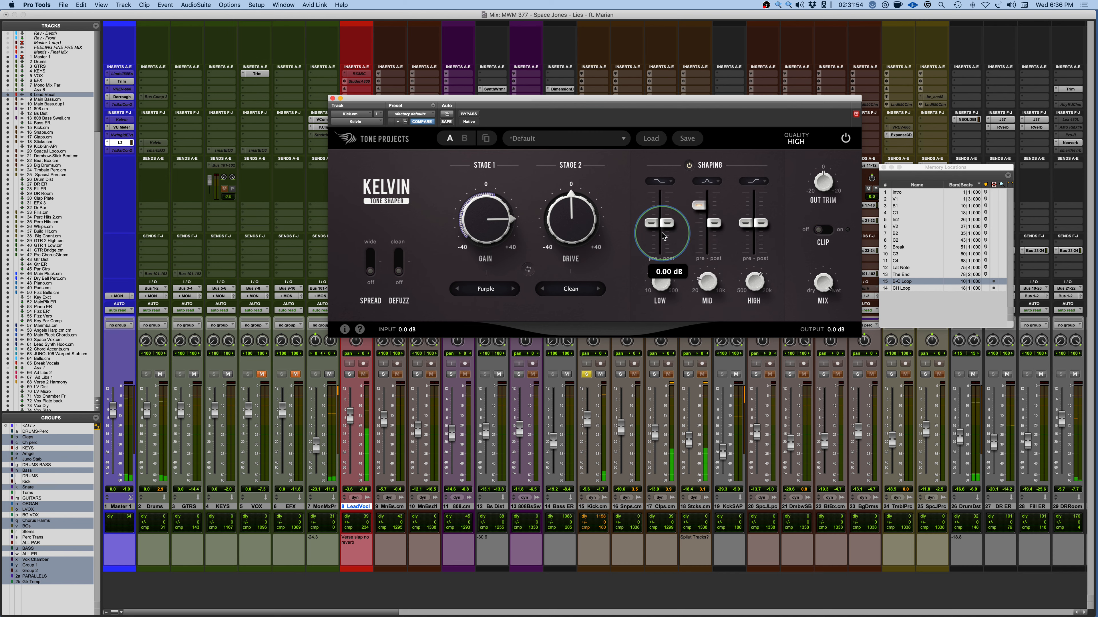
{"action": "left_click_drag", "start_coordinate": [699, 206], "coordinate": [699, 202]}
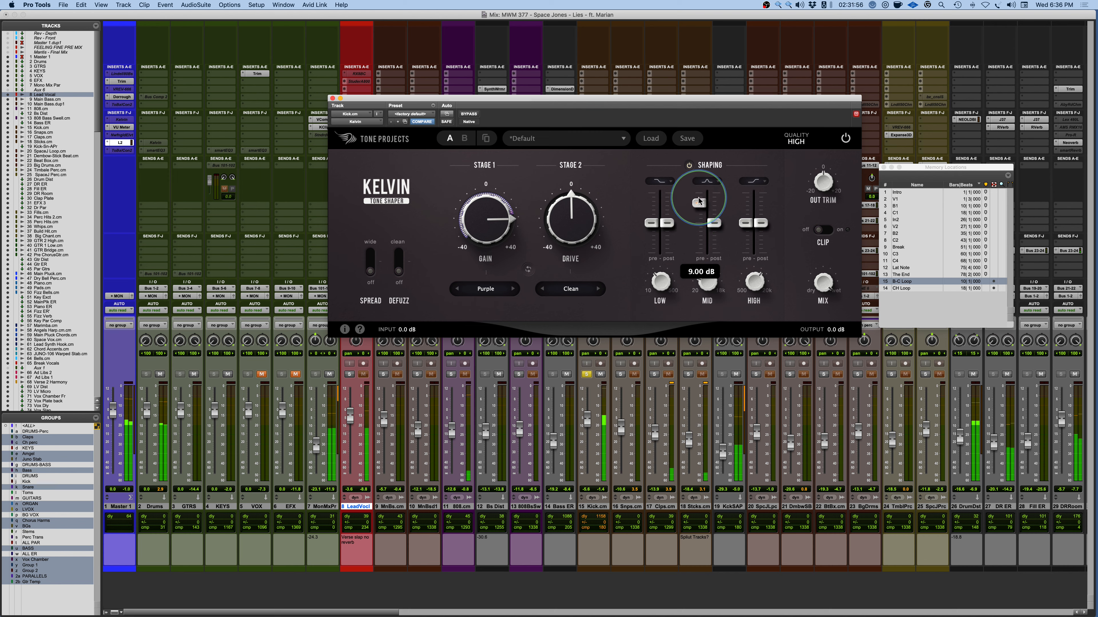
Audition Clean and Boutique on the kick's Stage 1, ending on Pure 2nd.
{"action": "left_click", "coordinate": [514, 289]}
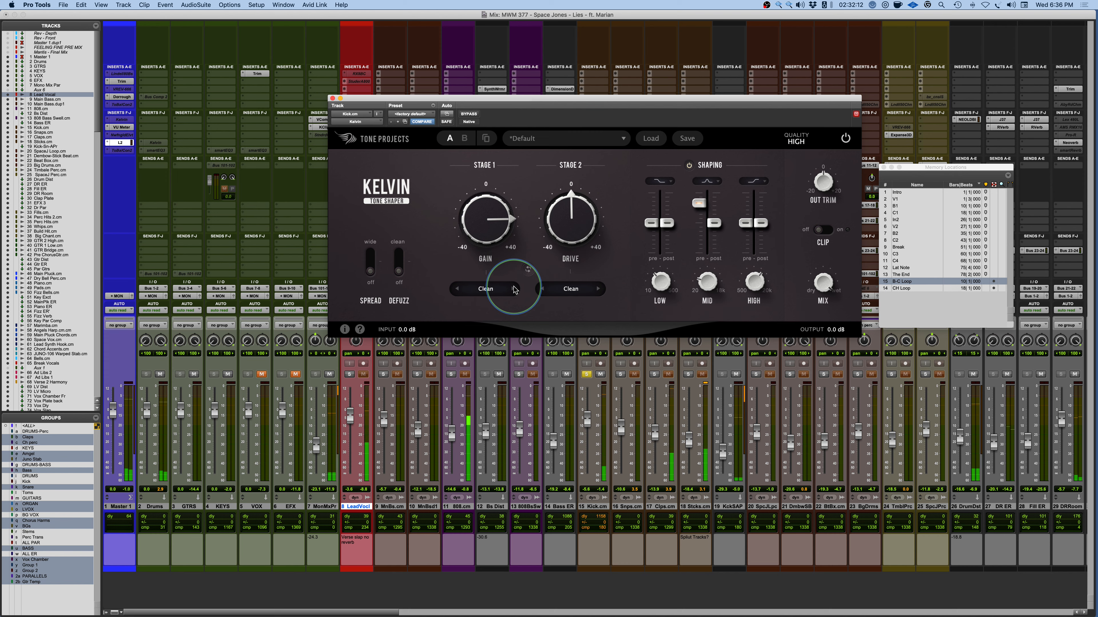
{"action": "left_click", "coordinate": [486, 289]}
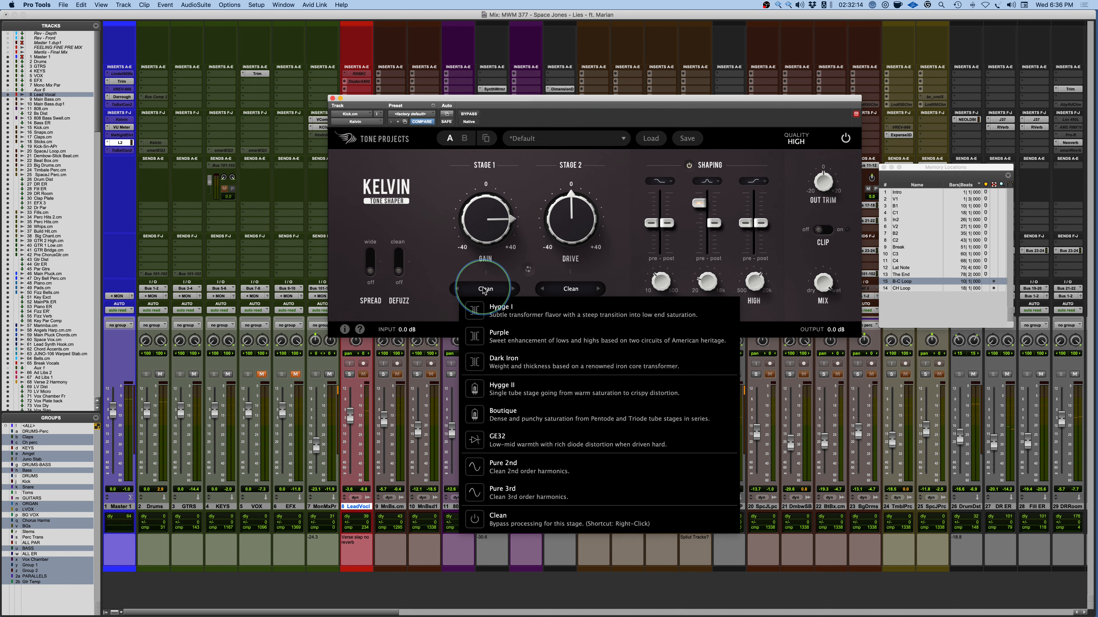
{"action": "left_click", "coordinate": [497, 413]}
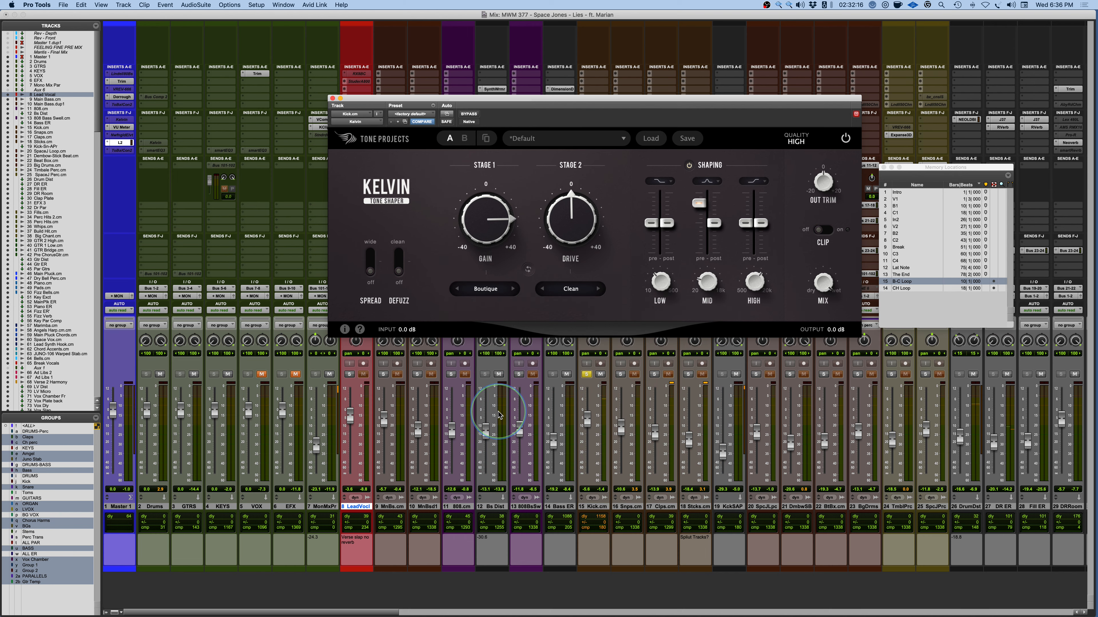
{"action": "left_click", "coordinate": [486, 289]}
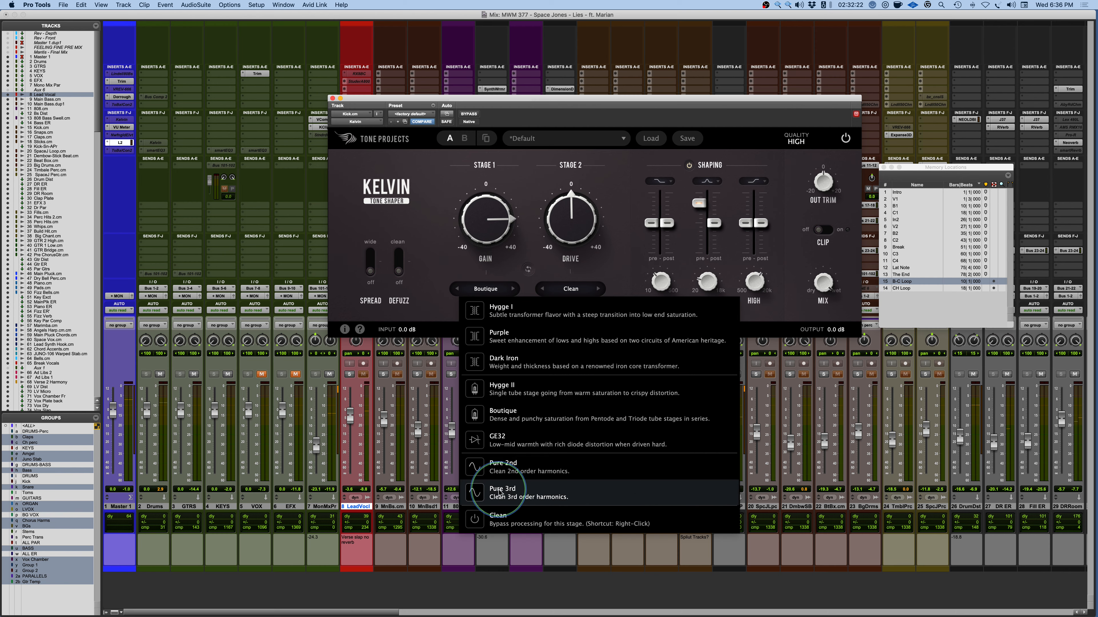
{"action": "left_click", "coordinate": [501, 465]}
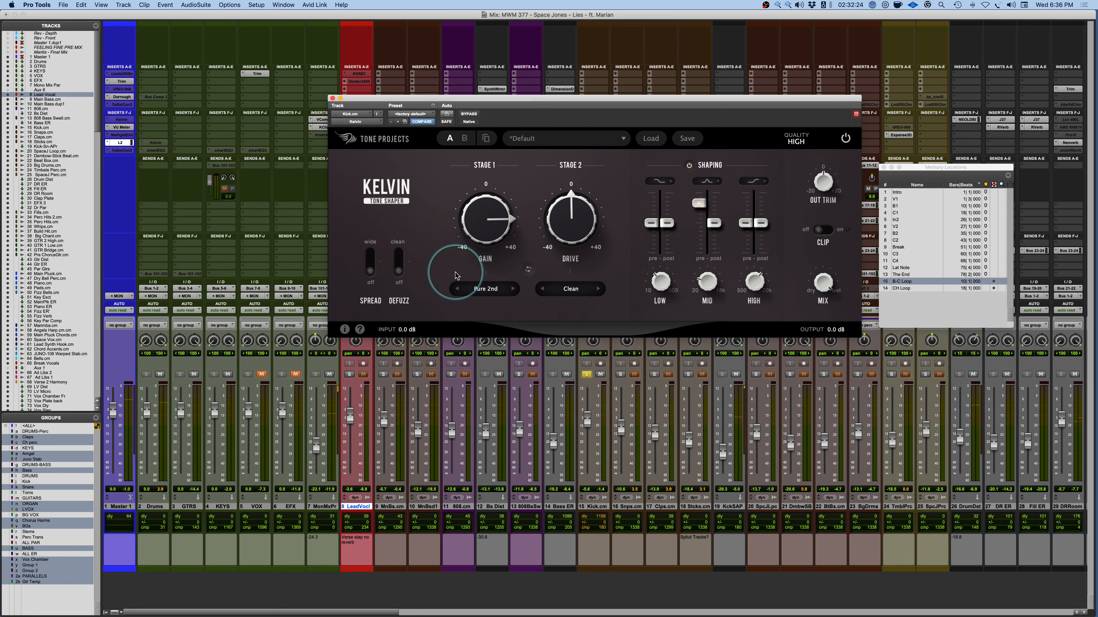
Compare Boutique once more on the kick's Stage 1 and return it to Pure 2nd.
{"action": "left_click", "coordinate": [486, 290]}
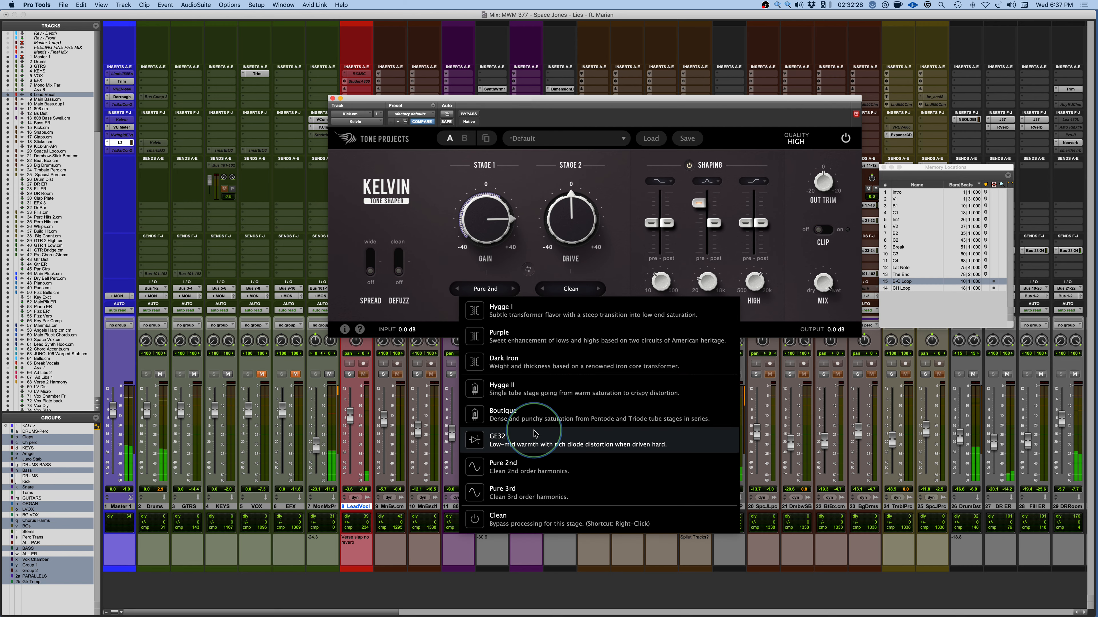
{"action": "left_click", "coordinate": [519, 415]}
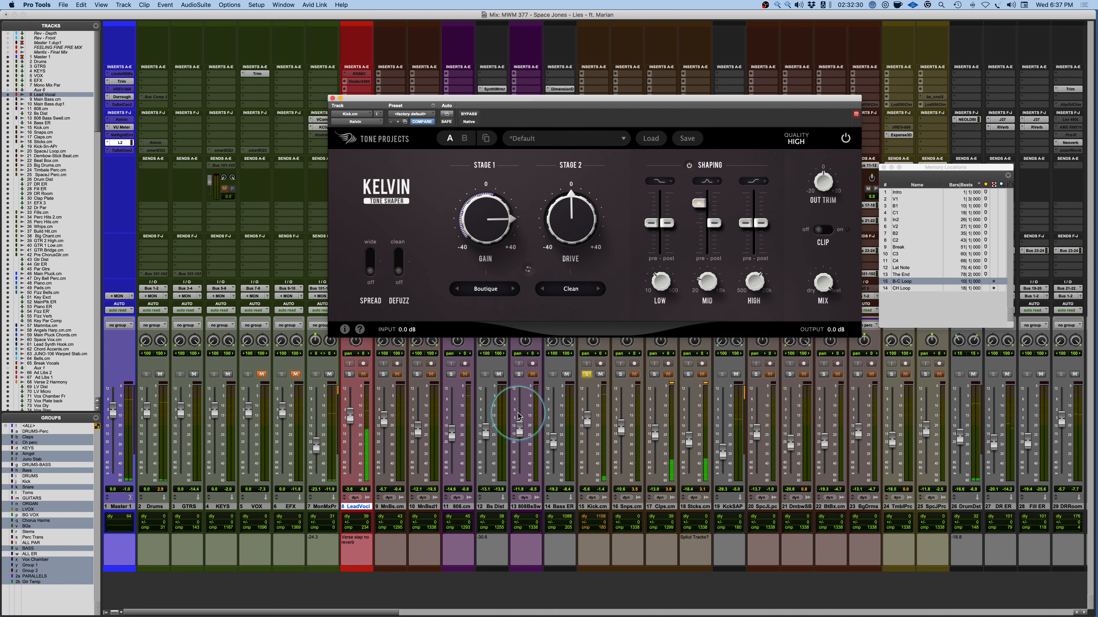
{"action": "left_click", "coordinate": [485, 290]}
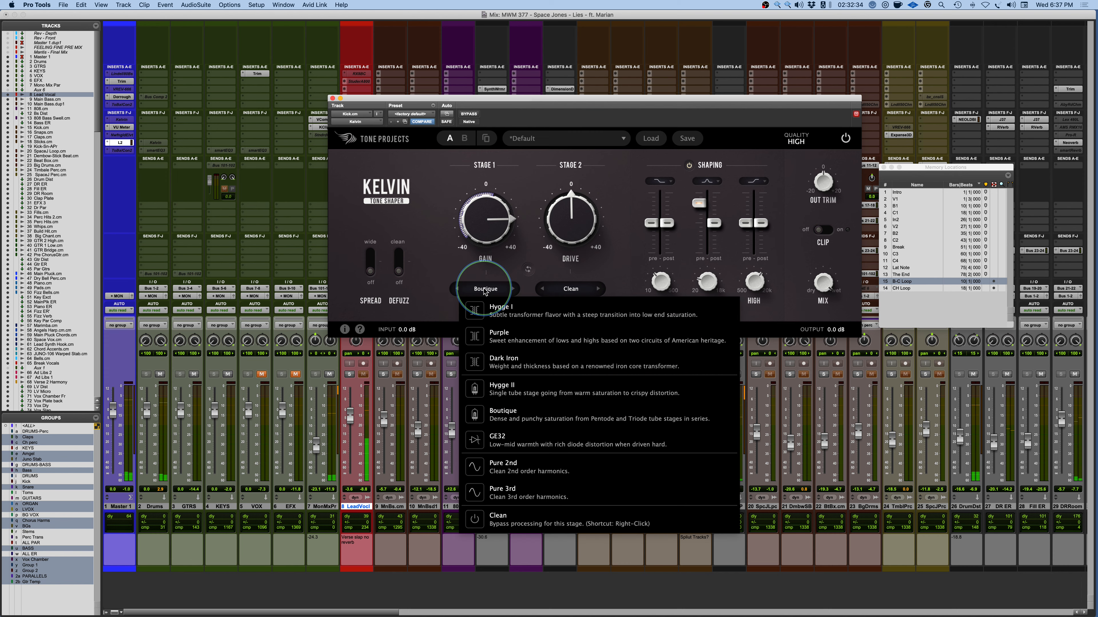
{"action": "left_click", "coordinate": [505, 467]}
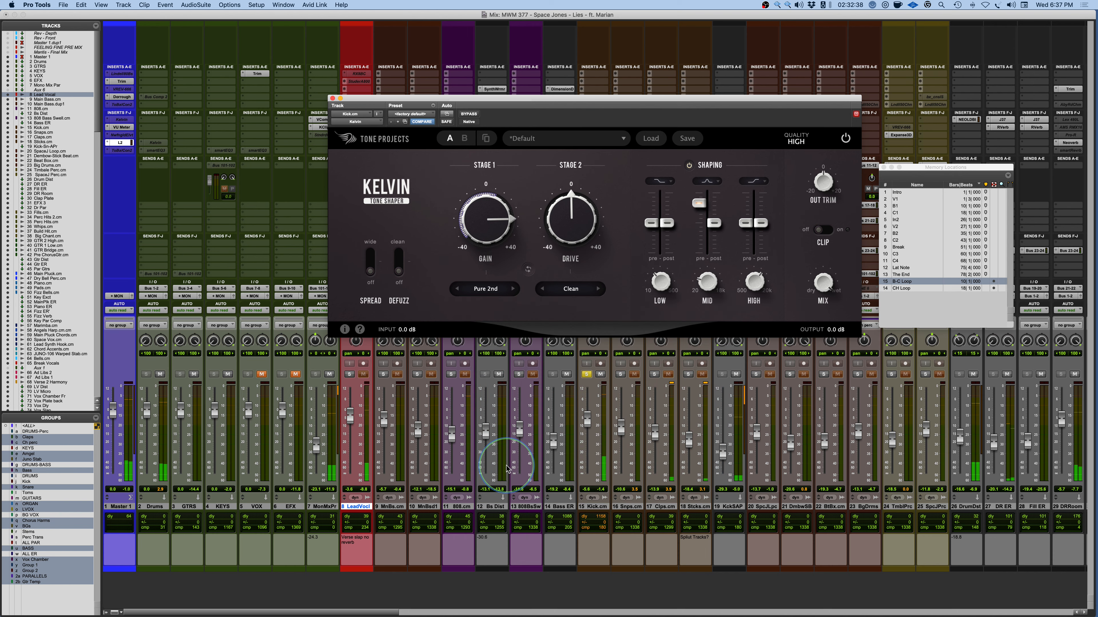
Stop and restart playback, and set the kick's Defuzz switch to clean.
{"action": "key", "text": "space"}
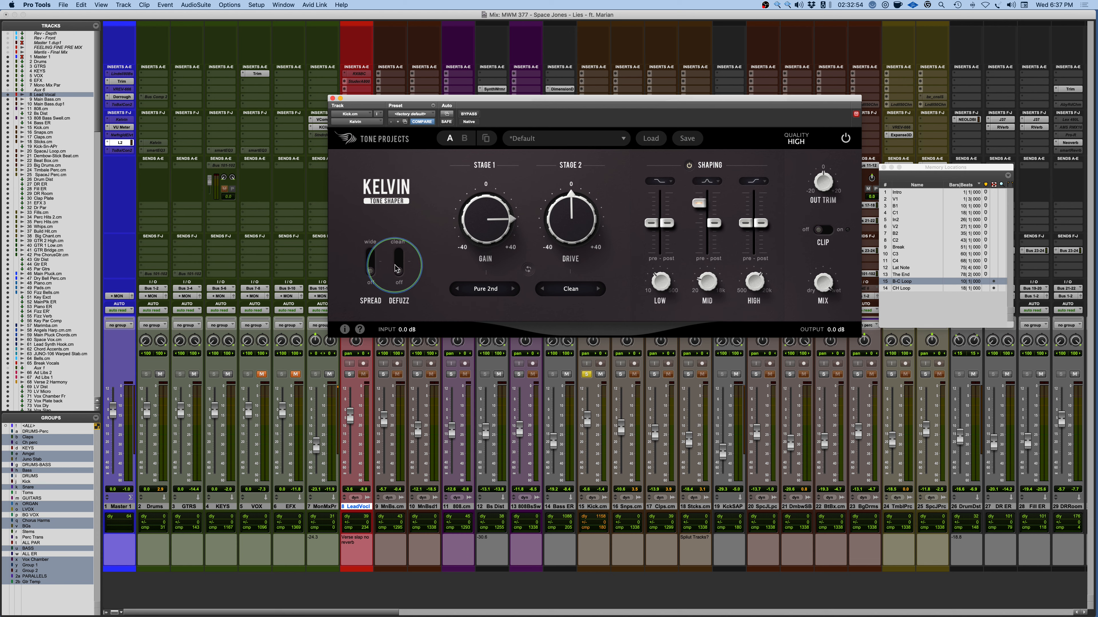
{"action": "key", "text": "space"}
{"action": "left_click_drag", "start_coordinate": [399, 268], "coordinate": [402, 231]}
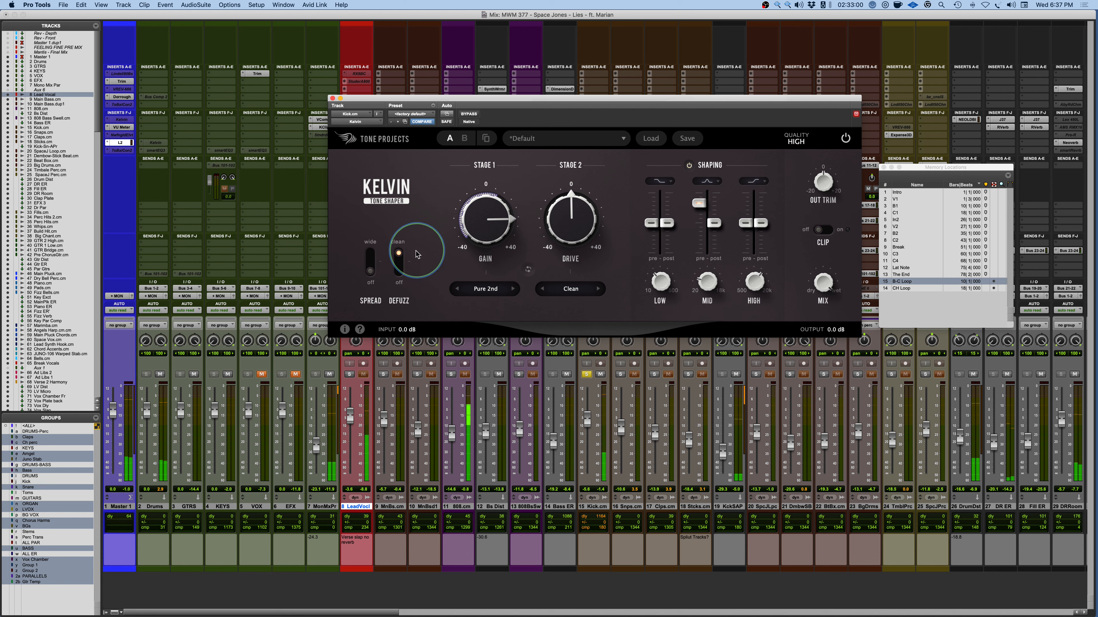
Set the kick's High shaping band to Bell HiQ, adjust its frequency, and boost it pre saturation.
{"action": "left_click", "coordinate": [760, 182]}
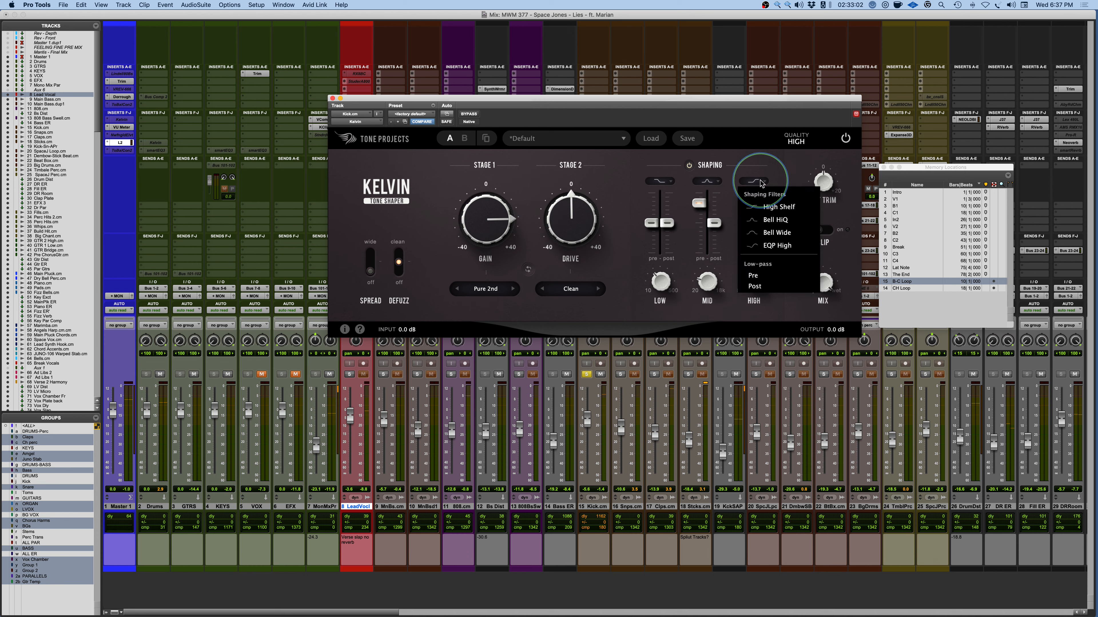
{"action": "left_click", "coordinate": [767, 221]}
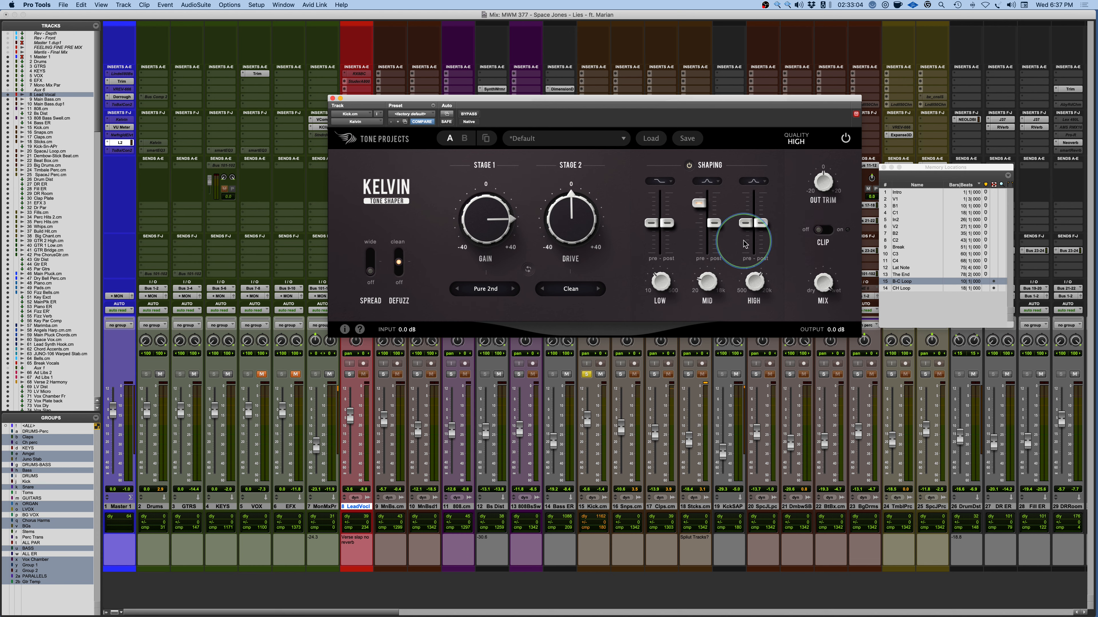
{"action": "mouse_move", "coordinate": [752, 289]}
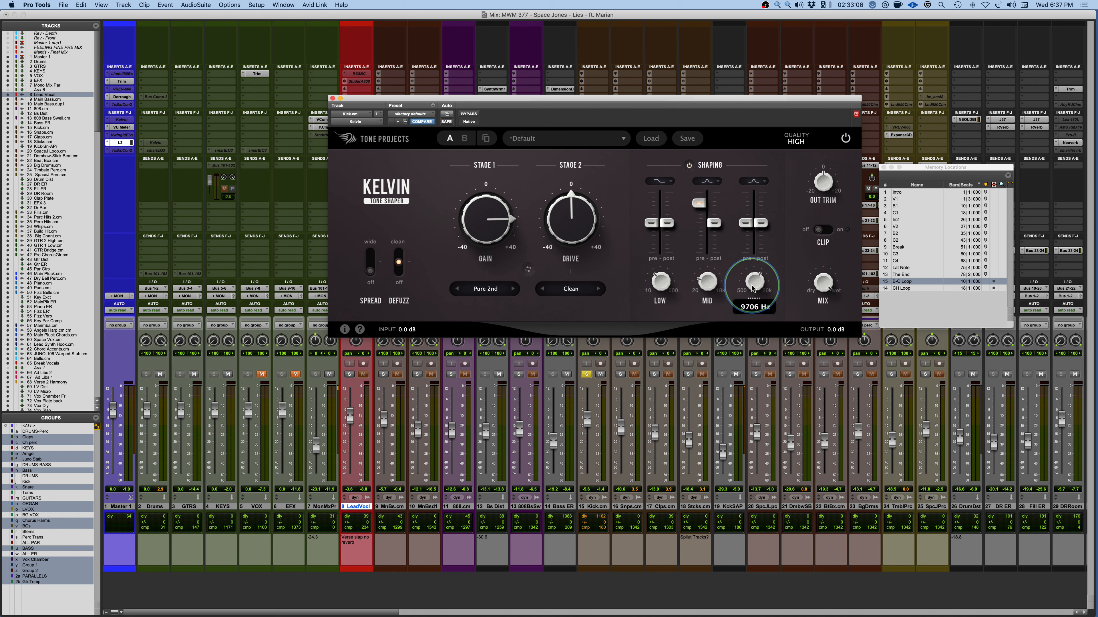
{"action": "left_click_drag", "start_coordinate": [753, 289], "coordinate": [750, 416]}
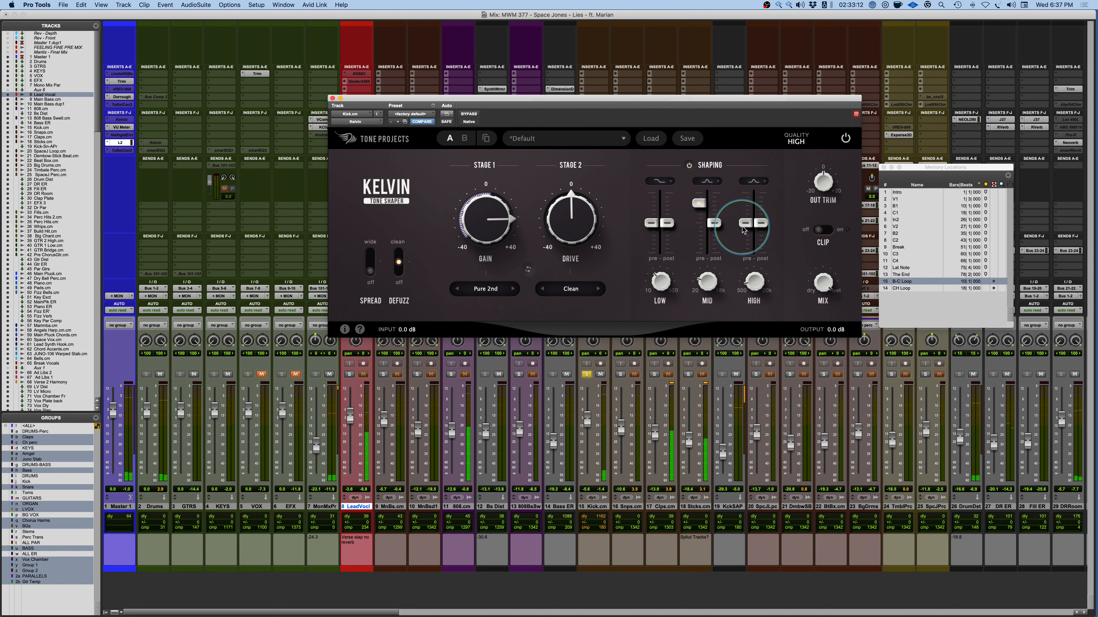
{"action": "mouse_move", "coordinate": [744, 218]}
{"action": "left_mouse_down"}
{"action": "mouse_move", "coordinate": [742, 186]}
{"action": "mouse_move", "coordinate": [745, 201]}
{"action": "left_mouse_up"}
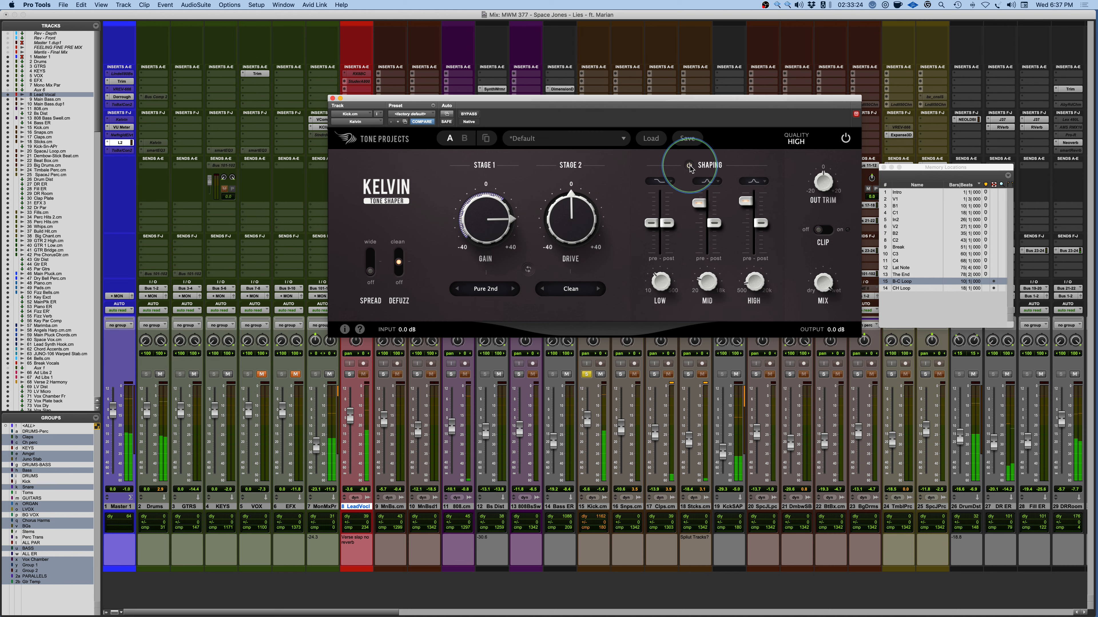
{"action": "left_click_drag", "start_coordinate": [745, 202], "coordinate": [744, 206]}
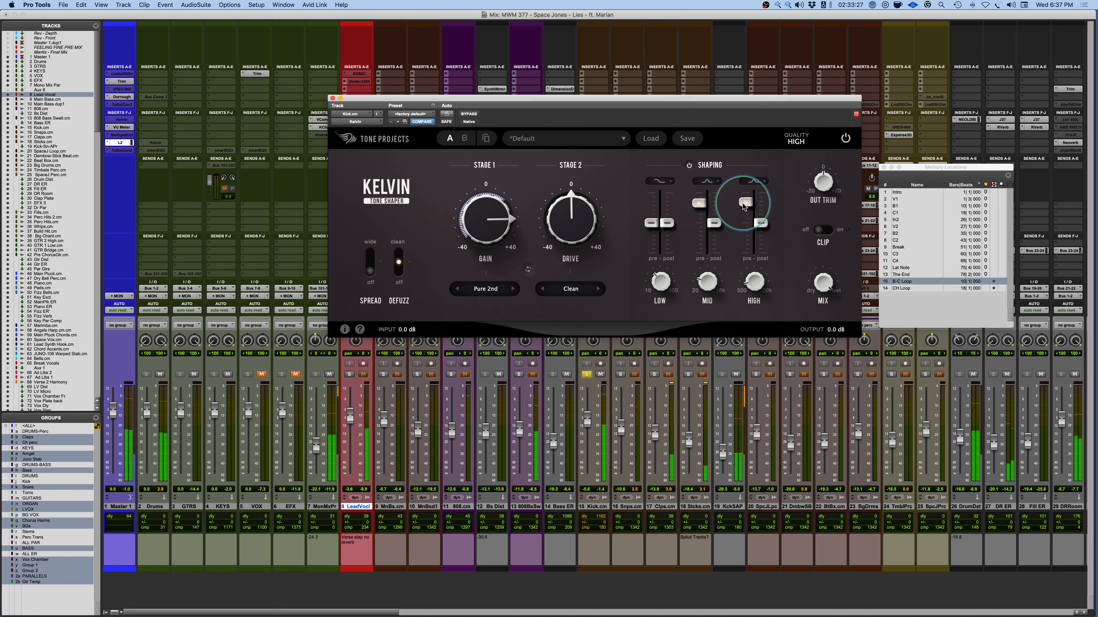
Set the kick's Stage 2 to Purple and its drive to about -12.1 dB.
{"action": "left_click", "coordinate": [571, 288]}
{"action": "left_click", "coordinate": [588, 308]}
{"action": "left_click_drag", "start_coordinate": [571, 208], "coordinate": [588, 369]}
{"action": "left_click", "coordinate": [578, 287]}
{"action": "left_click", "coordinate": [597, 289]}
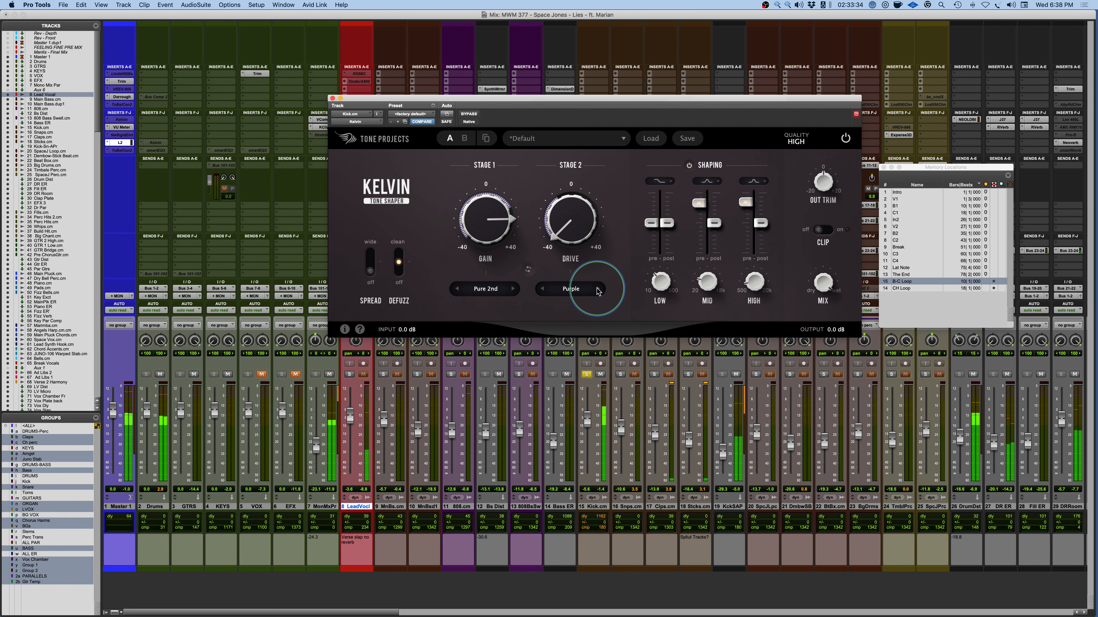
{"action": "left_click_drag", "start_coordinate": [577, 233], "coordinate": [562, 170]}
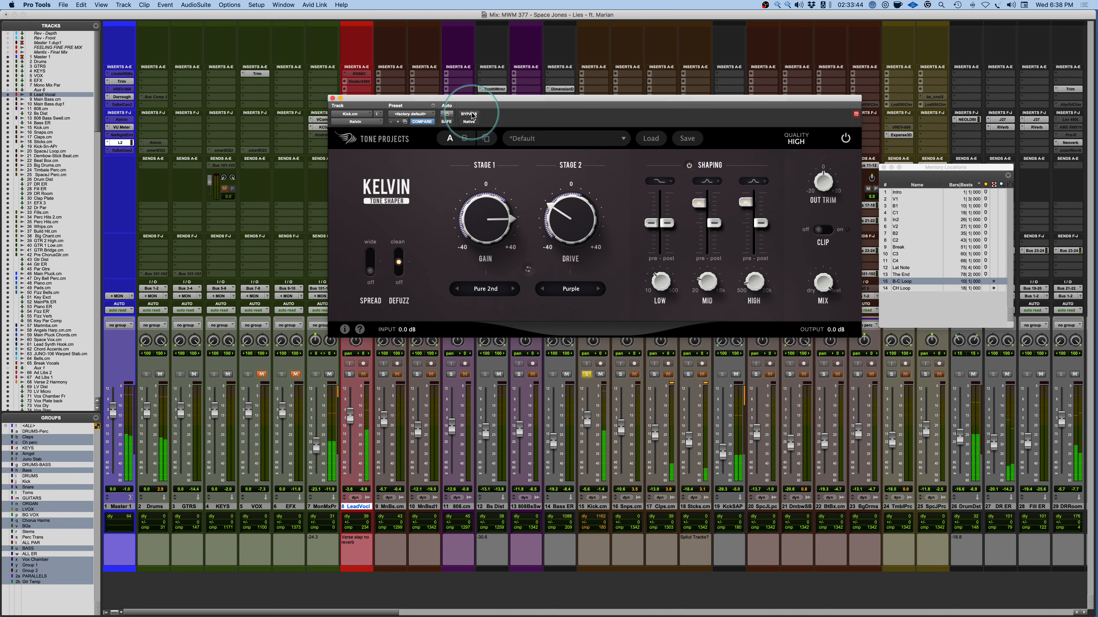
{"action": "left_click_drag", "start_coordinate": [557, 228], "coordinate": [556, 231]}
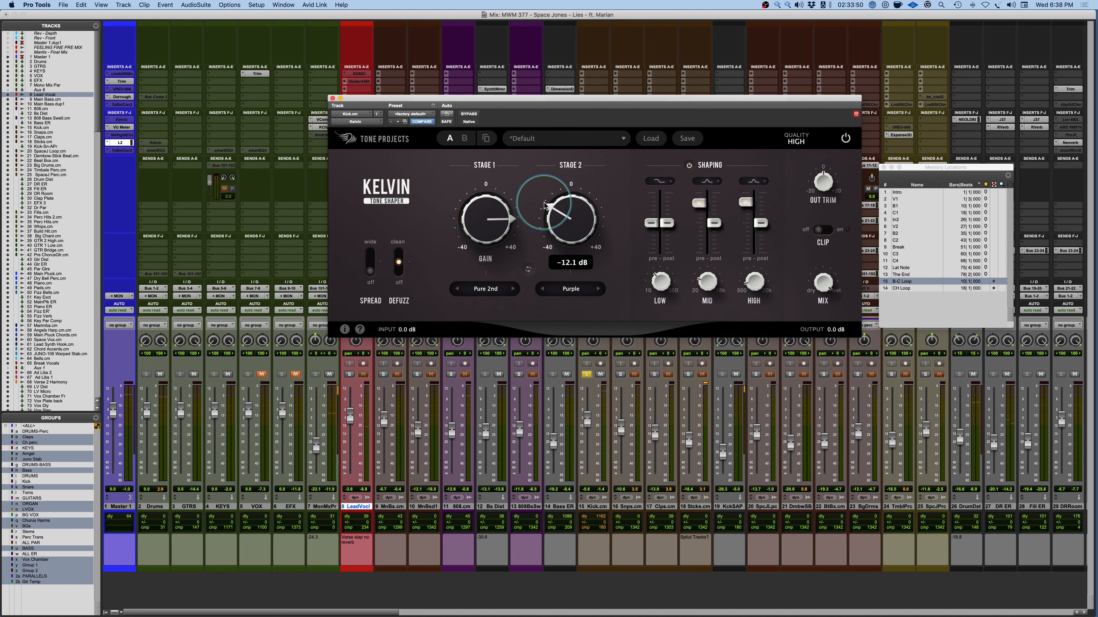
Turn on the kick Kelvin's Clip and adjust its output trim.
{"action": "left_click", "coordinate": [822, 229]}
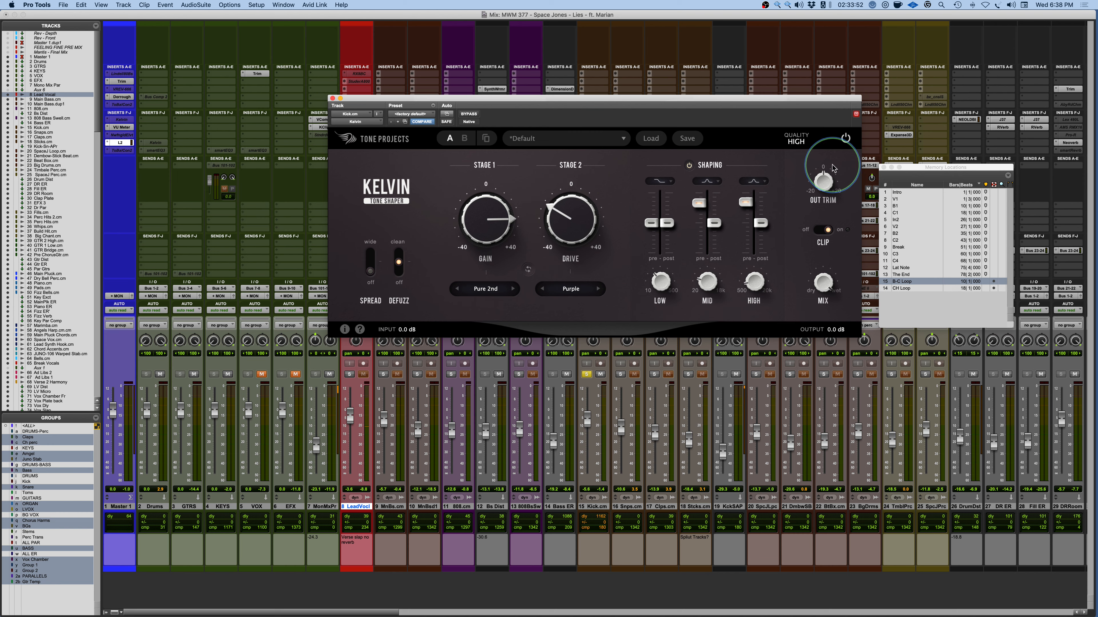
{"action": "mouse_move", "coordinate": [826, 179]}
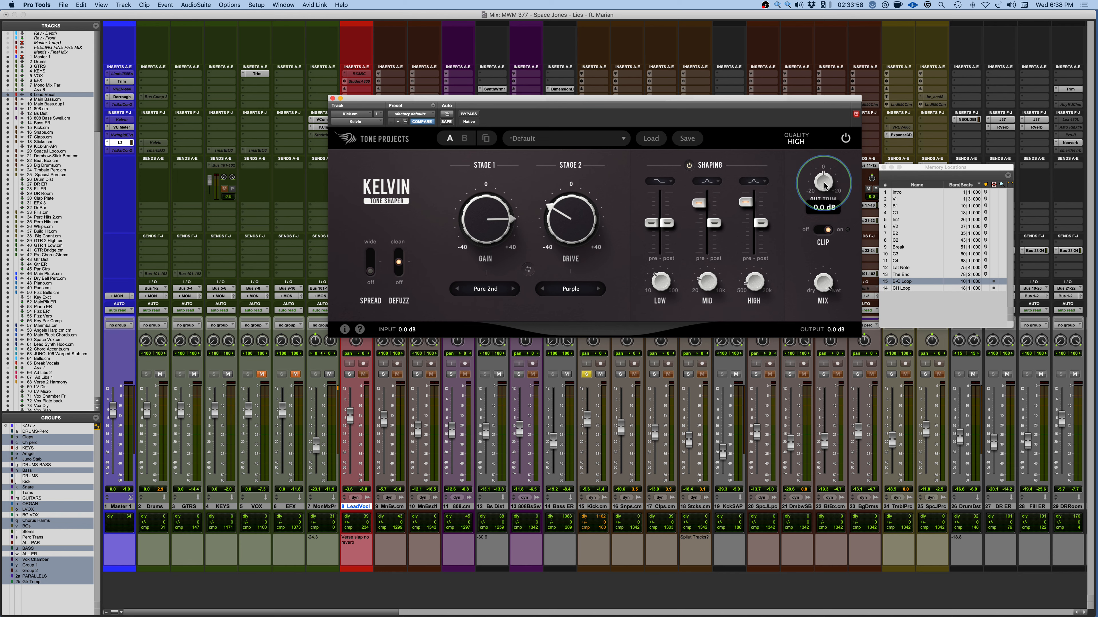
{"action": "left_click_drag", "start_coordinate": [823, 186], "coordinate": [830, 145]}
Compare the kick with Kelvin bypassed and active, and review the saturation types offered for Stage 2.
{"action": "left_click", "coordinate": [469, 115]}
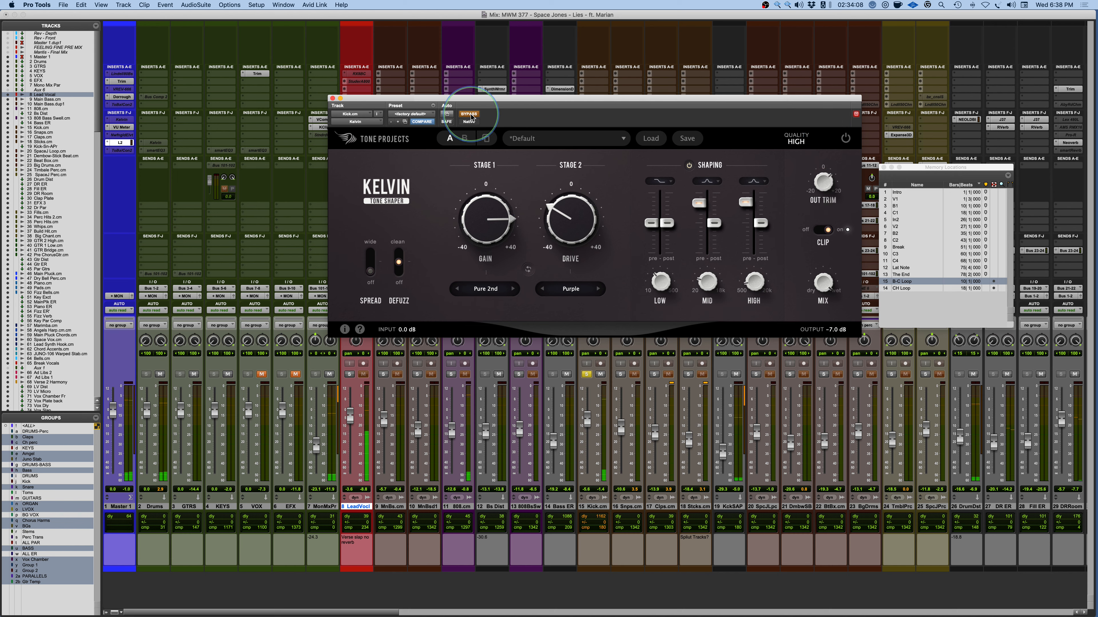
{"action": "left_click", "coordinate": [470, 114]}
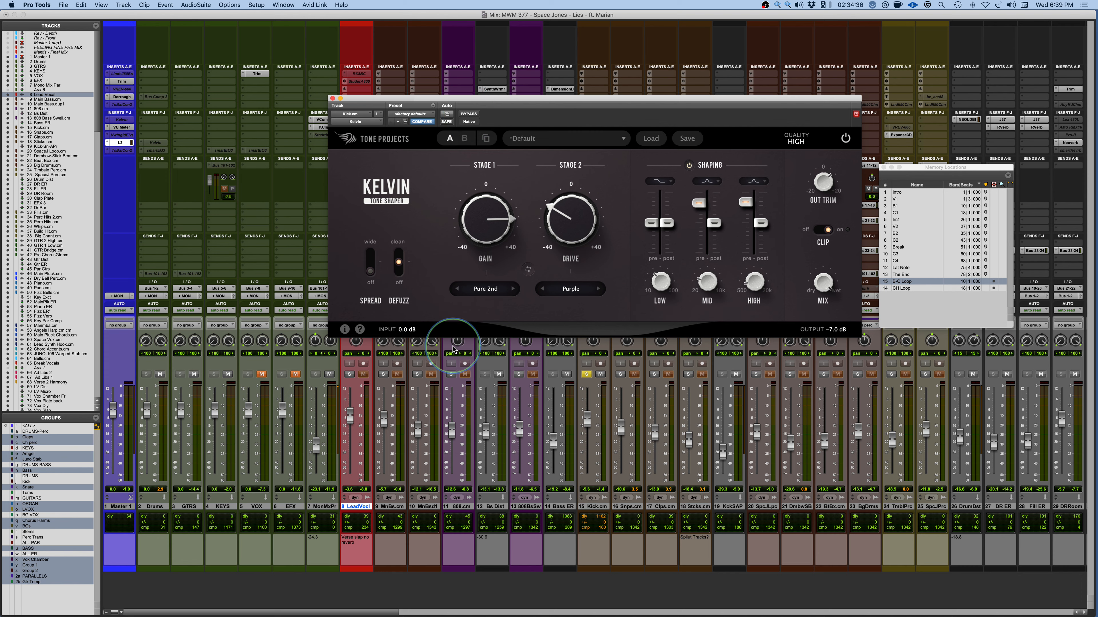
{"action": "mouse_move", "coordinate": [549, 224]}
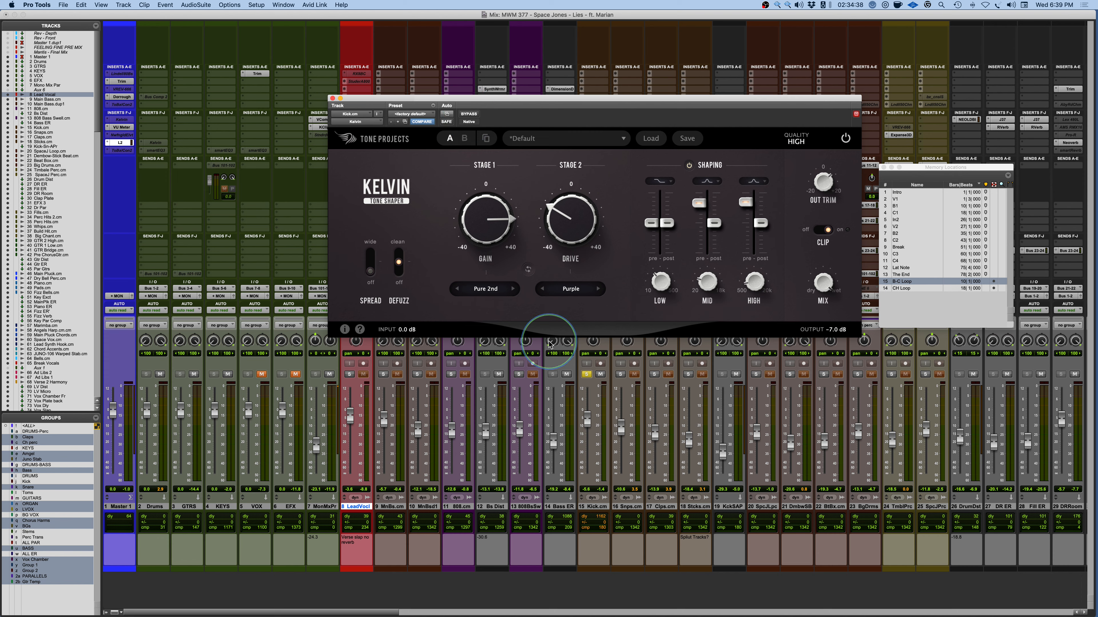
{"action": "left_click", "coordinate": [575, 290]}
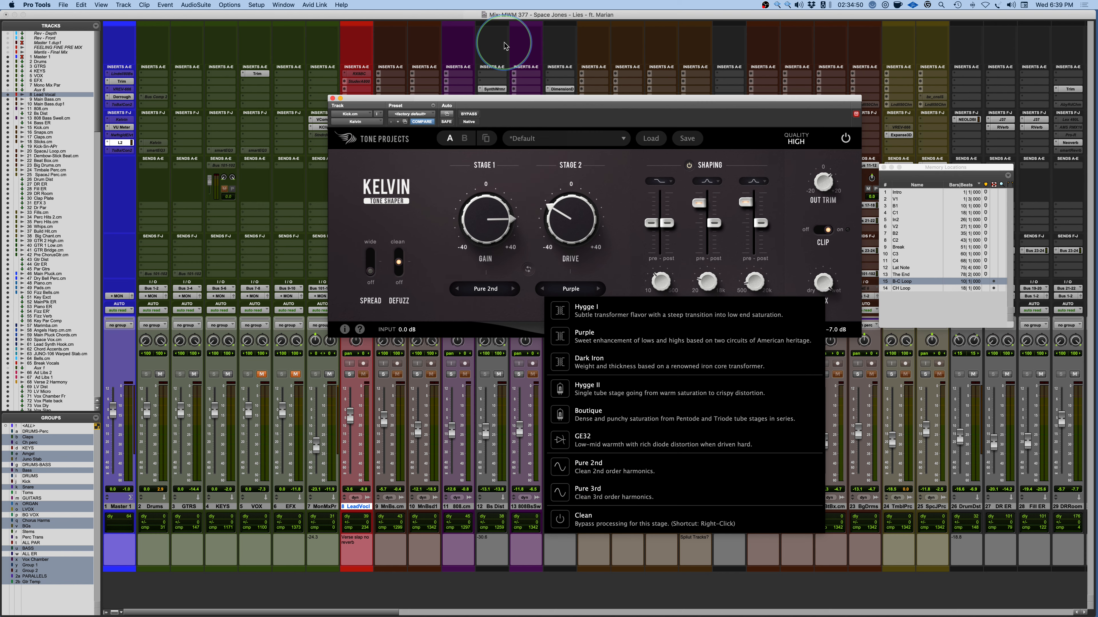
{"action": "left_click", "coordinate": [589, 103]}
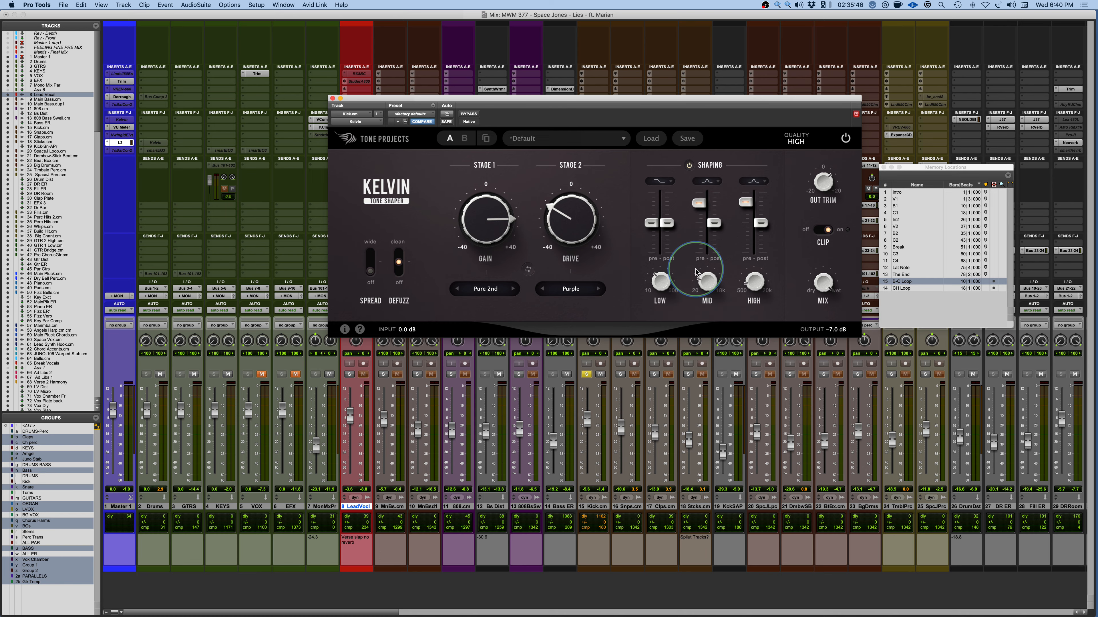
{"action": "key", "text": "super+Tab"}
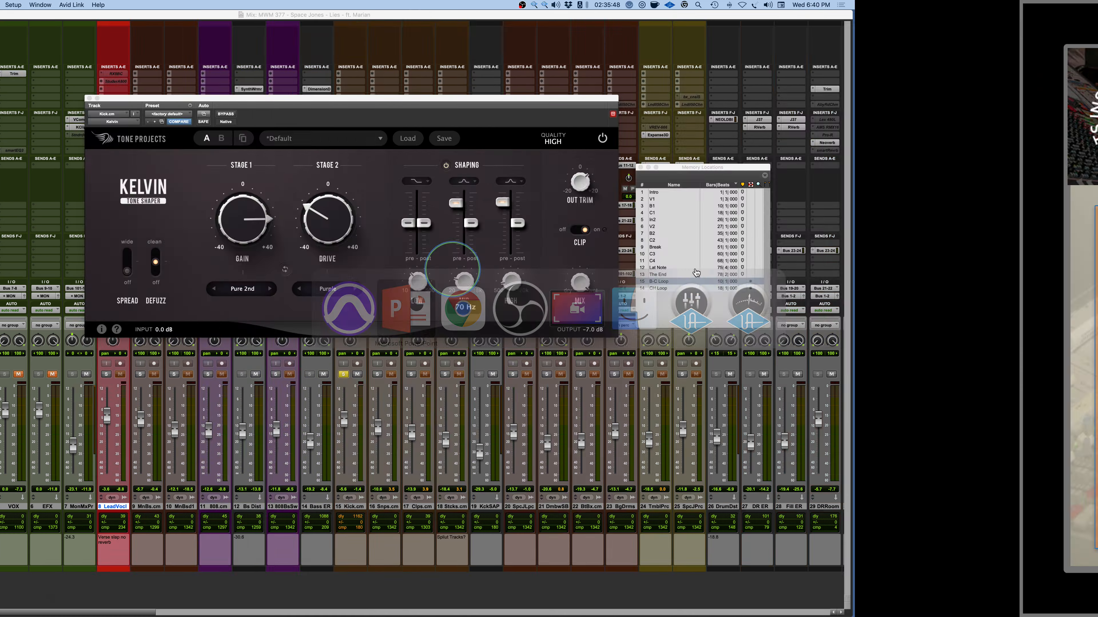